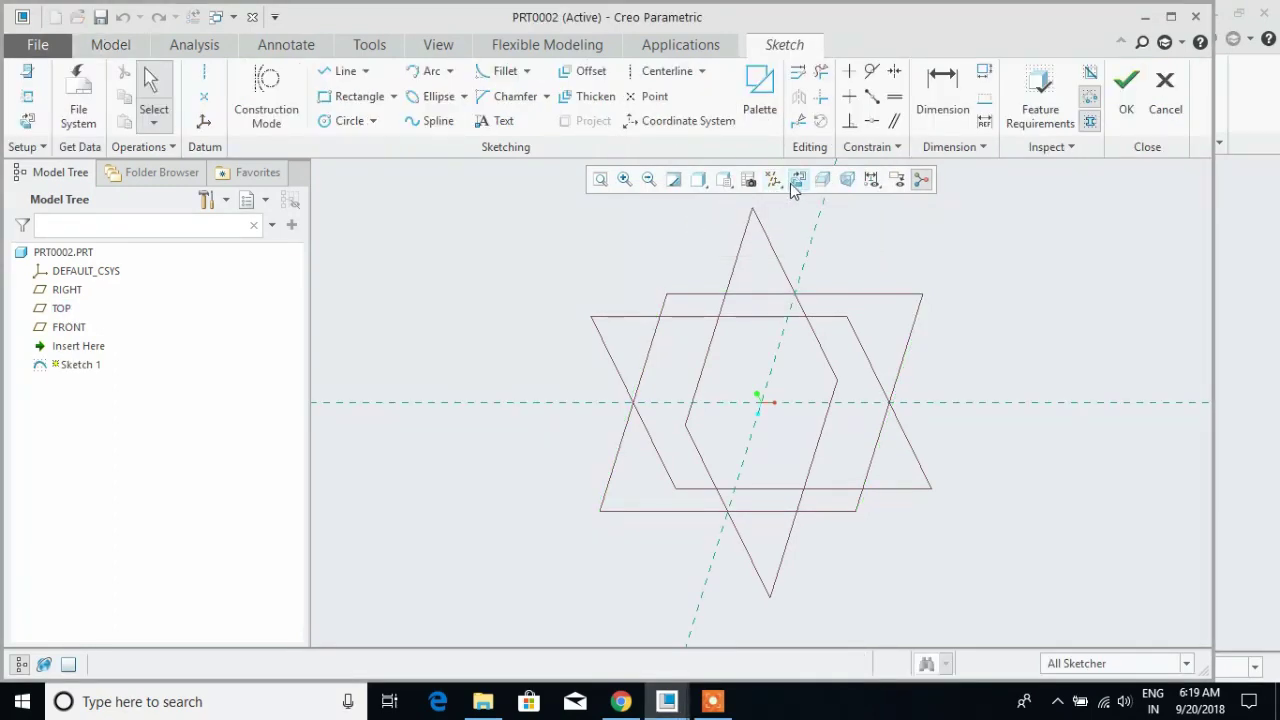
Place a 6-sided hexagon from the sketcher palette into the sketch, centred on the origin
left_click(792, 182)
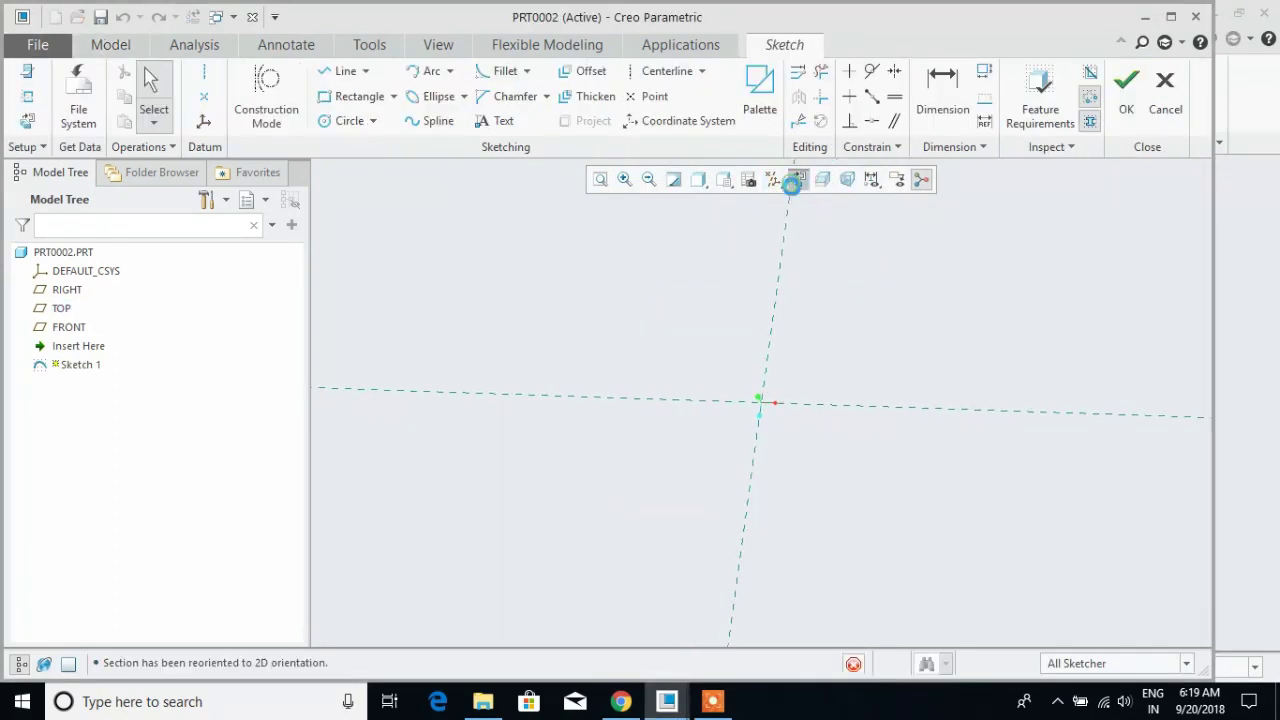
left_click(774, 112)
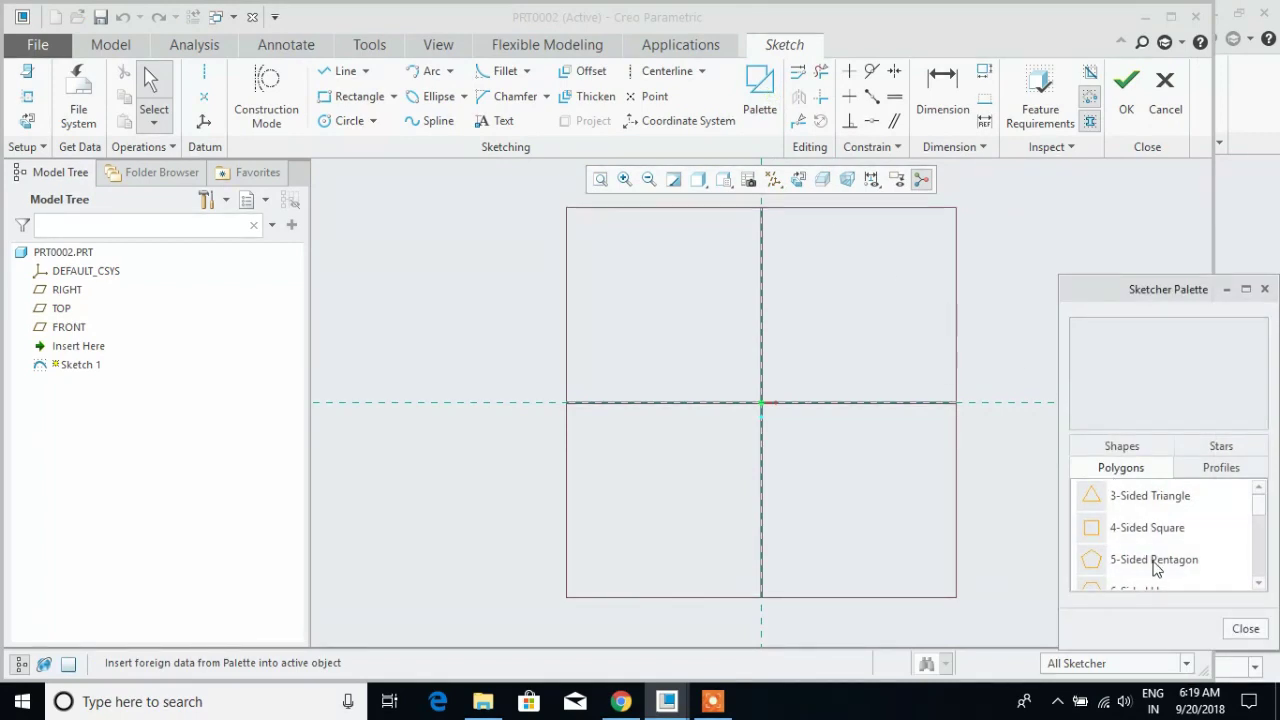
left_click(1130, 584)
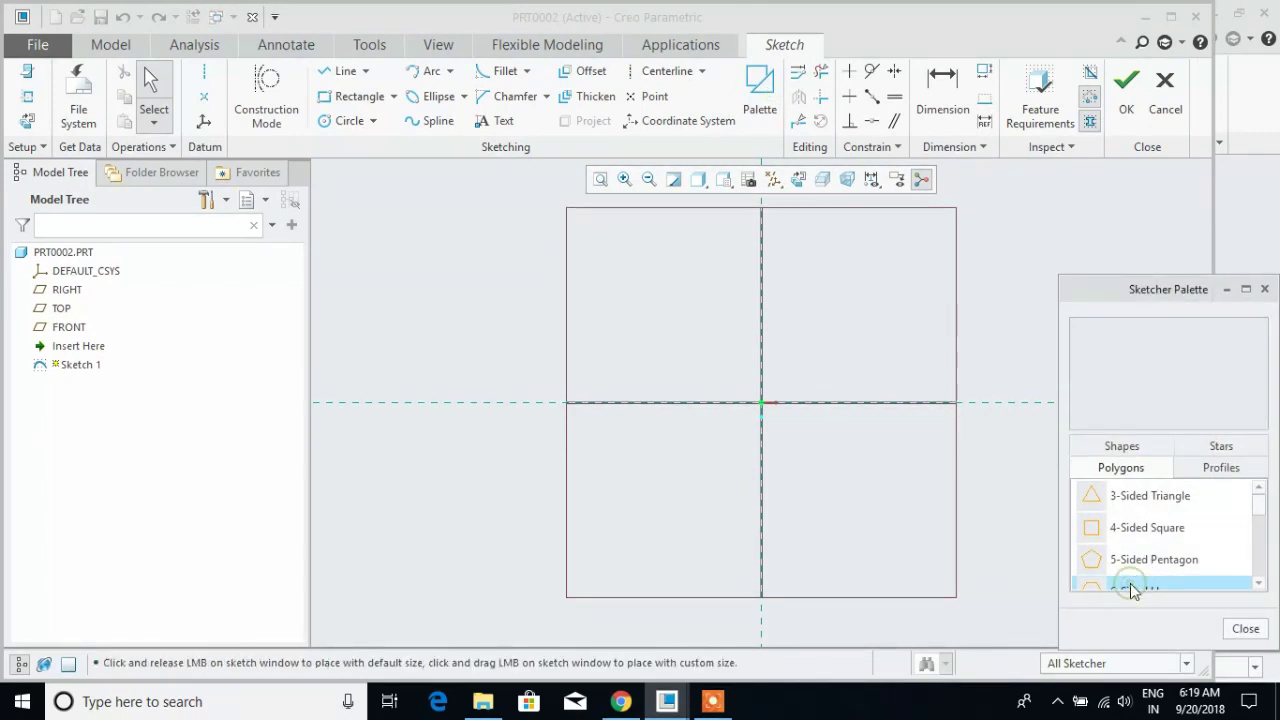
scroll(1253, 568, "down", 1)
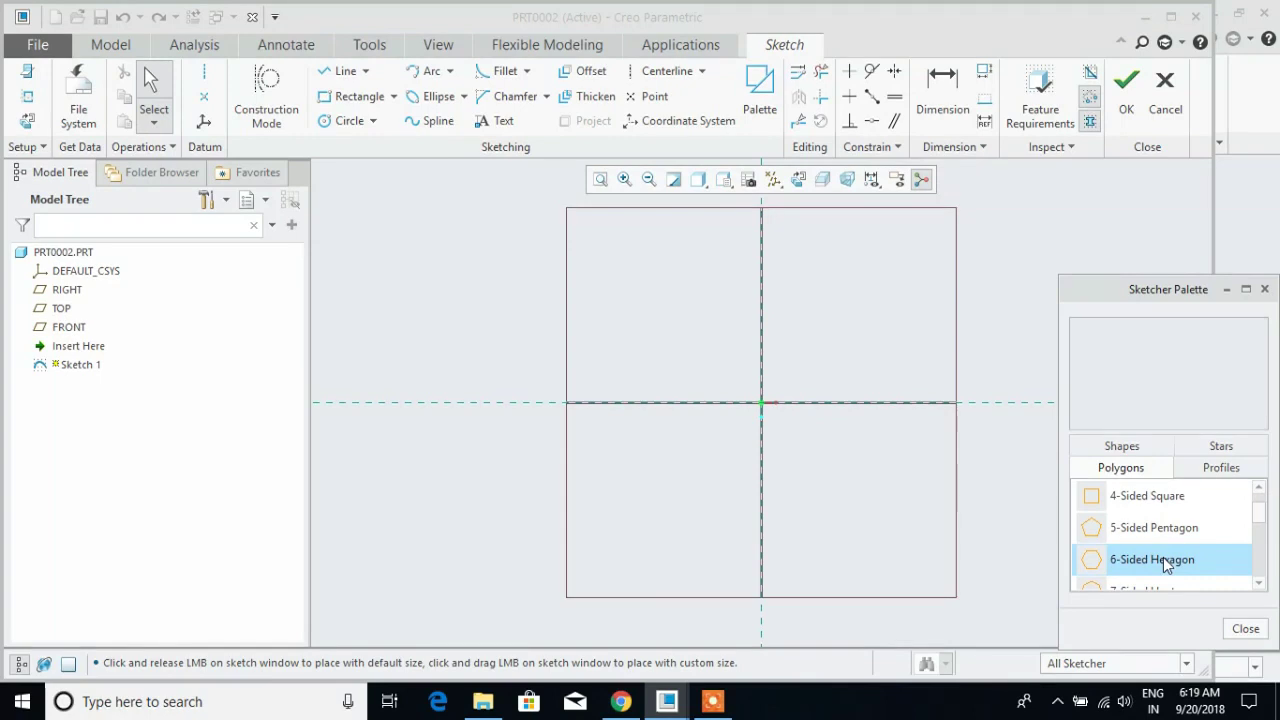
scroll(793, 412, "up", 3)
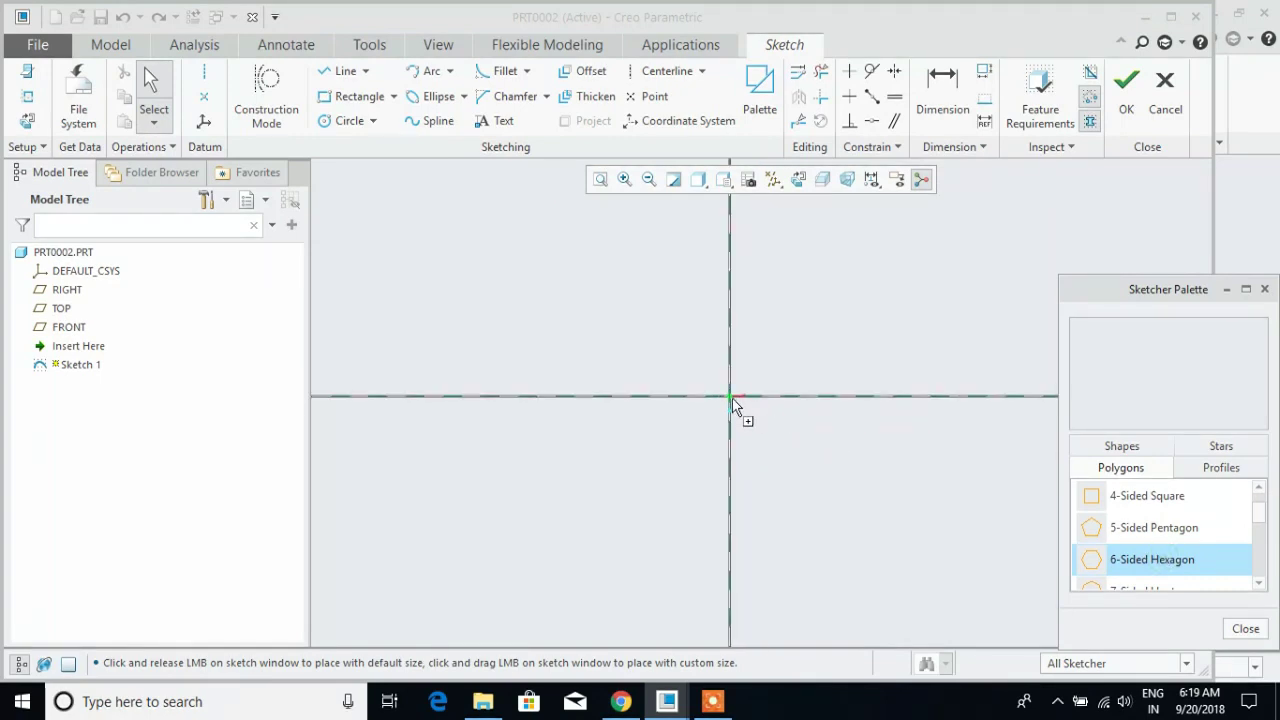
left_click(730, 396)
scroll(745, 408, "up", 5)
scroll(745, 408, "up", 3)
left_click_drag(393, 254, 385, 263)
scroll(505, 323, "down", 6)
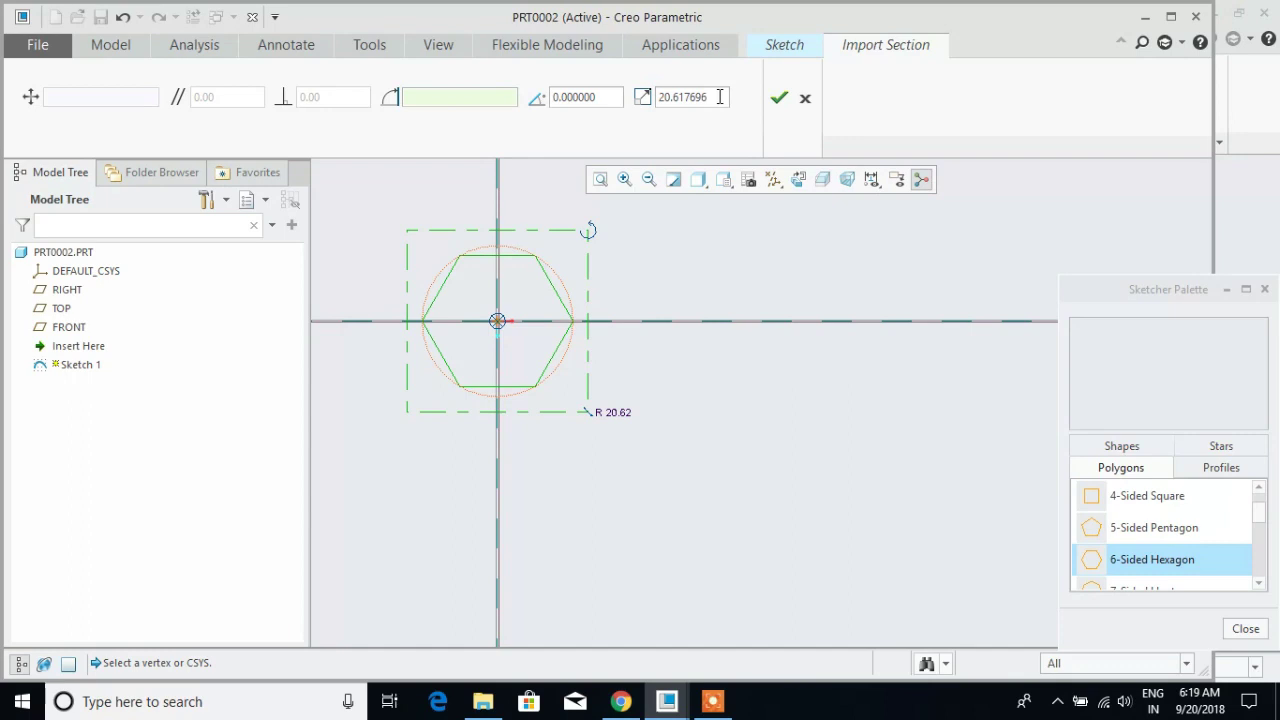
Set the hexagon's scale to 60, accept the imported section and finish the sketch
left_click_drag(713, 96, 640, 98)
type("60")
key("Return")
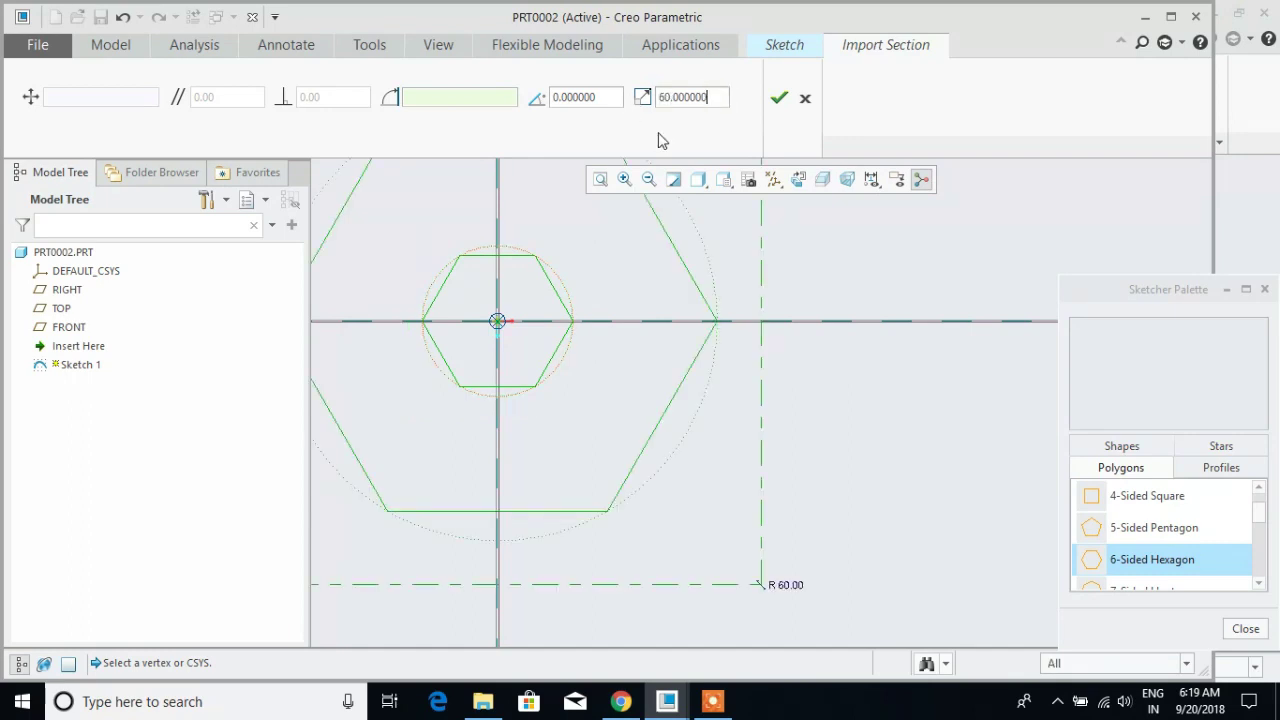
left_click(779, 98)
scroll(866, 400, "down", 3)
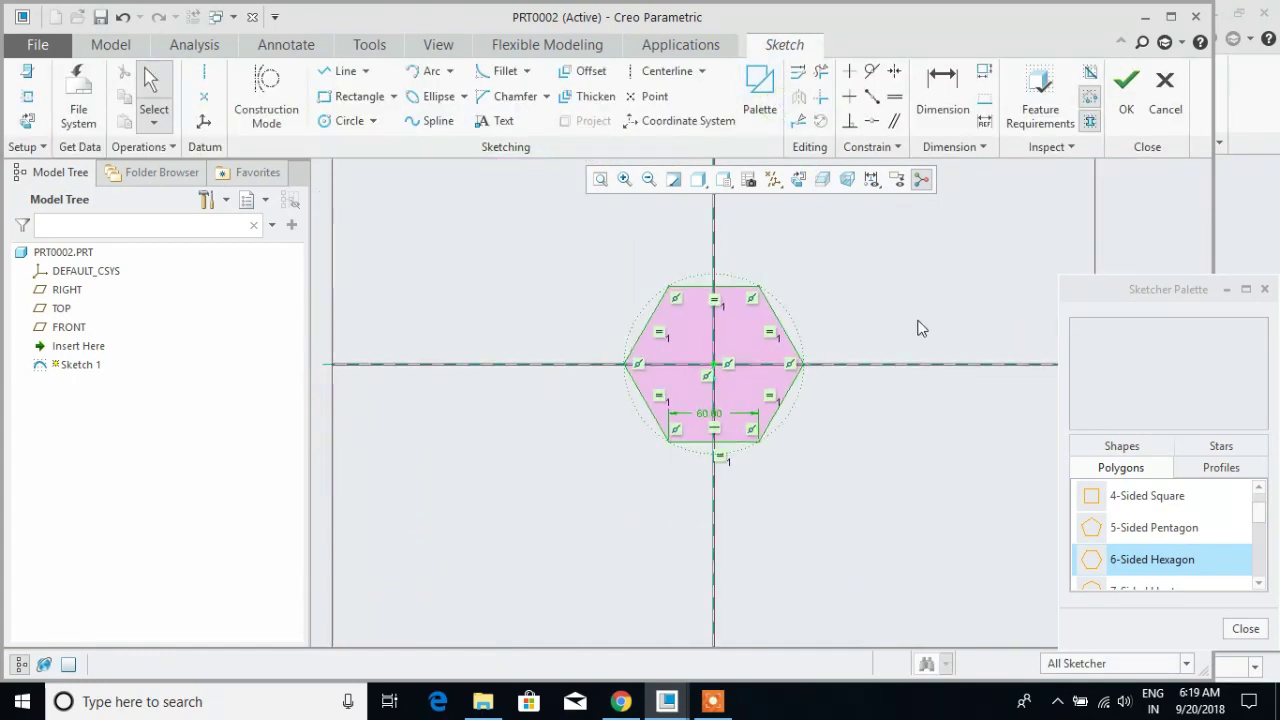
left_click(1126, 100)
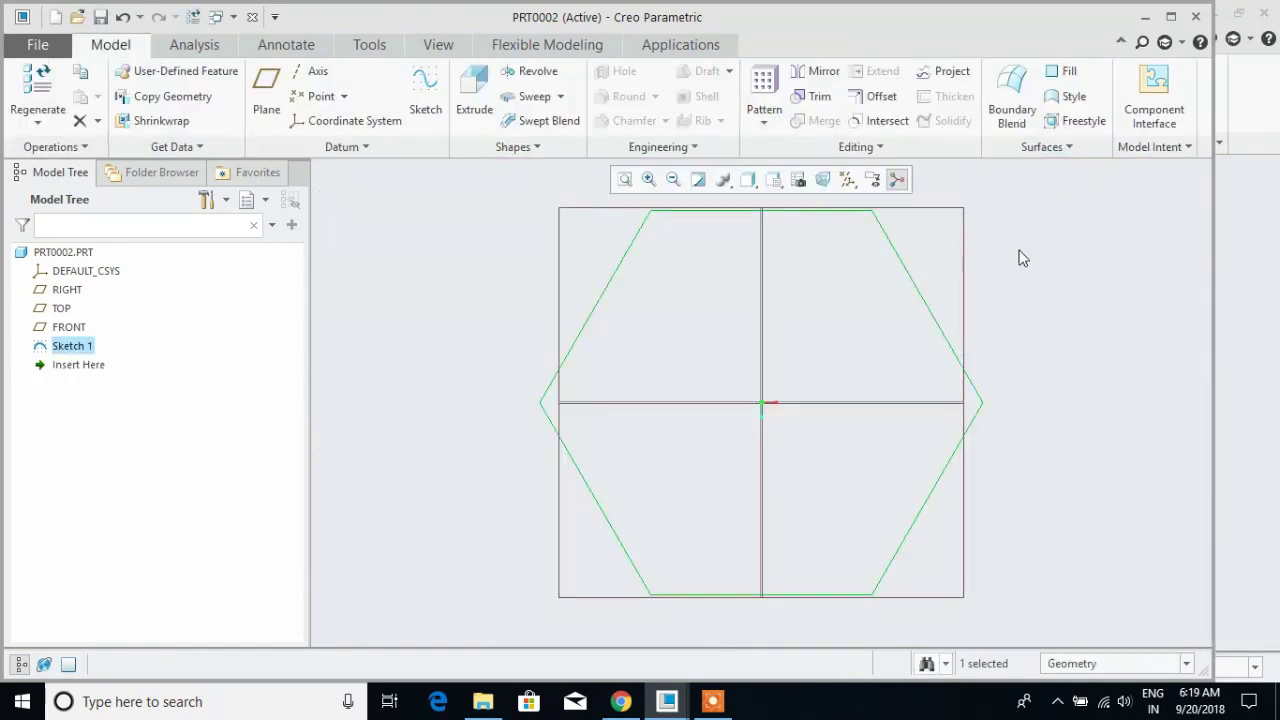
Extrude the hexagon sketch as a solid to a depth of 40
left_click(476, 105)
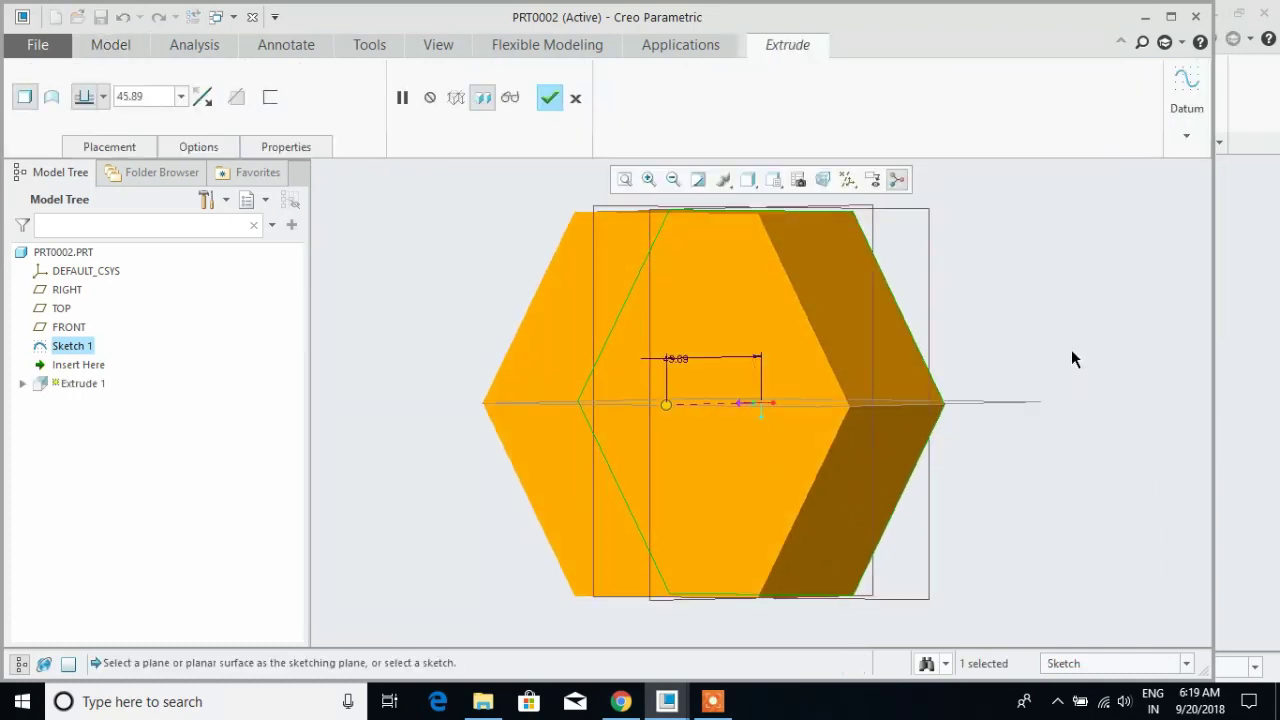
double_click(155, 97)
type("30")
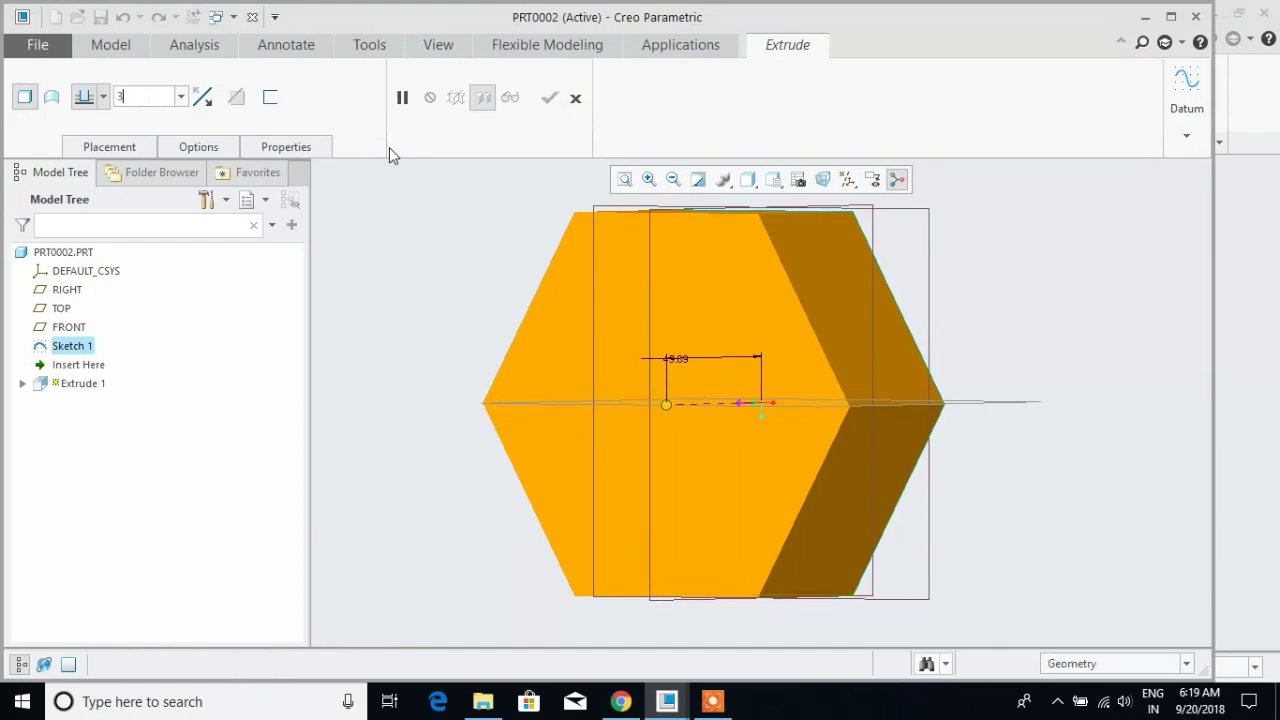
key("Return")
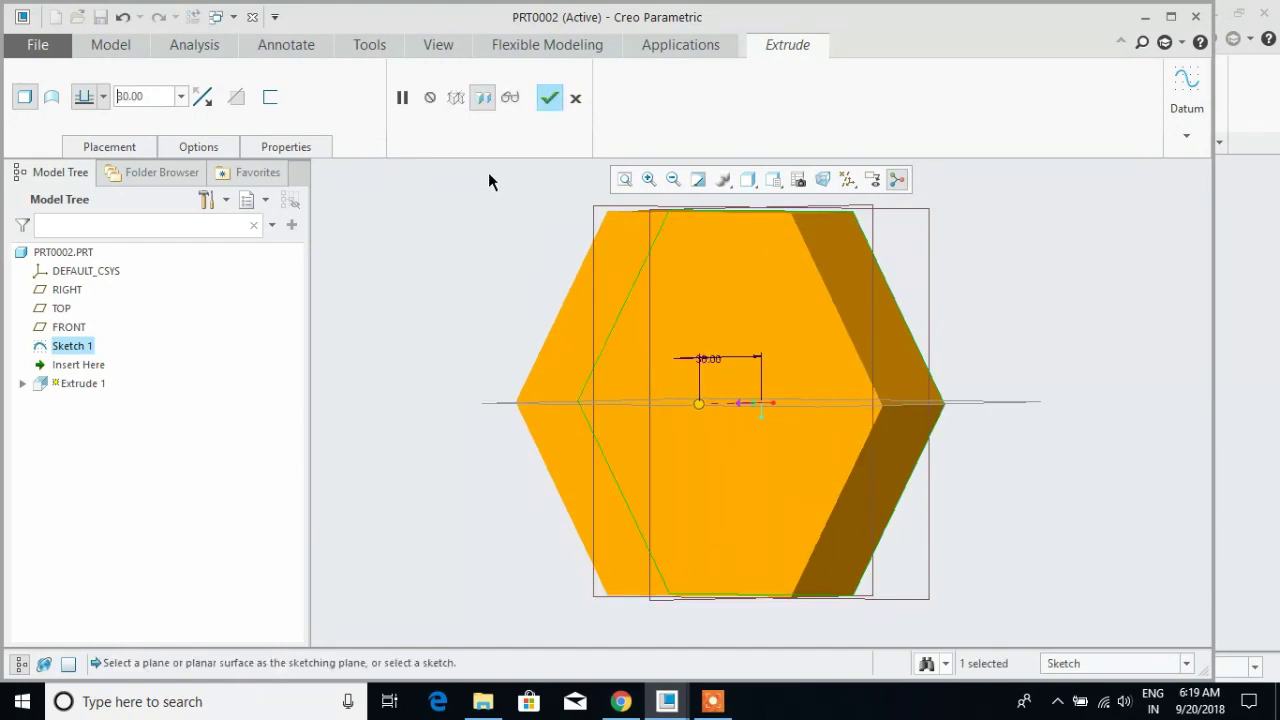
double_click(168, 96)
type("40")
key("Return")
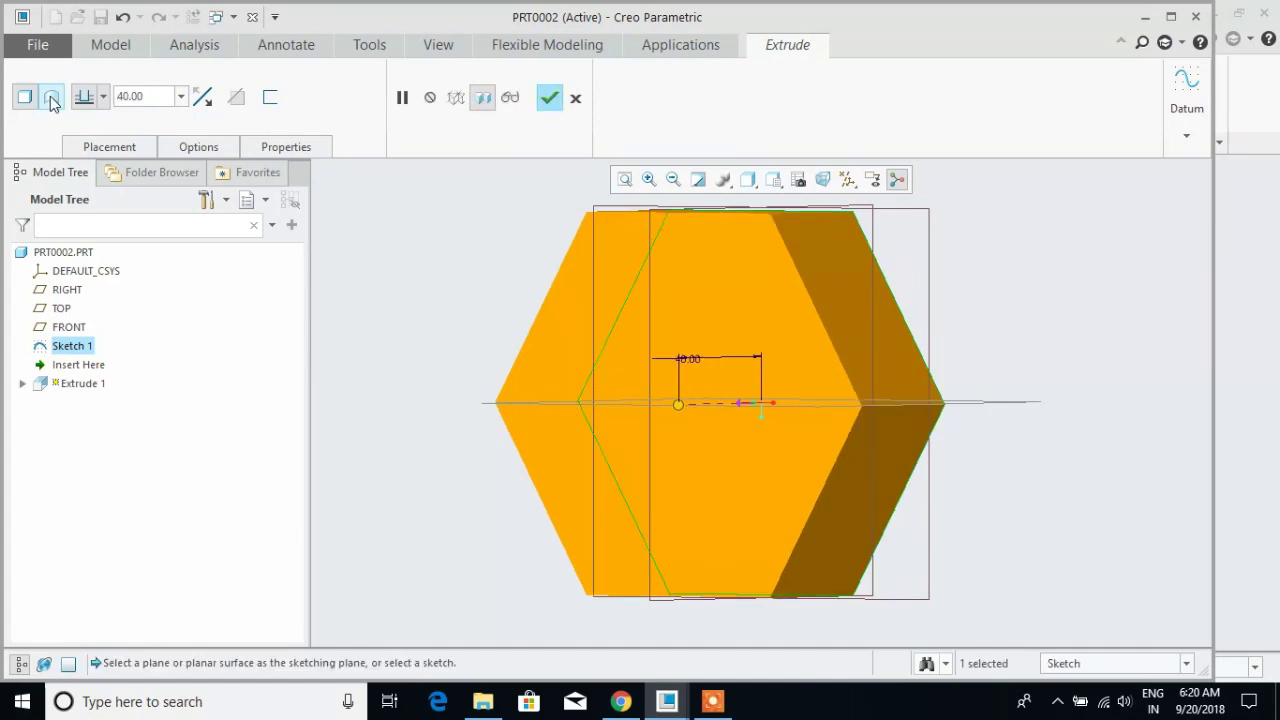
left_click(549, 96)
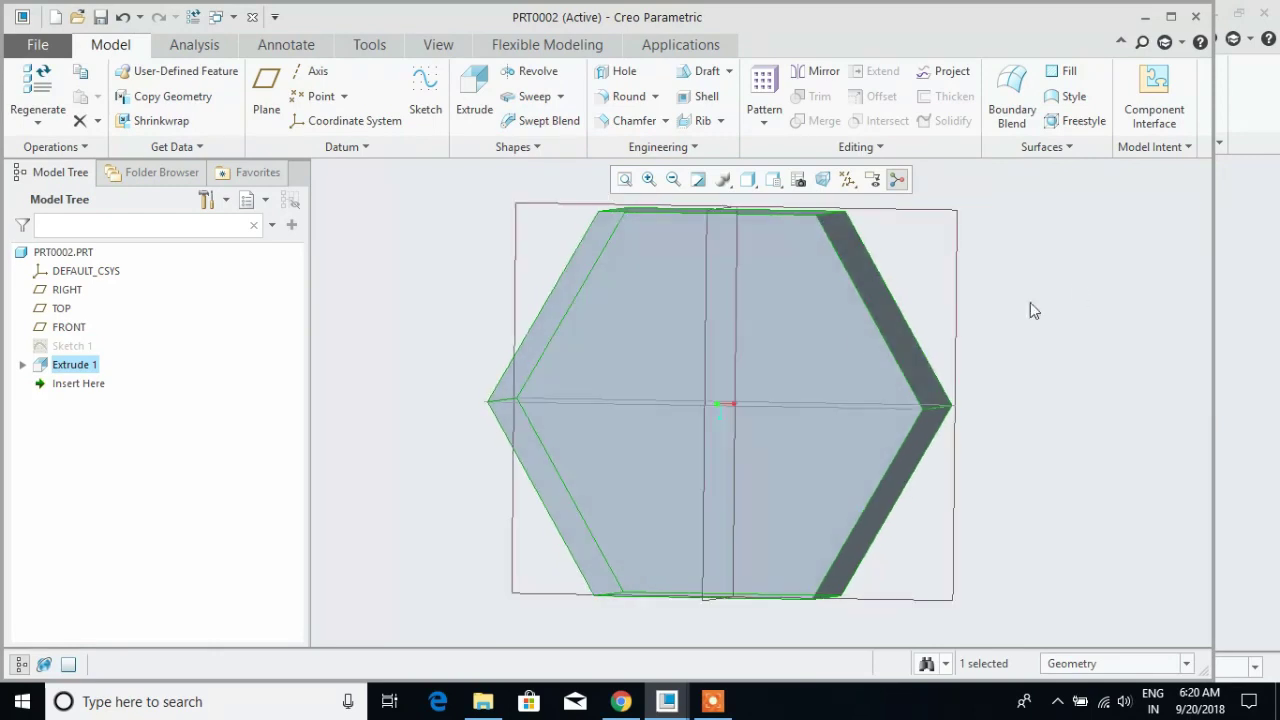
Start a sketch on the front hexagonal face and draw a circle about 60 in diameter centred on the origin
left_click(766, 337)
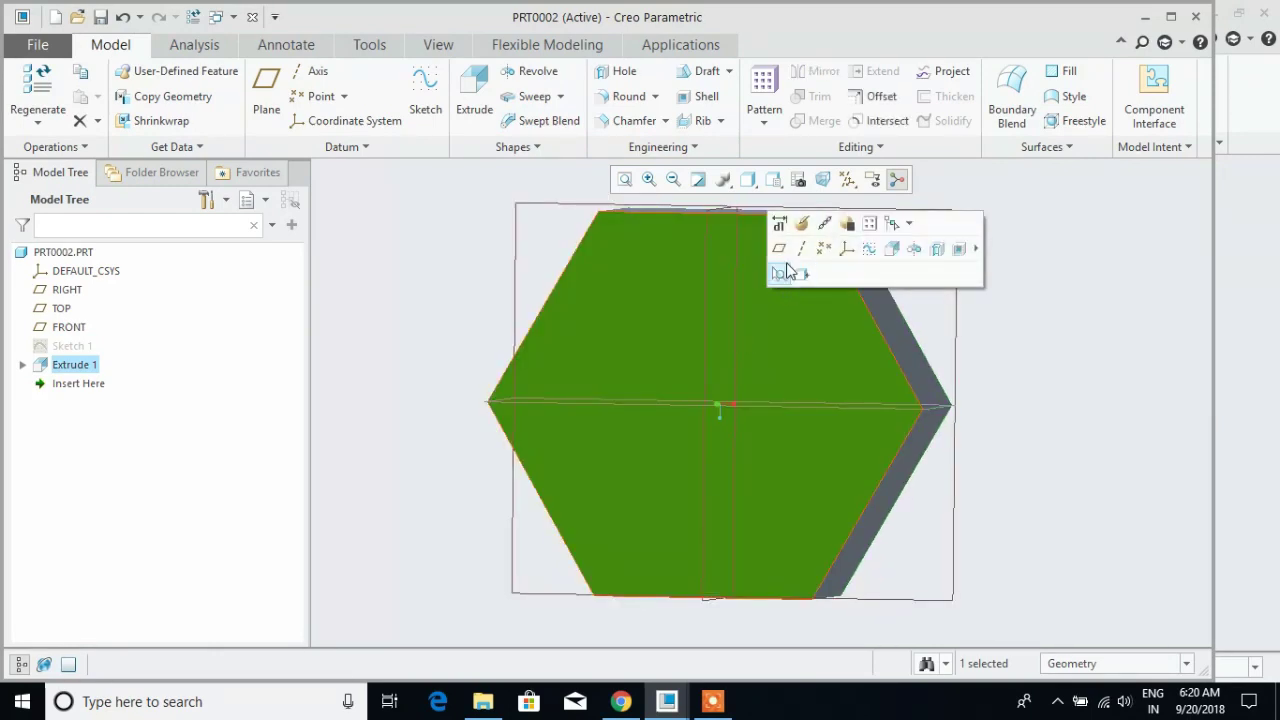
left_click(868, 248)
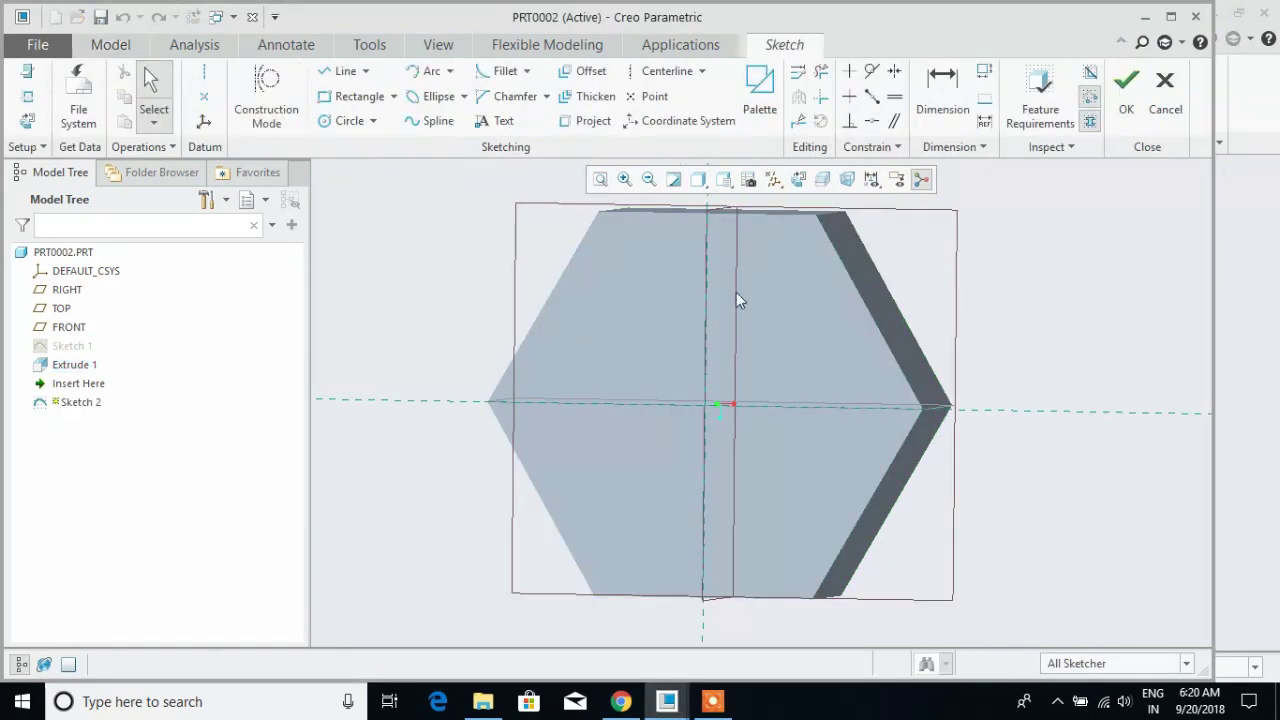
left_click(799, 181)
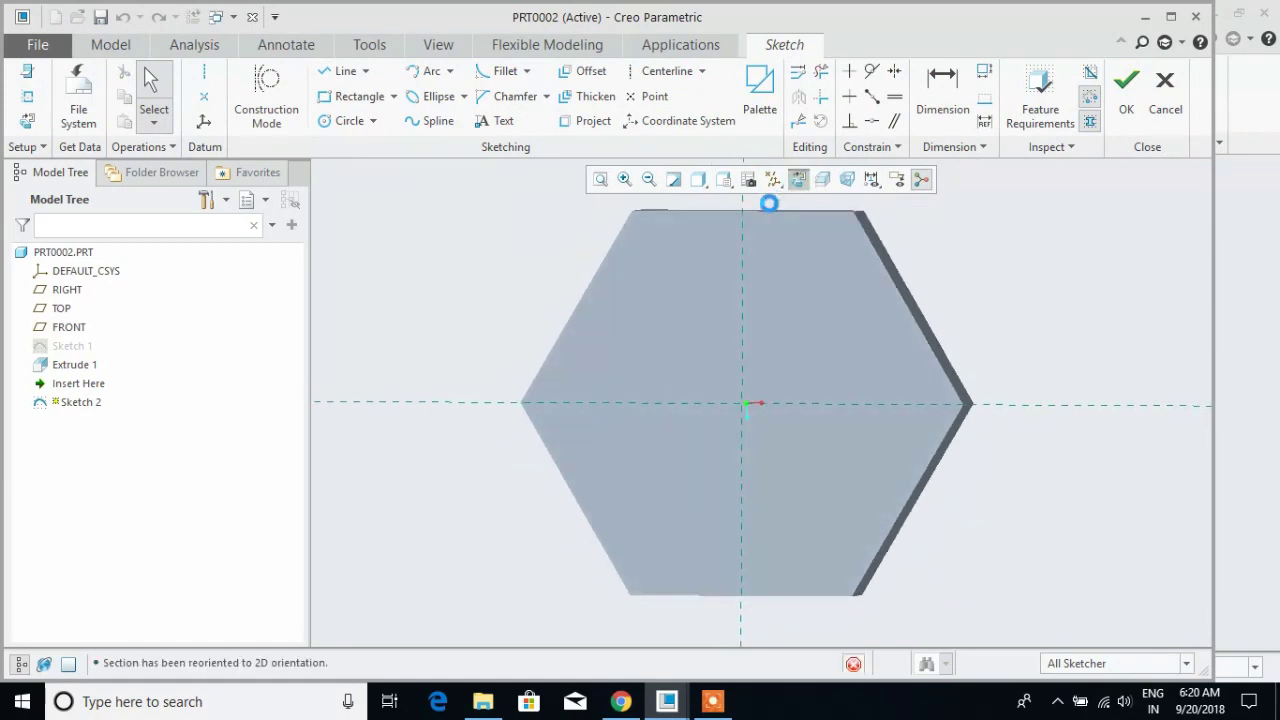
left_click(347, 120)
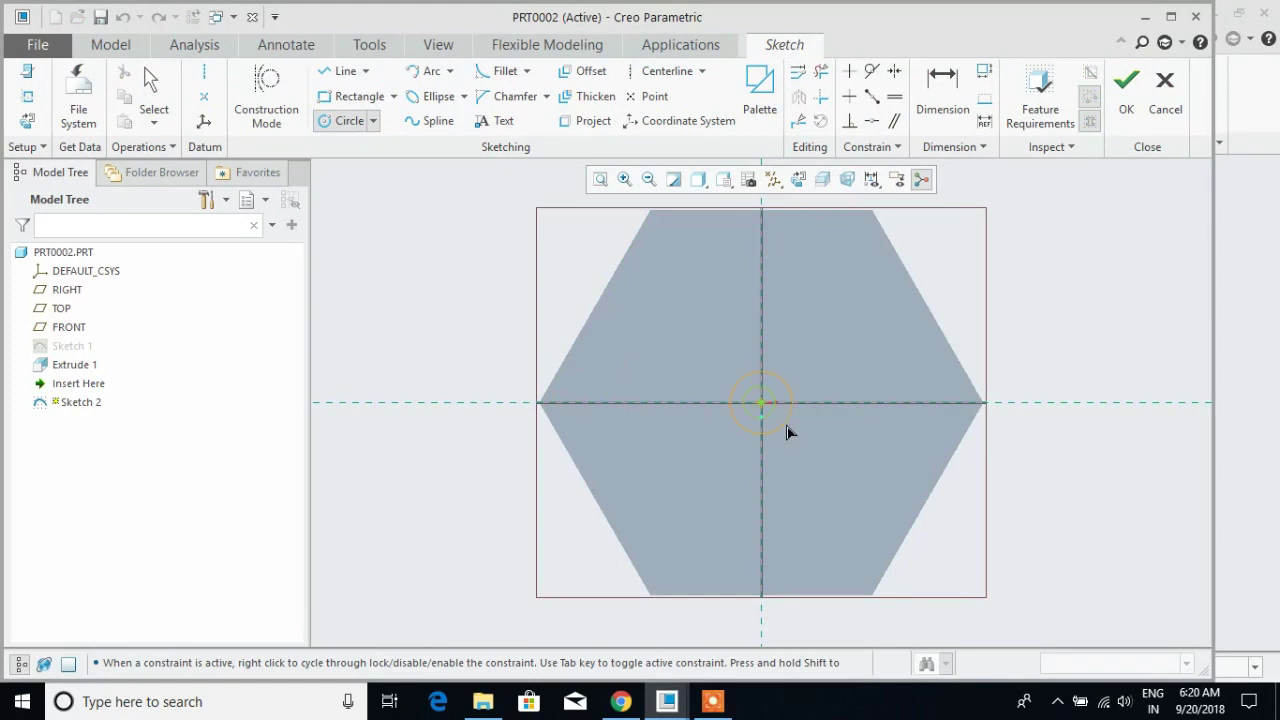
left_click(858, 466)
middle_click(557, 320)
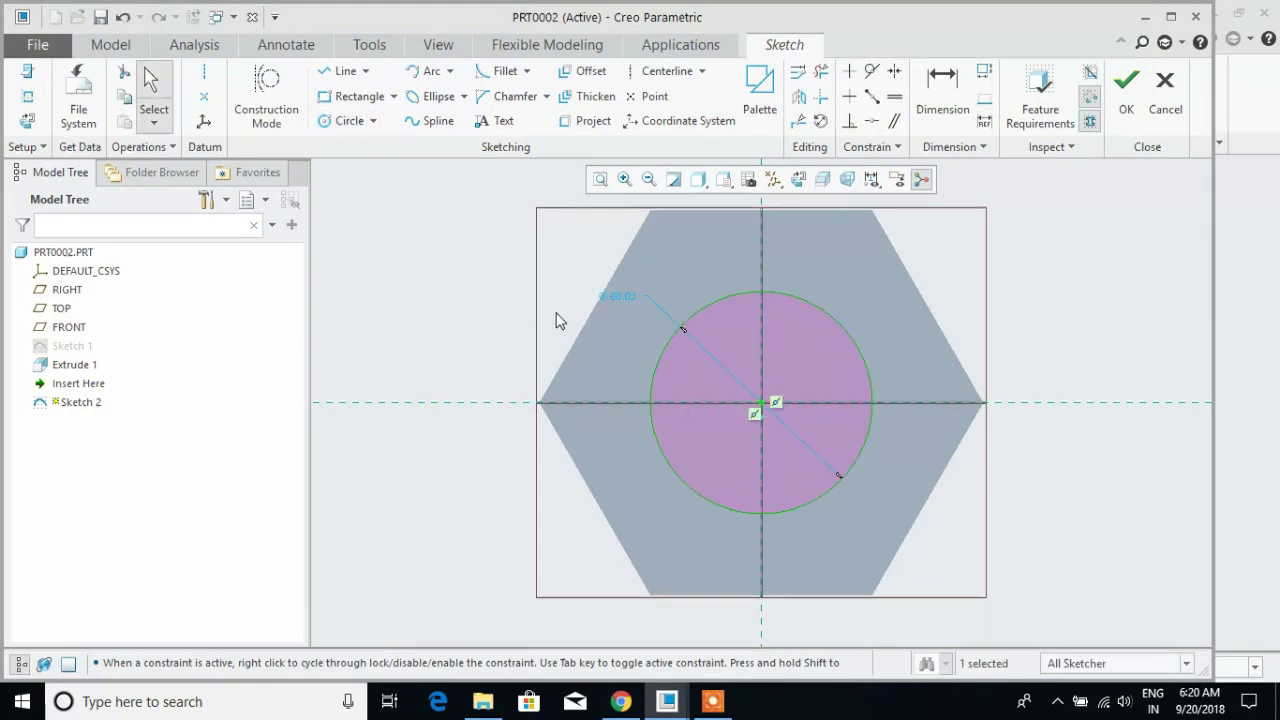
Set the circle's diameter to 60 and finish the sketch
left_click(619, 297)
double_click(619, 297)
type("80")
key("Return")
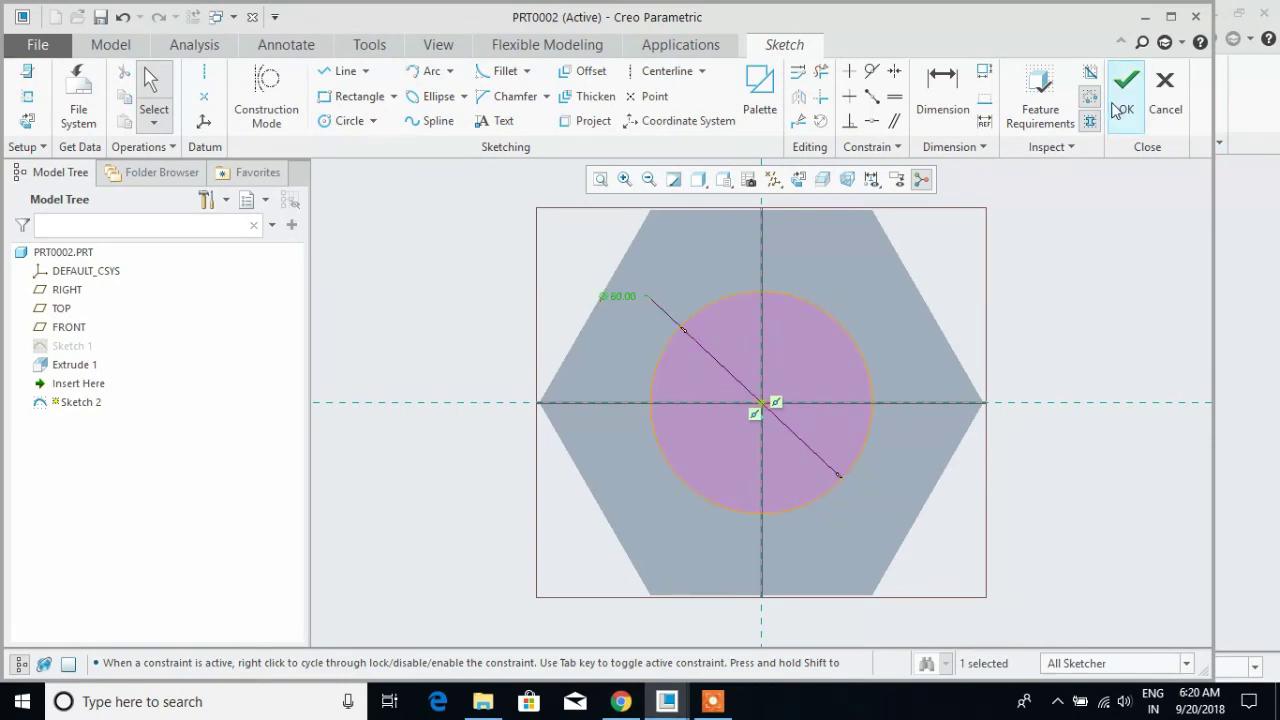
left_click(1120, 100)
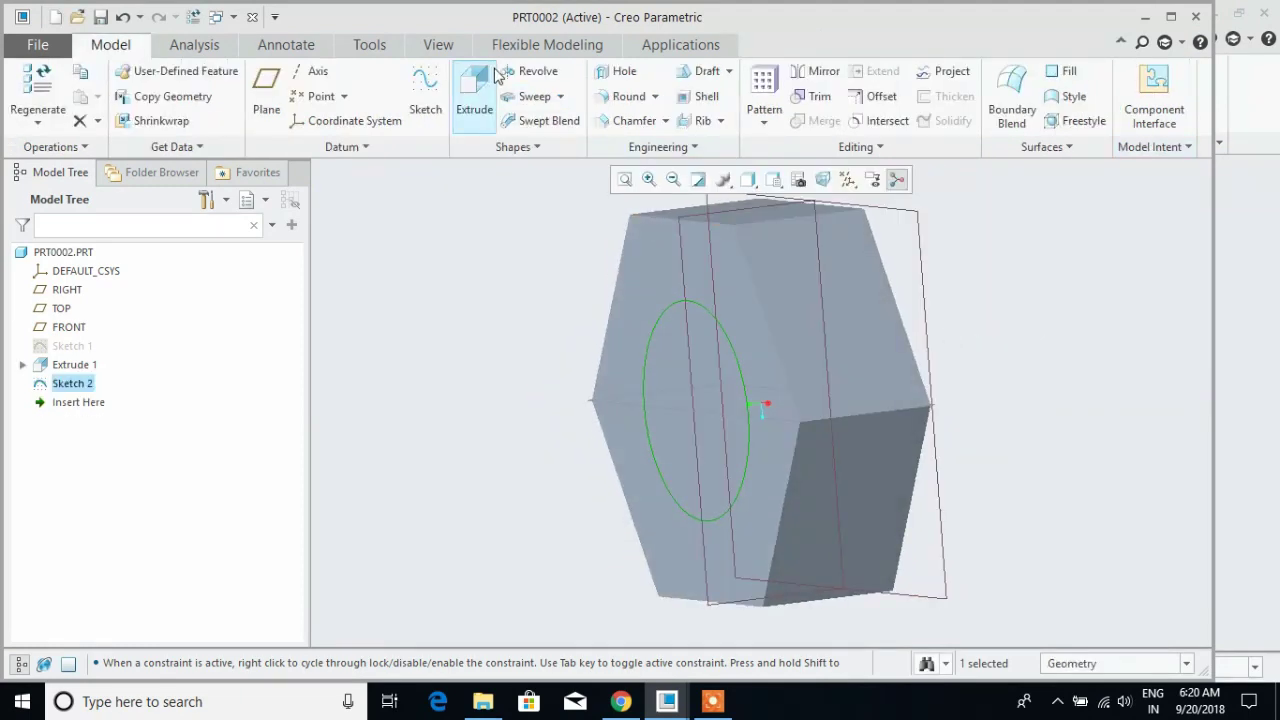
Extrude the circle sketch outward from the hexagonal head to a depth of 120 to form the bolt shank
left_click(466, 85)
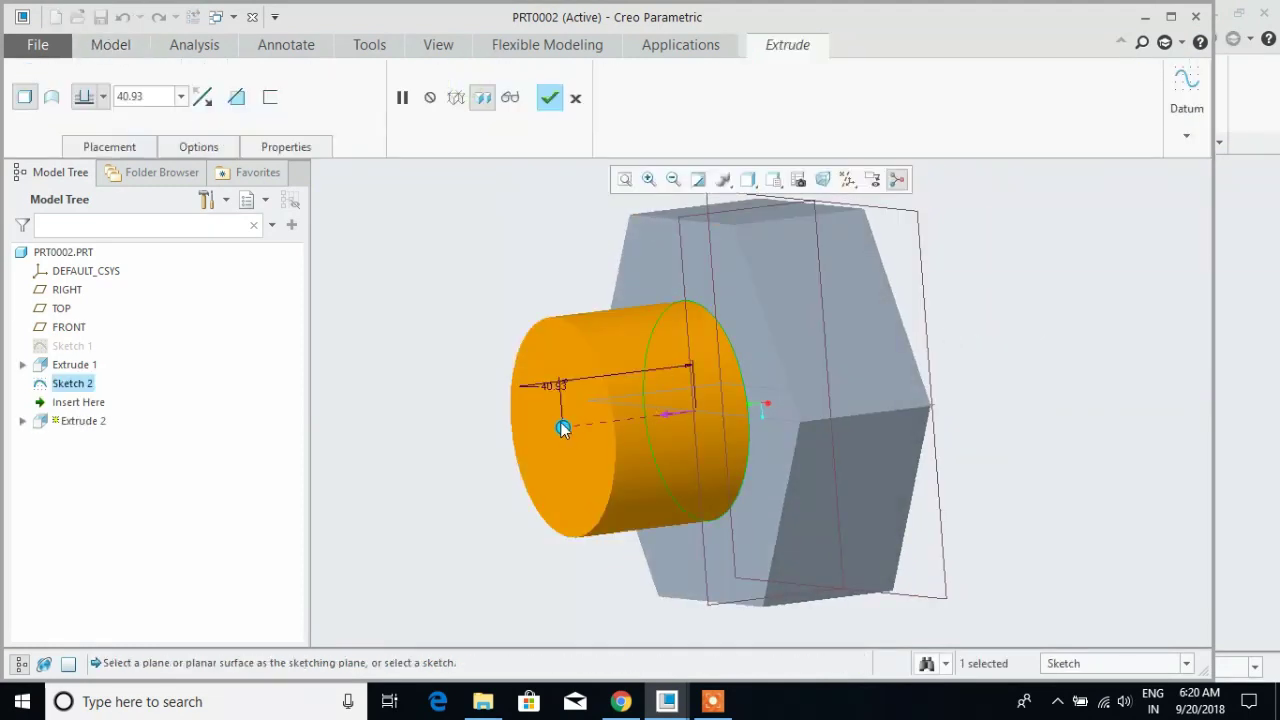
left_click_drag(465, 433, 419, 442)
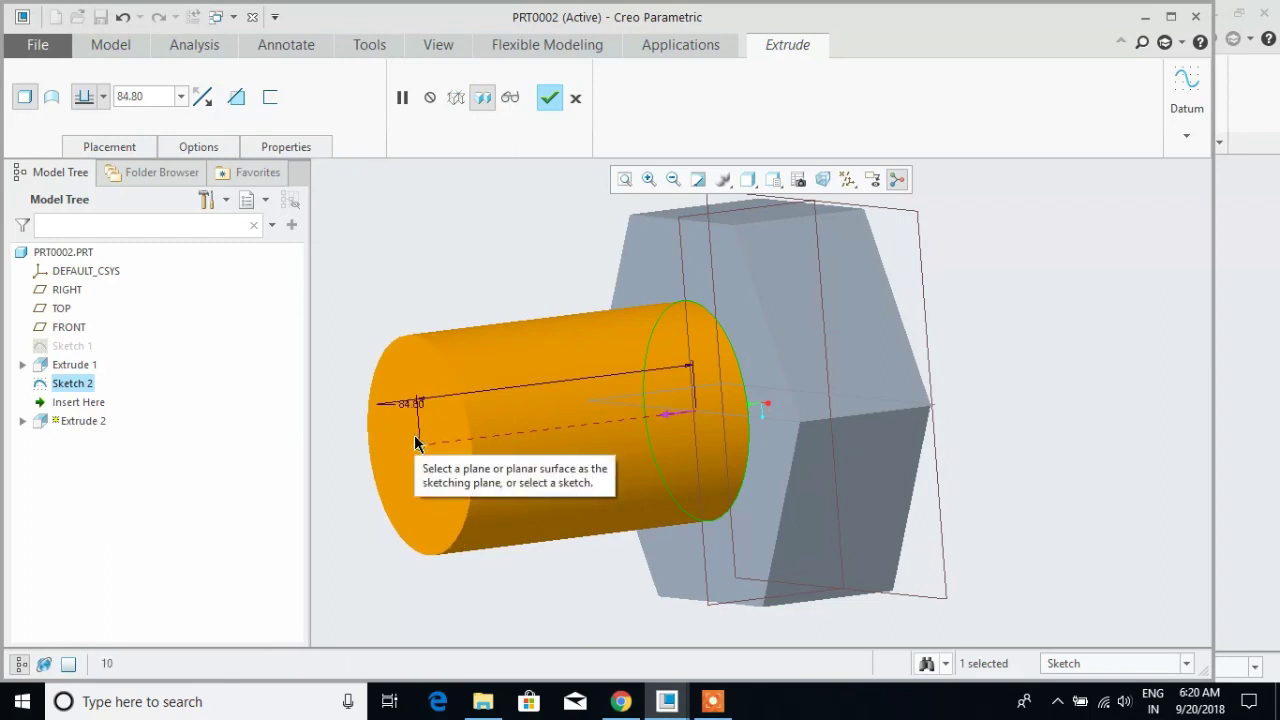
double_click(140, 96)
type("1")
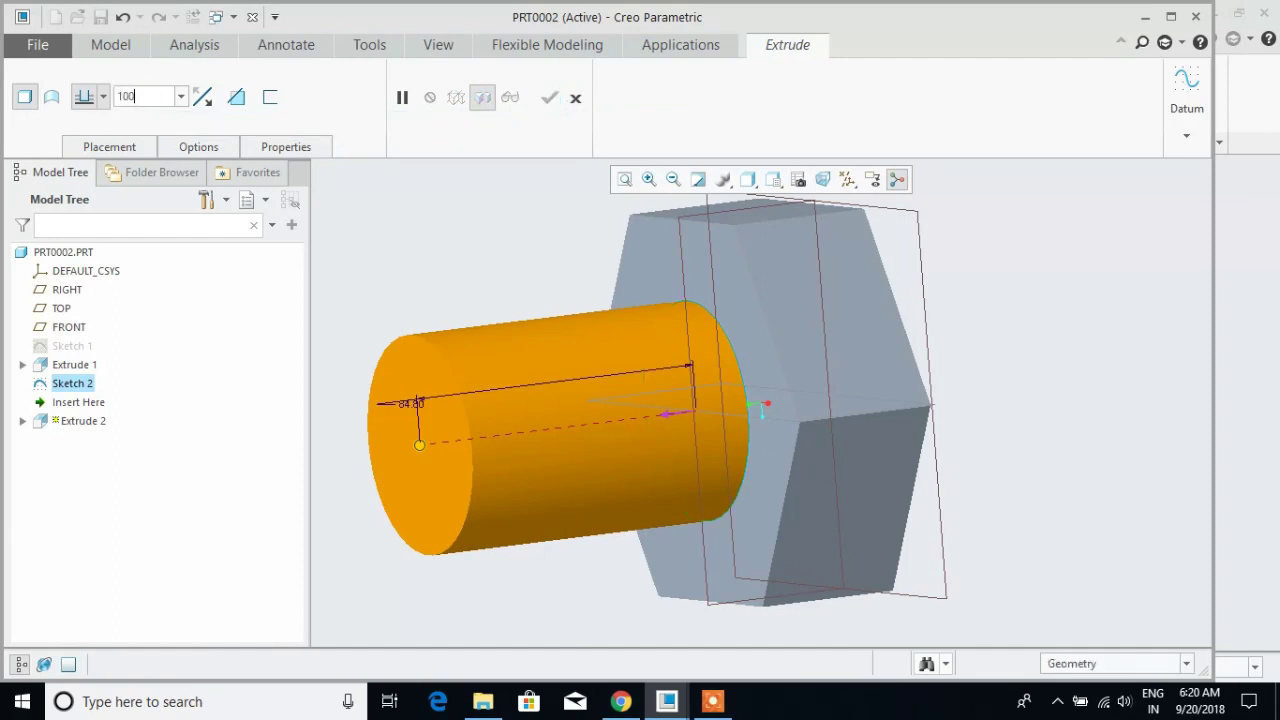
type("00")
key("Return")
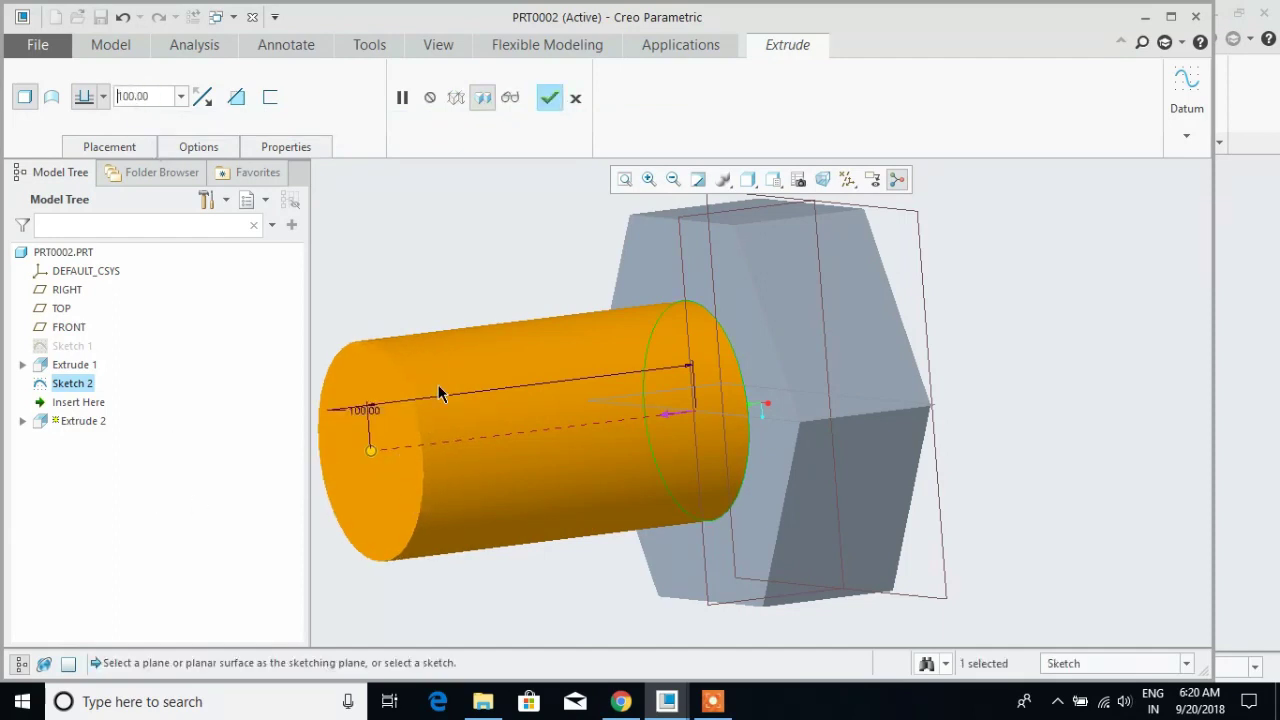
double_click(160, 97)
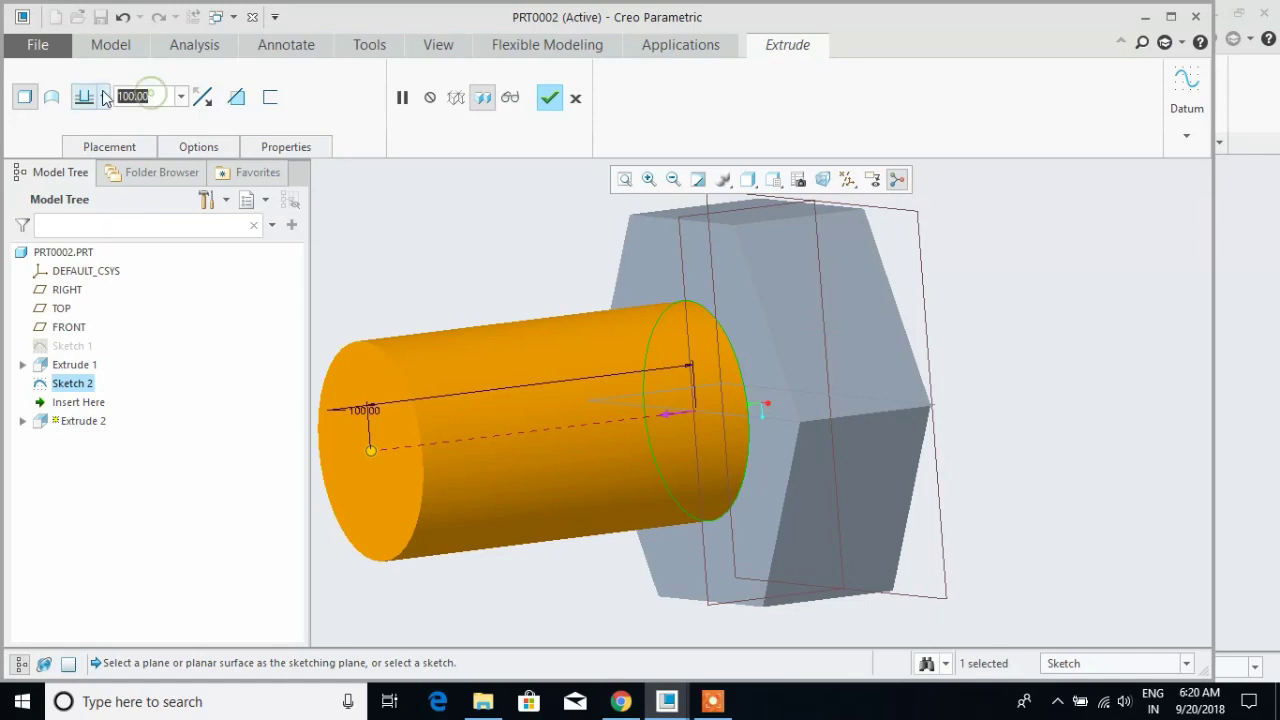
type("120")
key("Return")
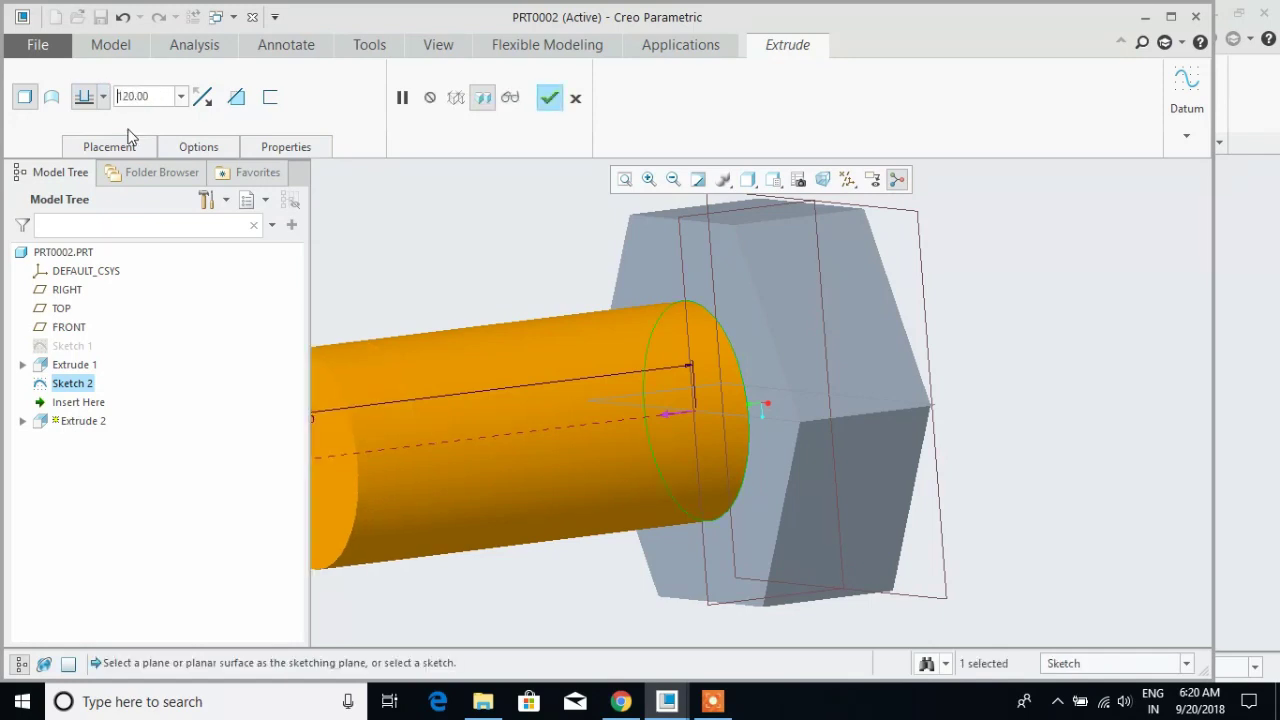
left_click(549, 97)
Start a sketch on the RIGHT plane and draw a horizontal datum centerline along the bolt's axis
scroll(757, 336, "down", 3)
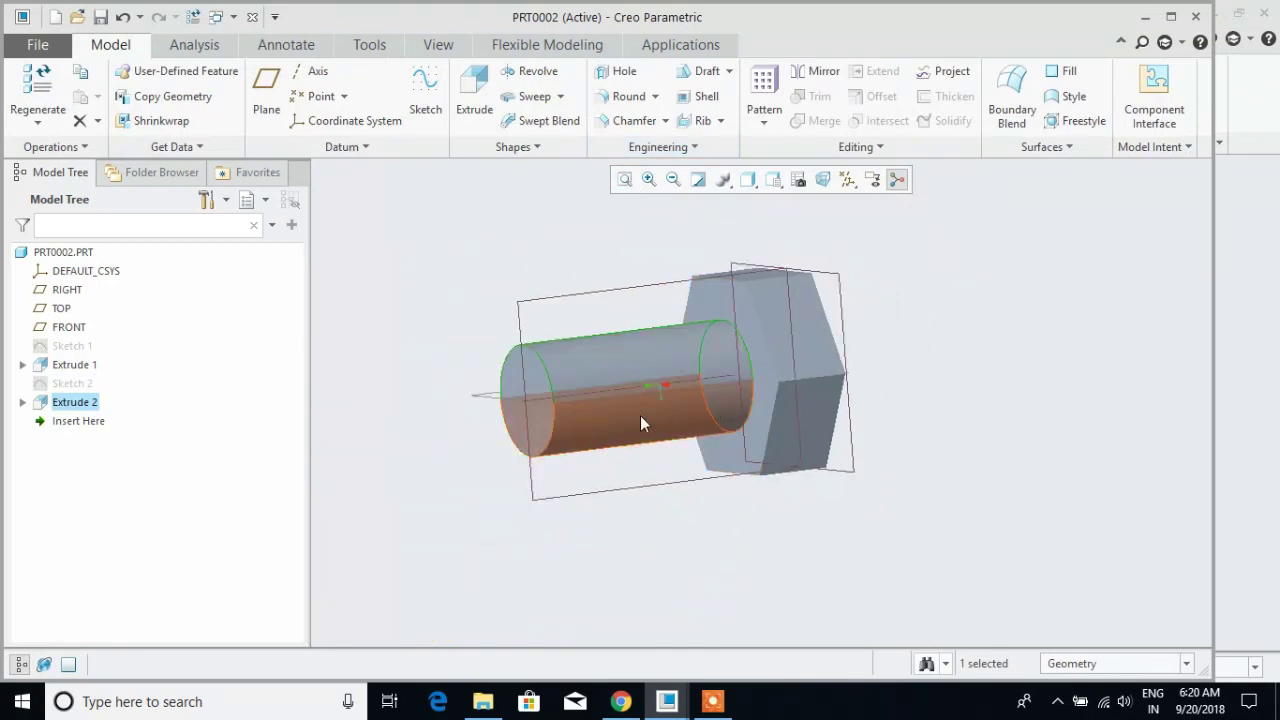
mouse_move(876, 389)
middle_mouse_down()
mouse_move(837, 383)
mouse_move(862, 395)
middle_mouse_up()
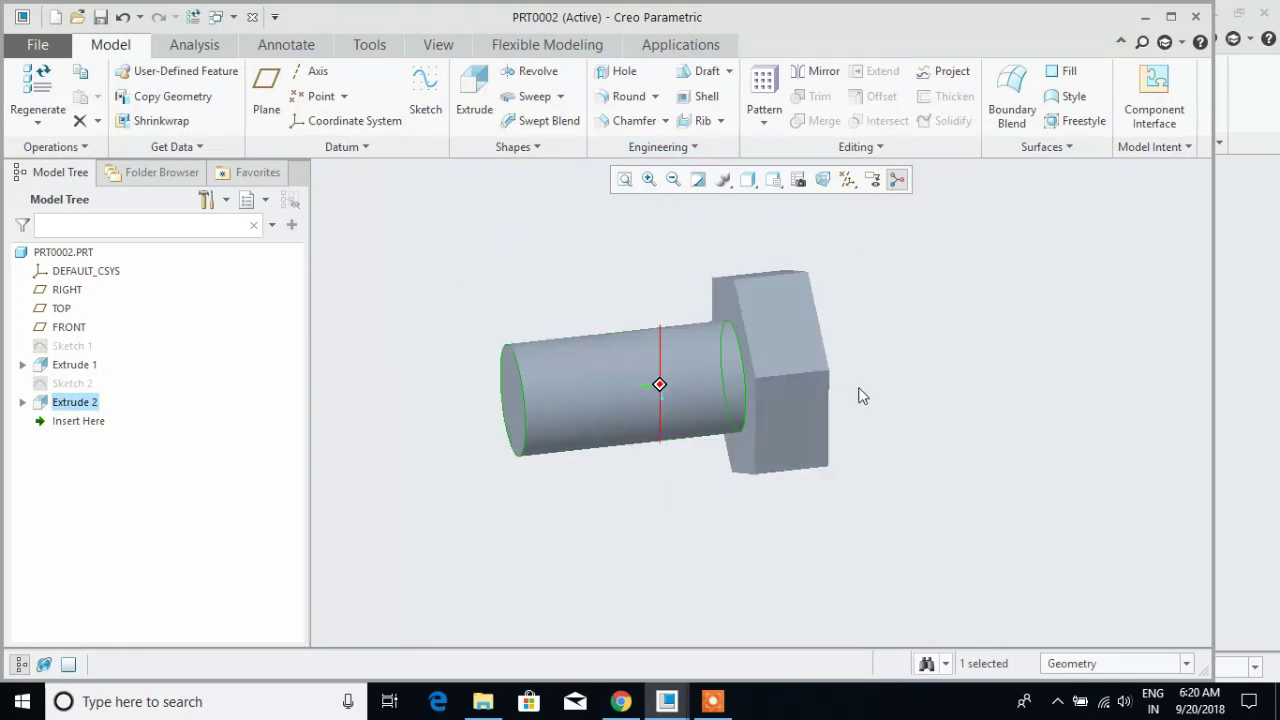
left_click(602, 287)
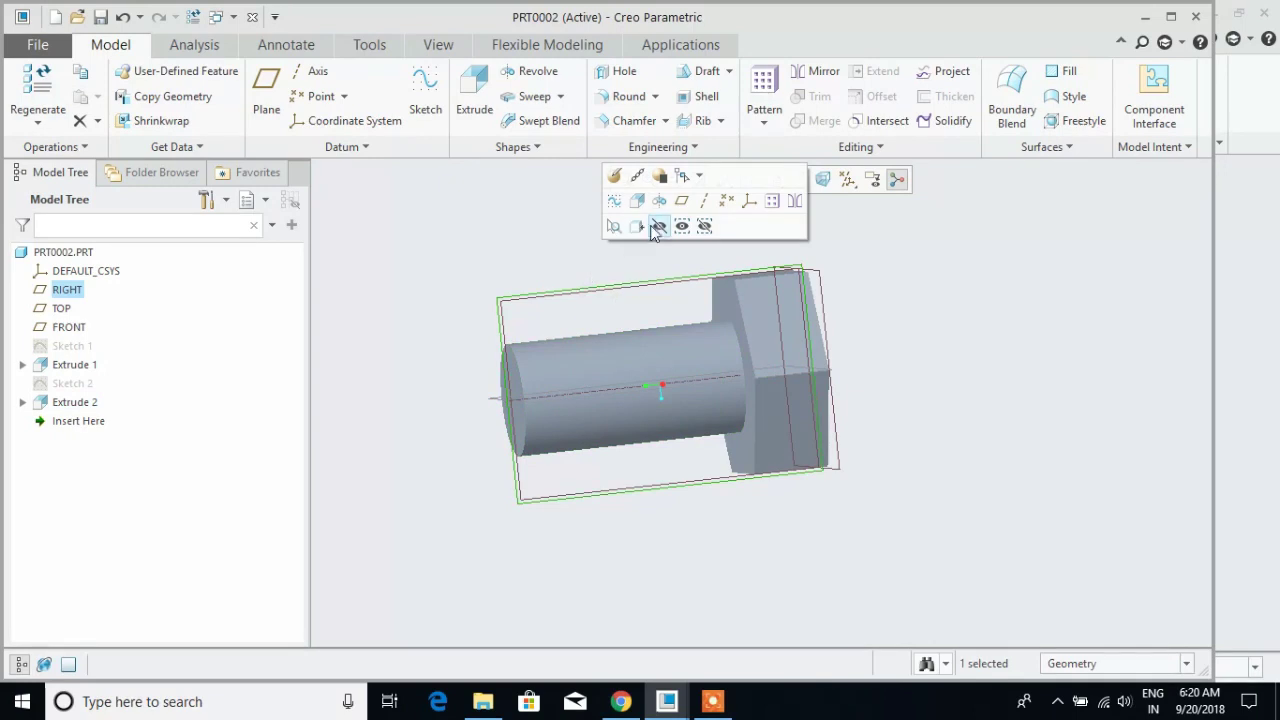
left_click(614, 201)
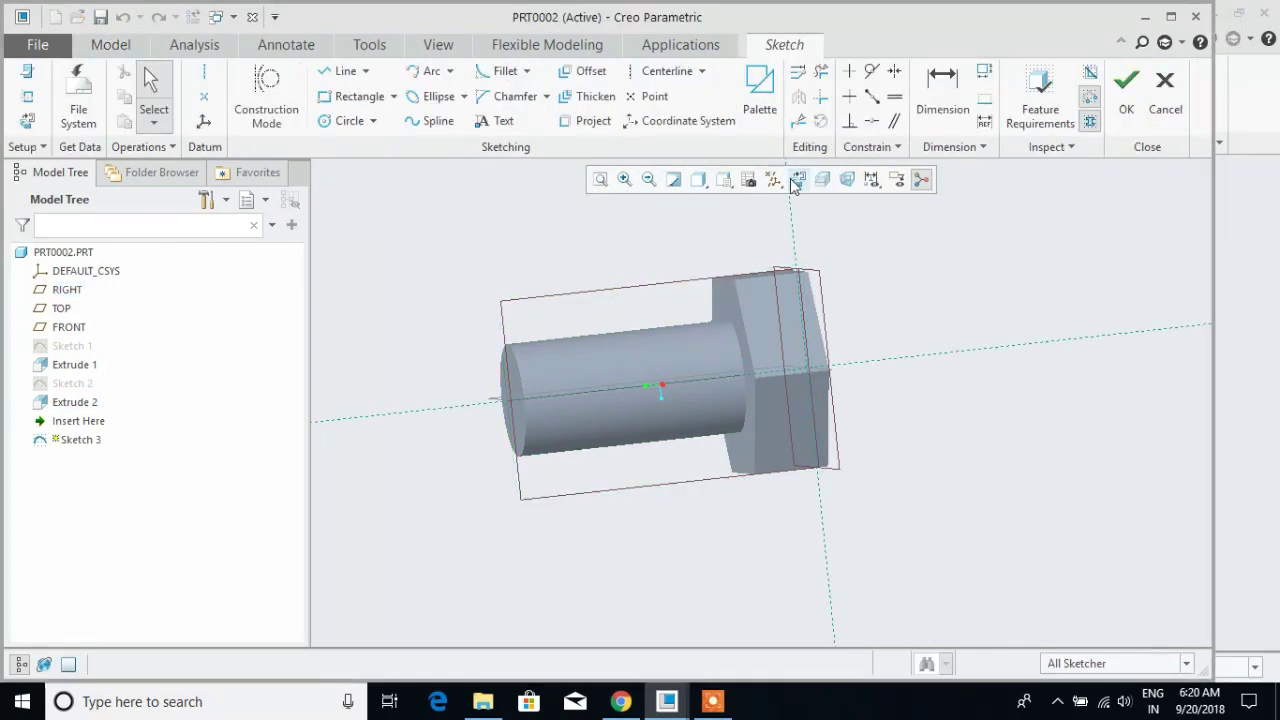
left_click(795, 180)
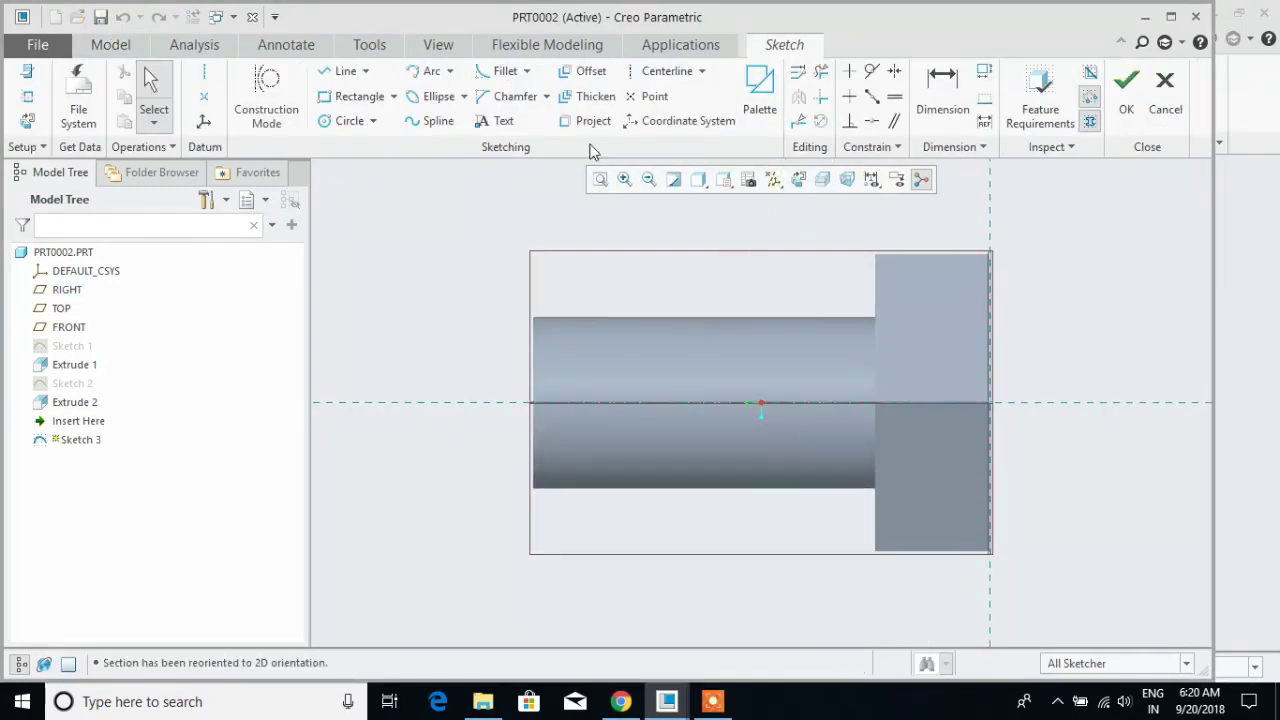
left_click(204, 72)
left_click(367, 401)
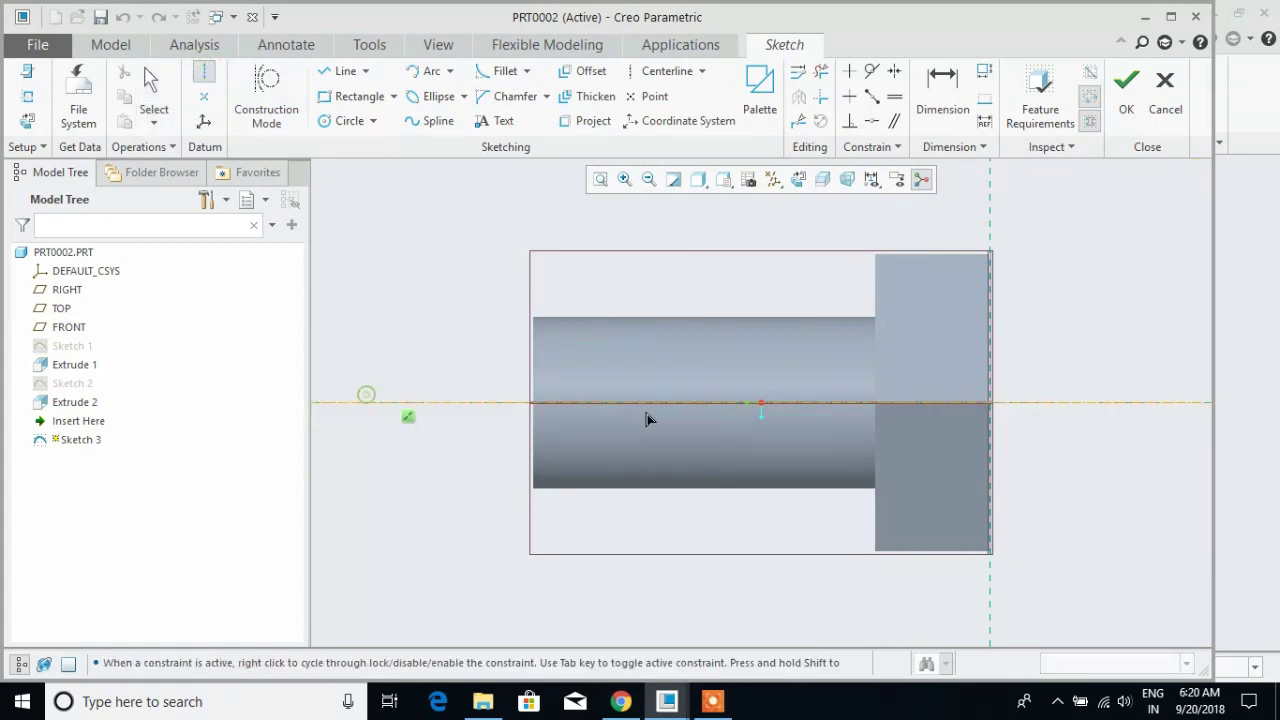
left_click(697, 303)
middle_click(680, 302)
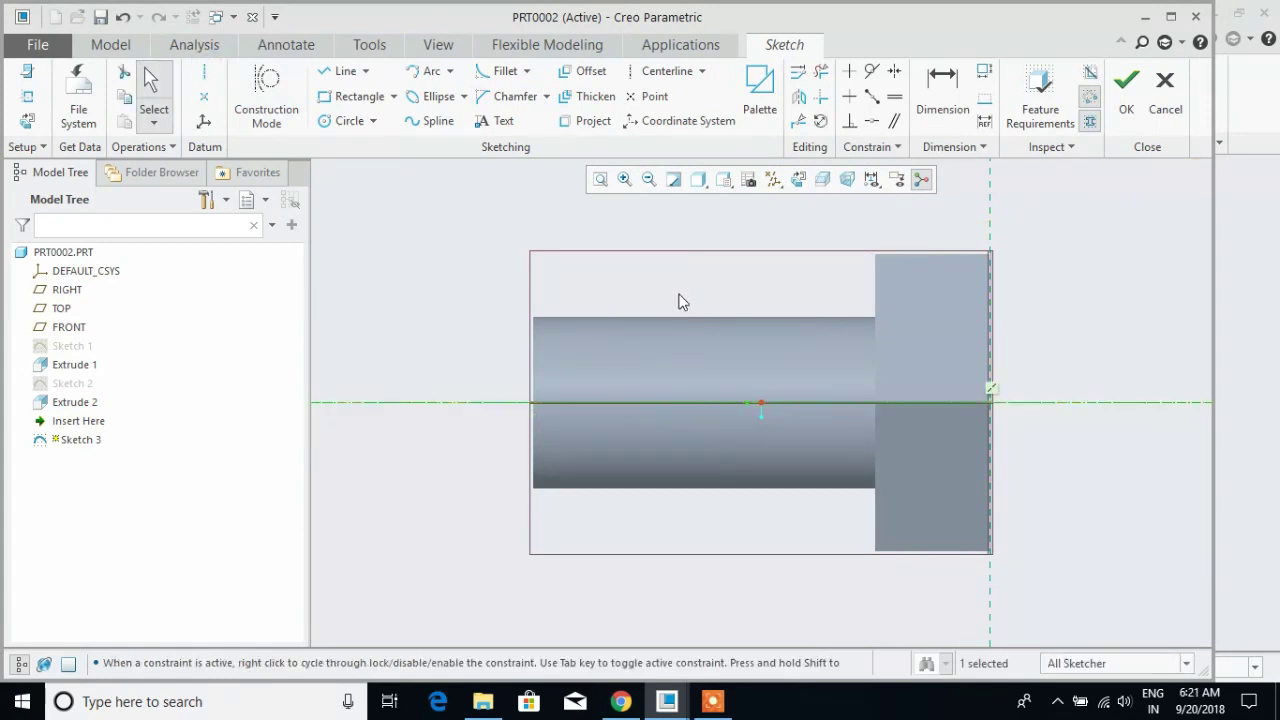
Draw a horizontal line along the shank's upper edge from its free end, stopping short of the head, and finish the sketch
left_click(327, 74)
left_click(535, 320)
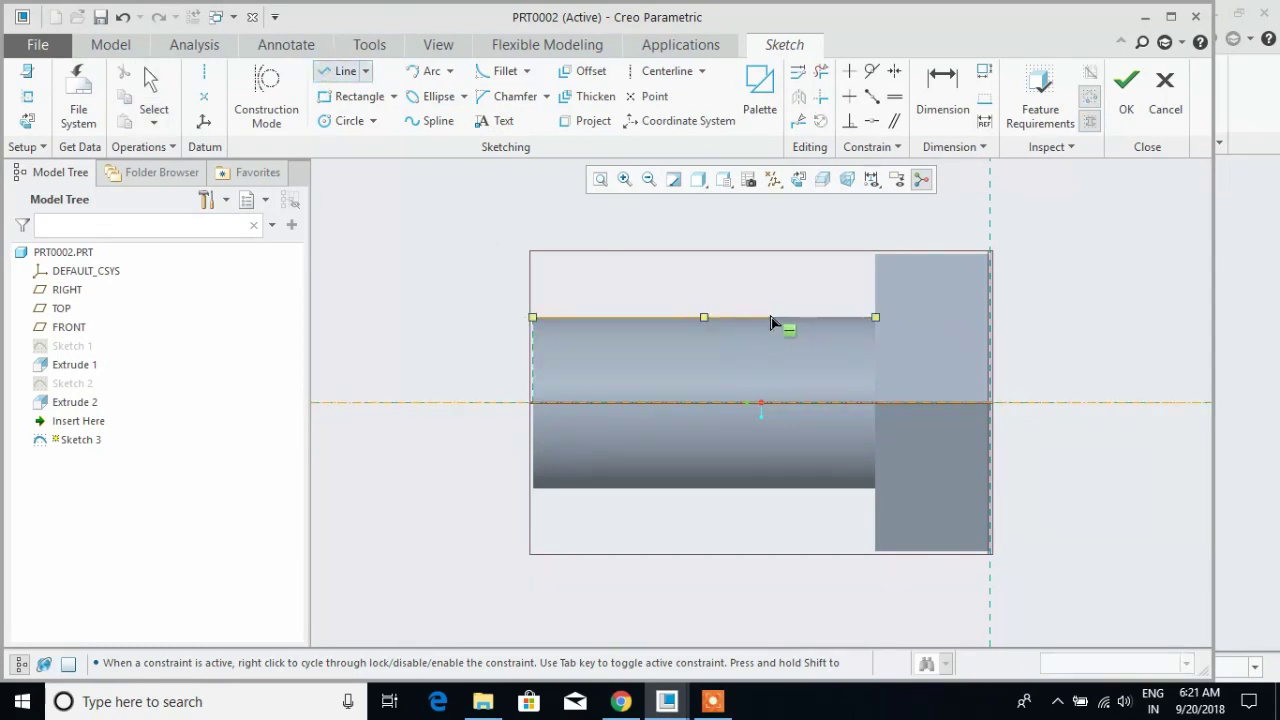
left_click(802, 318)
middle_click(814, 289)
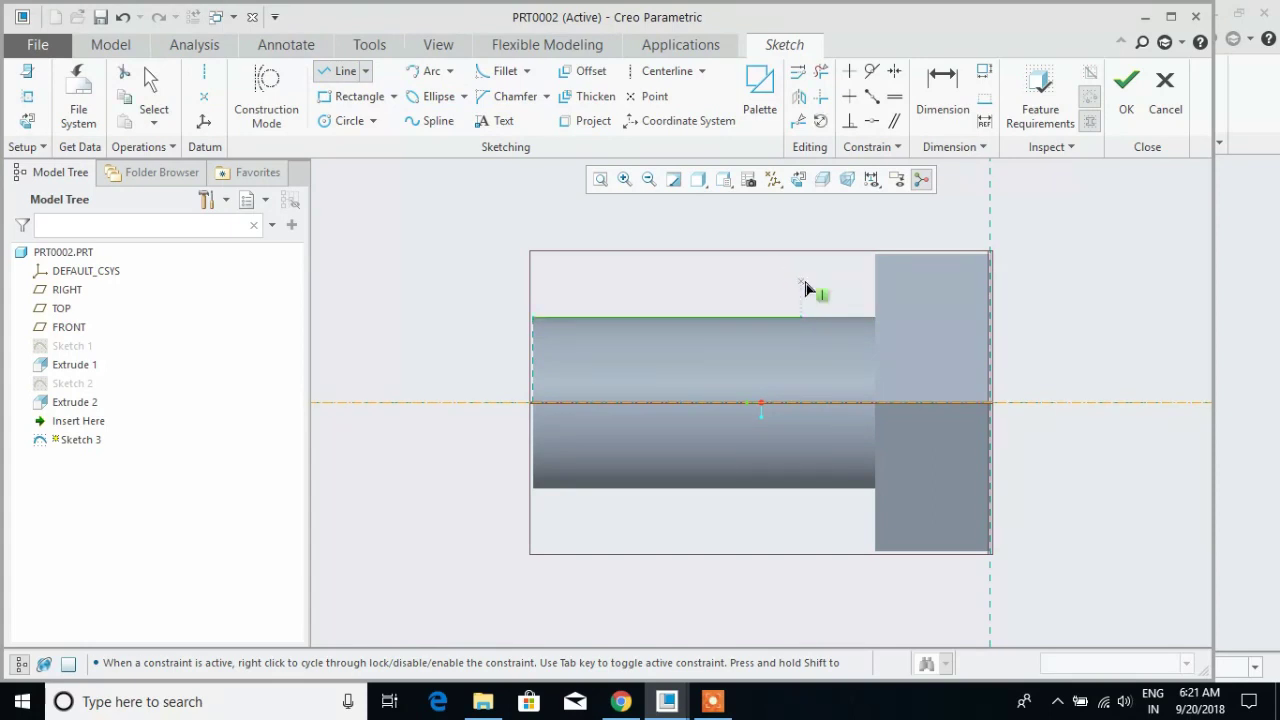
left_click(1127, 95)
Start a helical sweep from the line sketch and draw a small downward-pointing triangular section at the start of the profile on the shank's free end
left_click(560, 96)
left_click(545, 137)
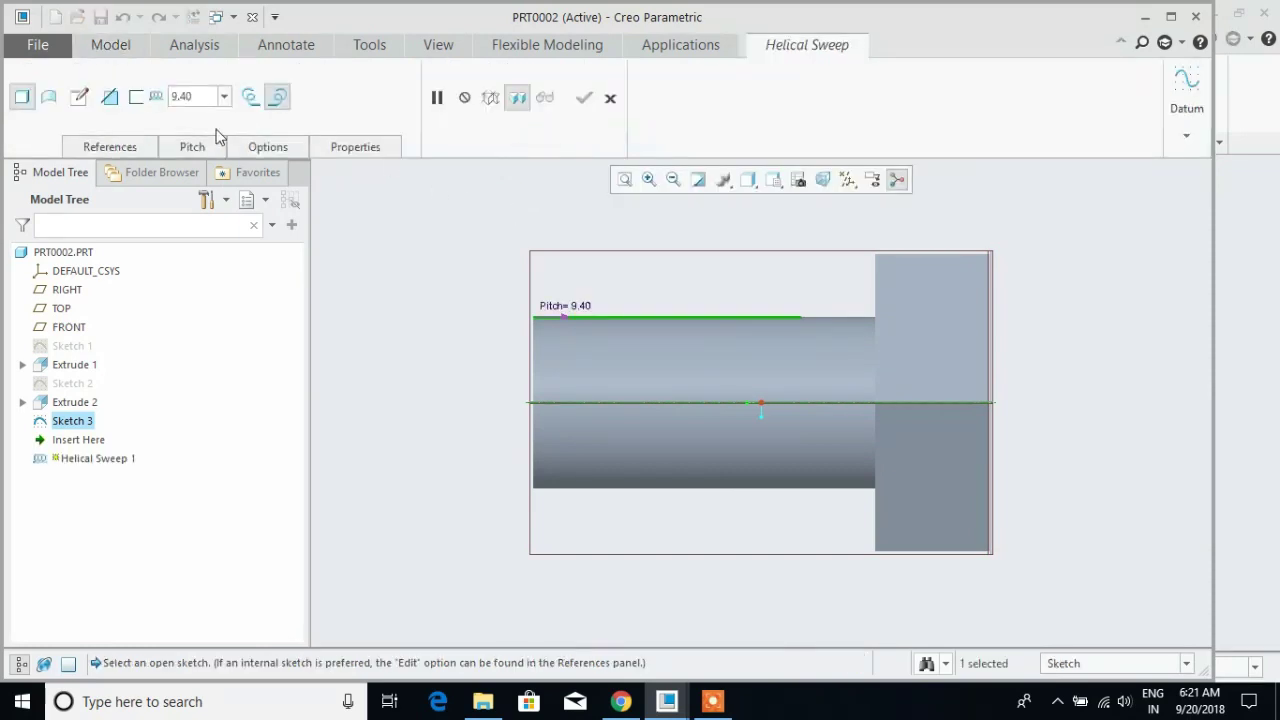
left_click(79, 96)
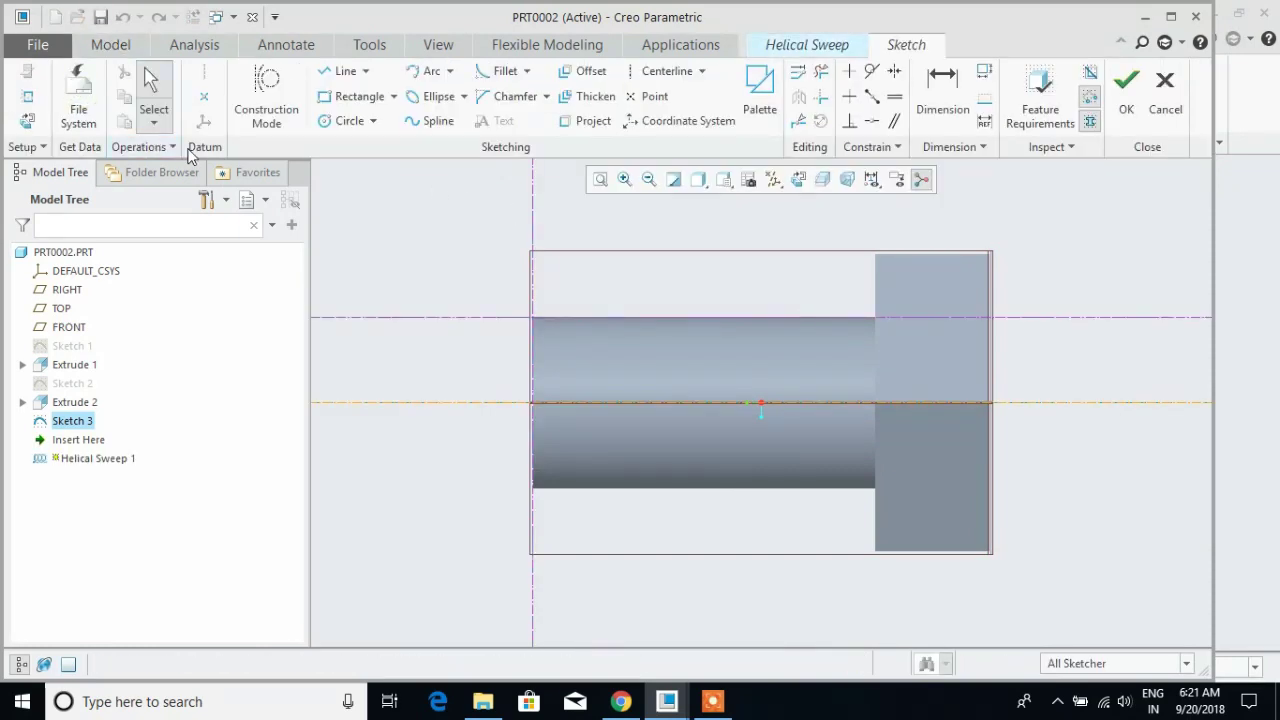
left_click(340, 72)
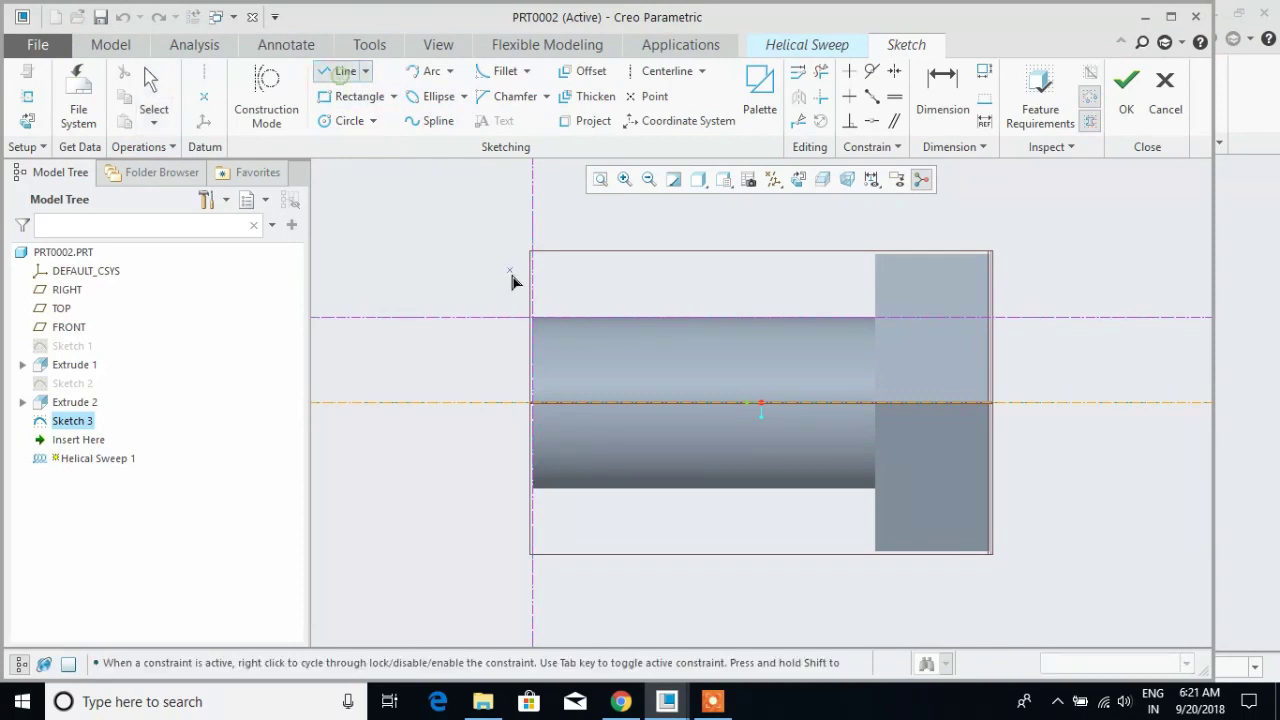
scroll(543, 325, "up", 4)
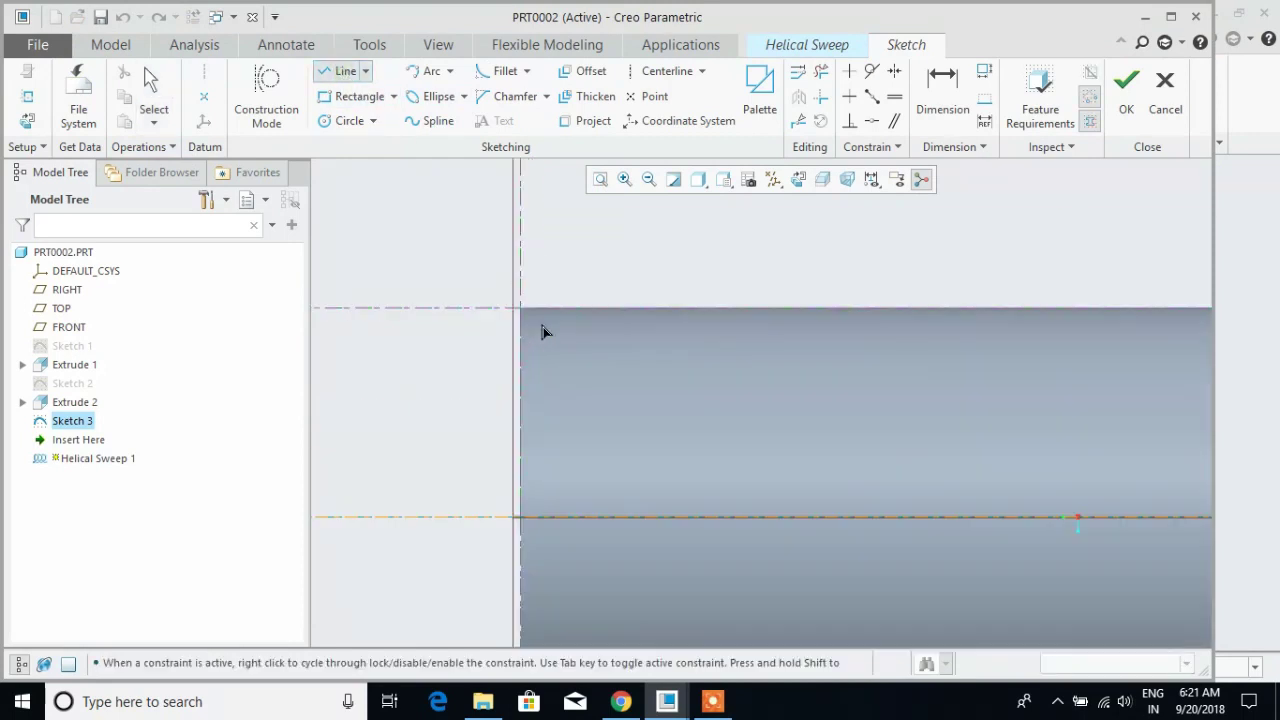
left_click(496, 293)
left_click(556, 291)
left_click(496, 290)
middle_click(437, 260)
Constrain the sides of the triangular section to equal length and finish the section sketch
left_click(894, 96)
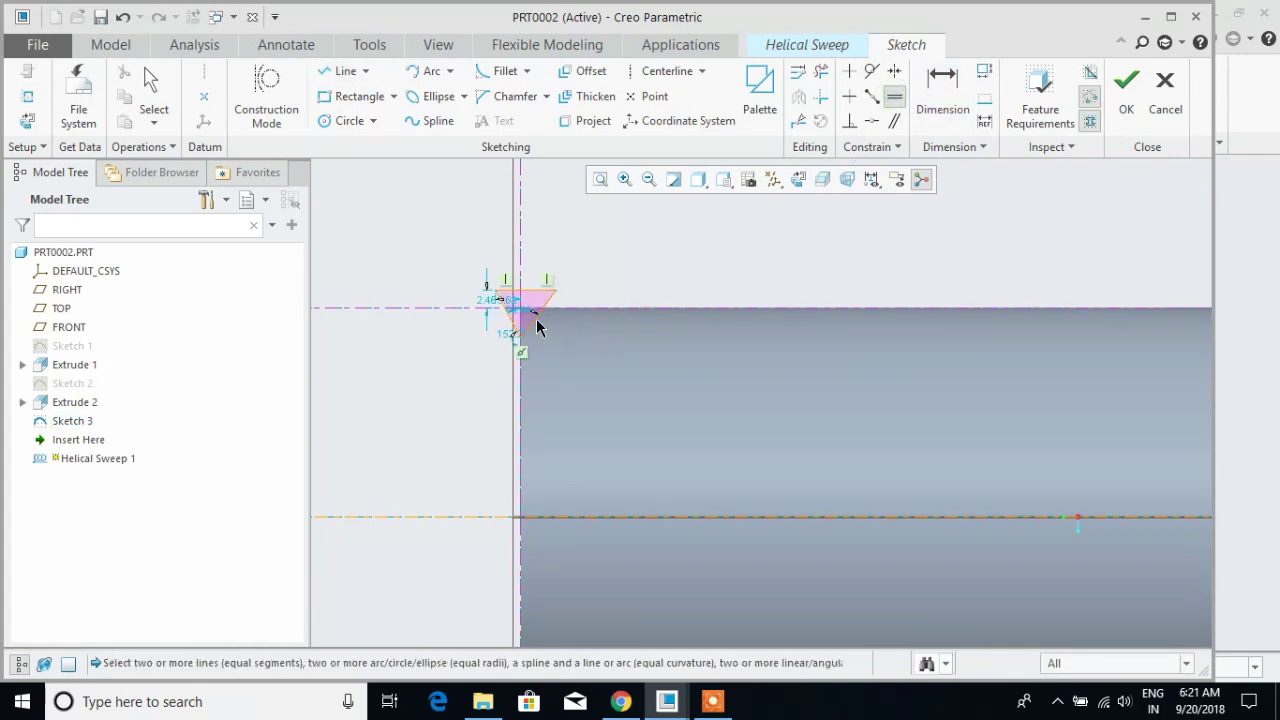
left_click(536, 318)
left_click(500, 316)
left_click(507, 316)
left_click(1126, 90)
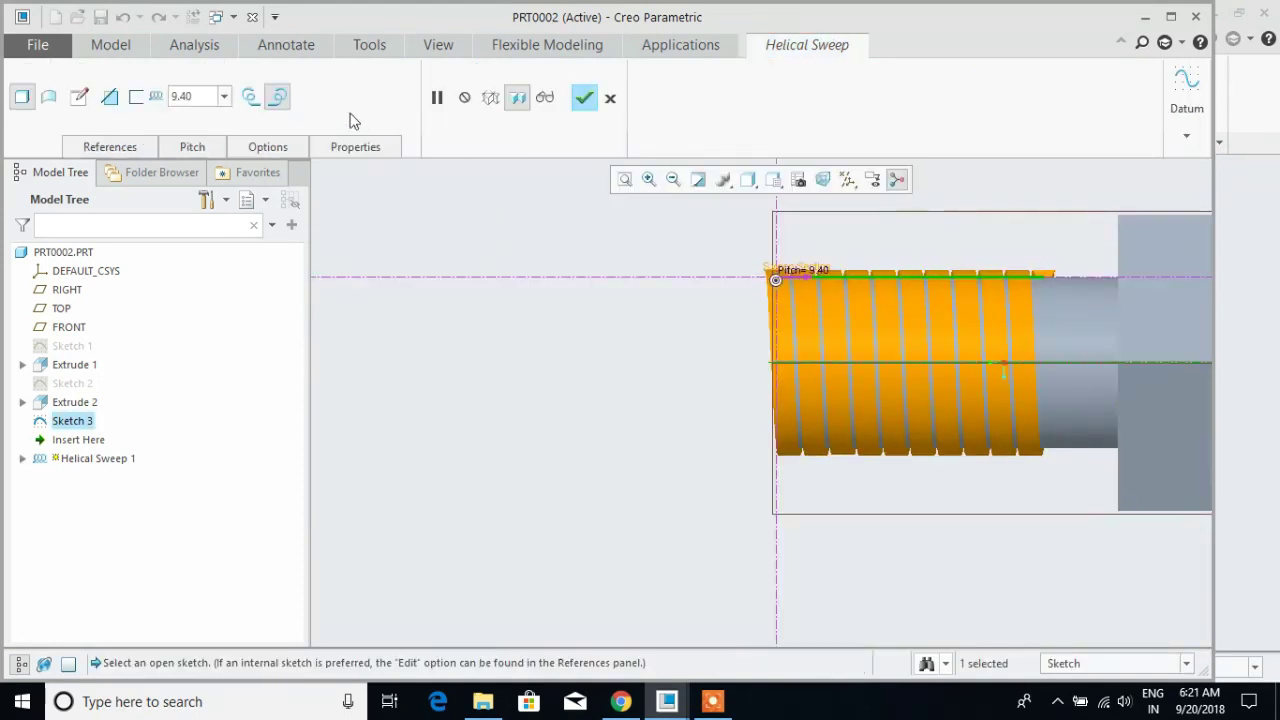
Try pitch values of 5, 6 and 7 for the helical sweep
left_click(212, 97)
type("5")
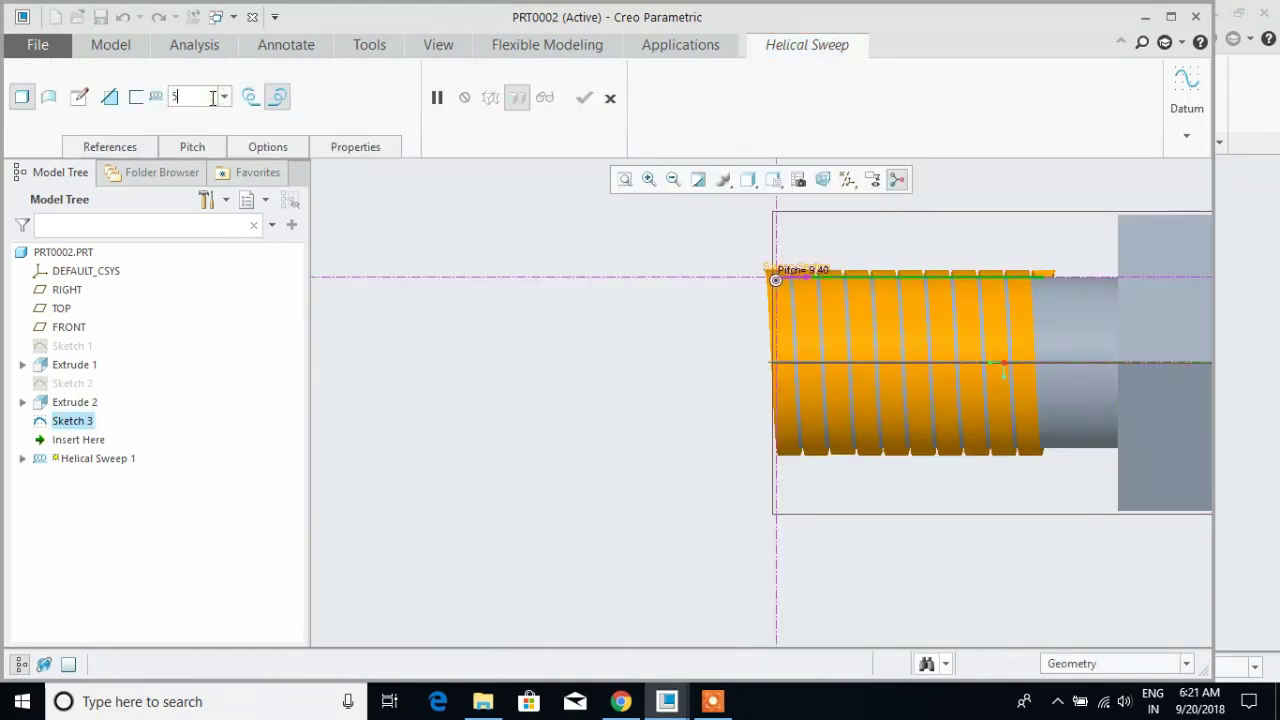
key("Return")
left_click(203, 92)
type("6")
key("Return")
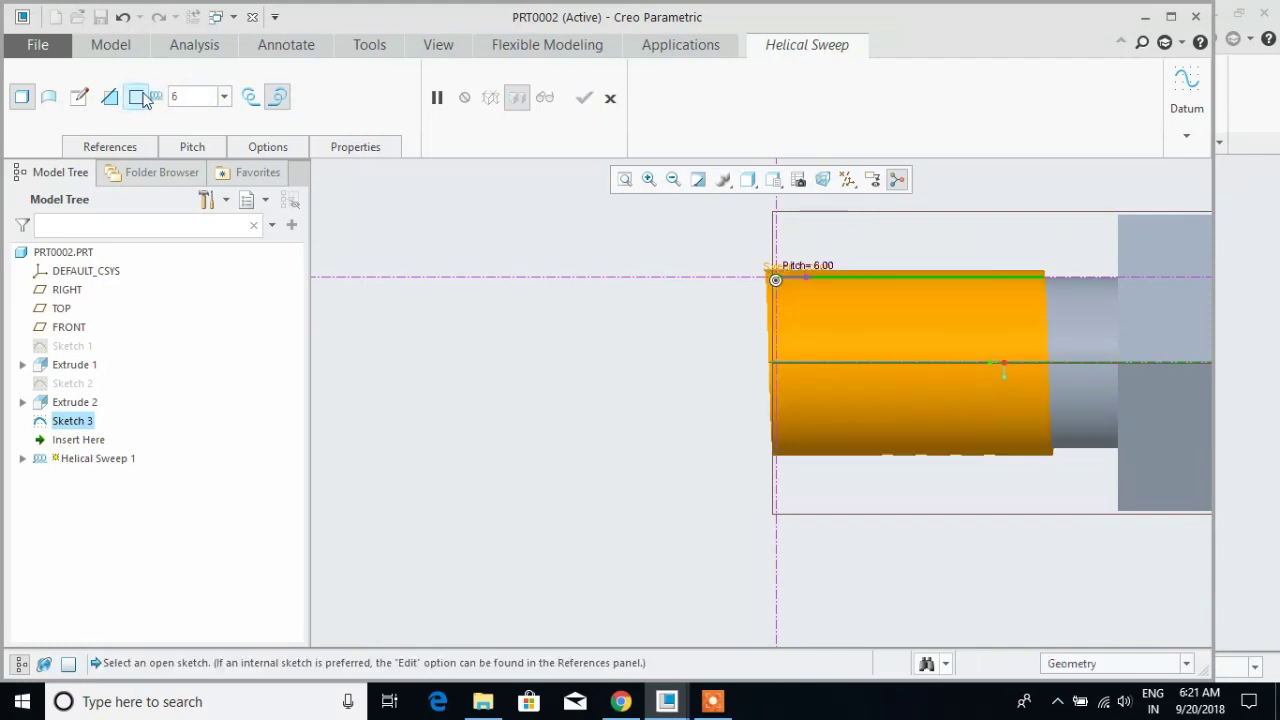
left_click(202, 96)
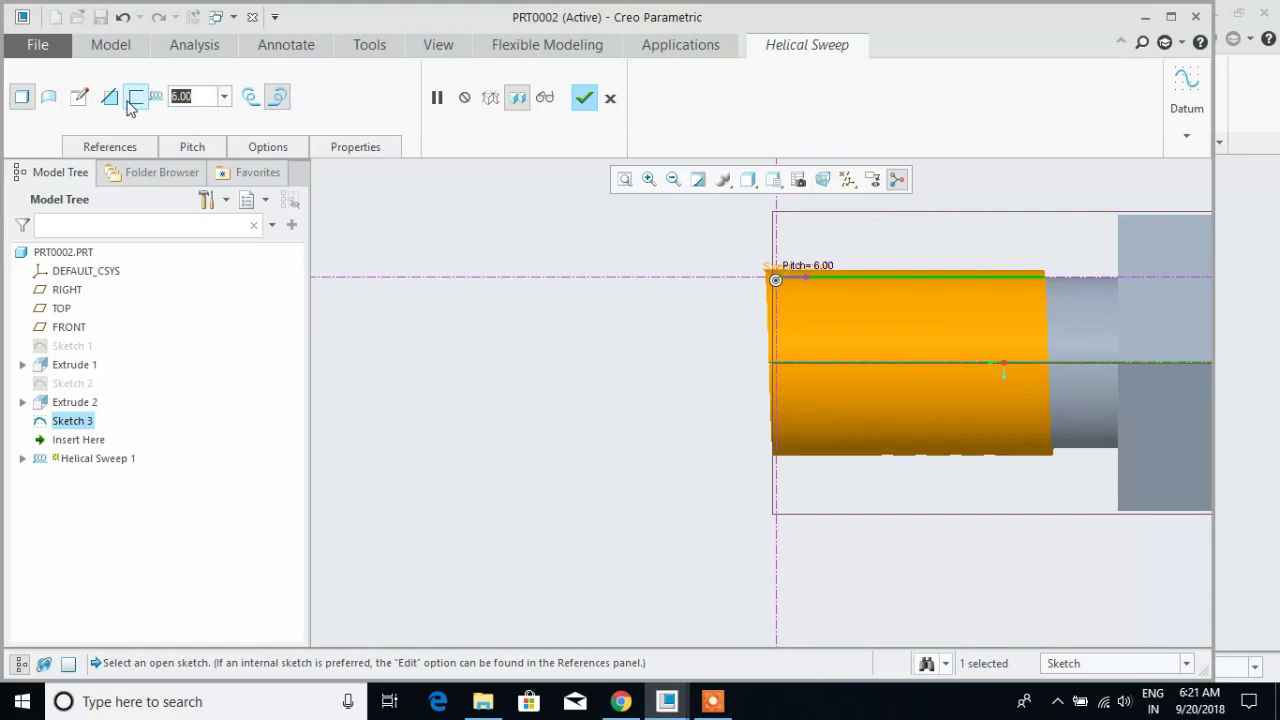
type("7")
key("Return")
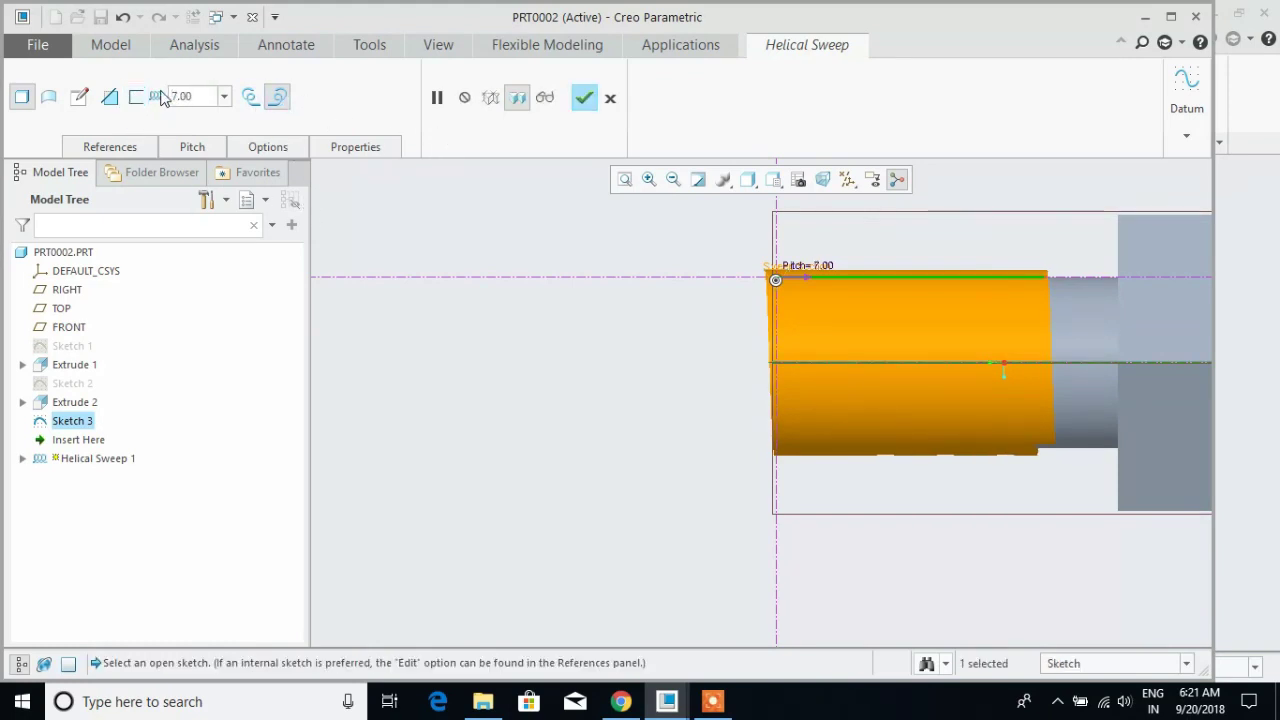
Make the helical sweep remove material, set its pitch to 6 and complete the thread cut
left_click(110, 96)
middle_click_drag(606, 322, 569, 426)
double_click(231, 97)
type("6")
key("Return")
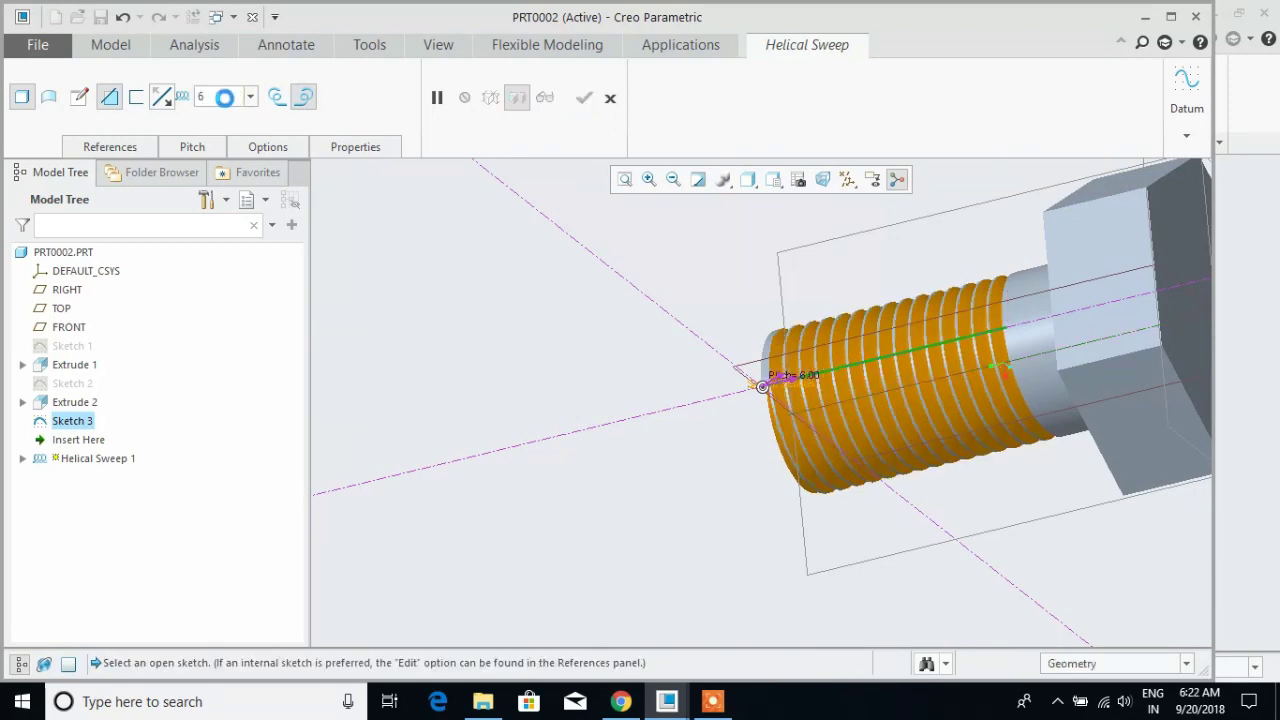
mouse_move(471, 271)
middle_mouse_down()
mouse_move(534, 294)
mouse_move(508, 281)
mouse_move(486, 291)
middle_mouse_up()
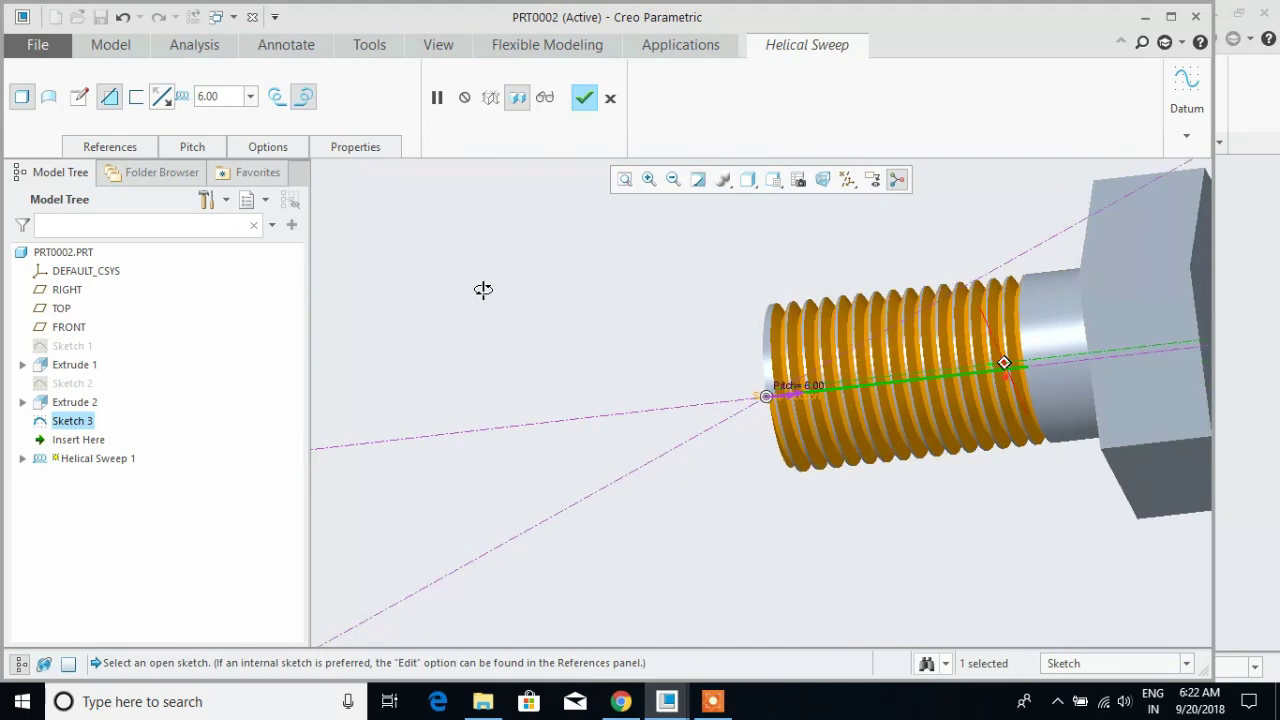
left_click(583, 97)
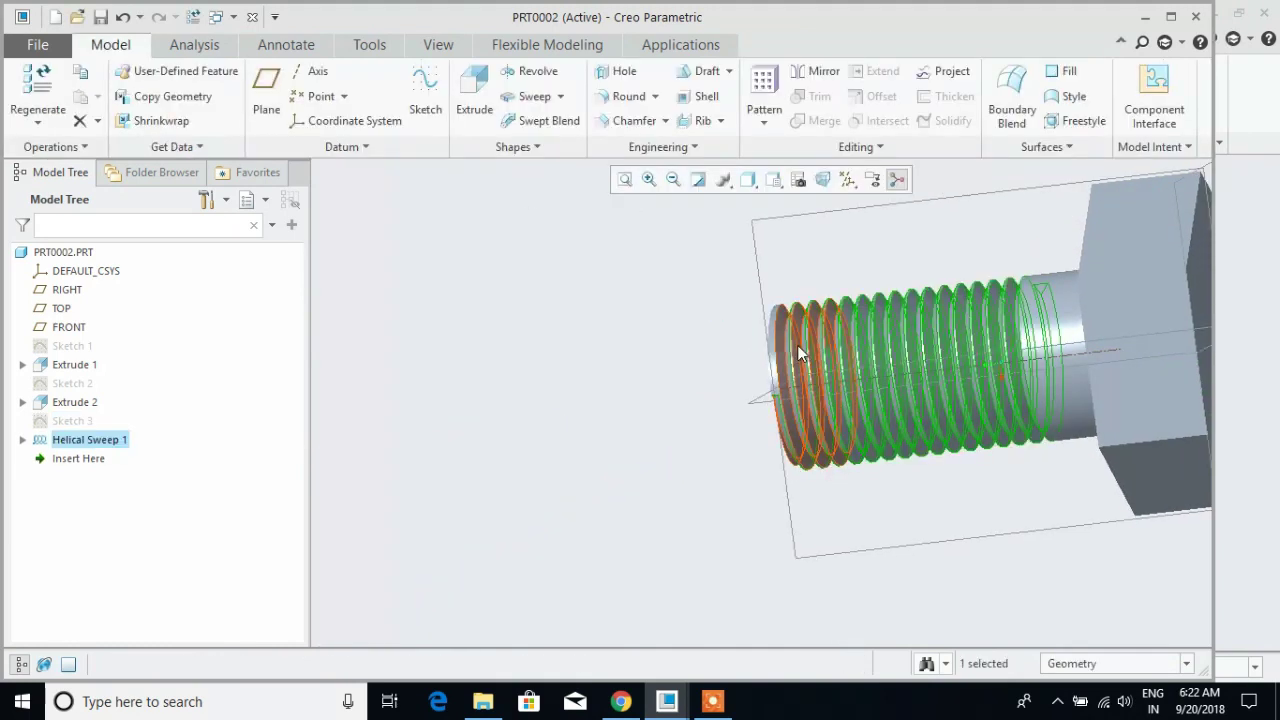
Start a sketch on the FRONT plane, orient it to the sketch view and draw a vertical datum centerline along the bolt's axis
scroll(900, 253, "down", 3)
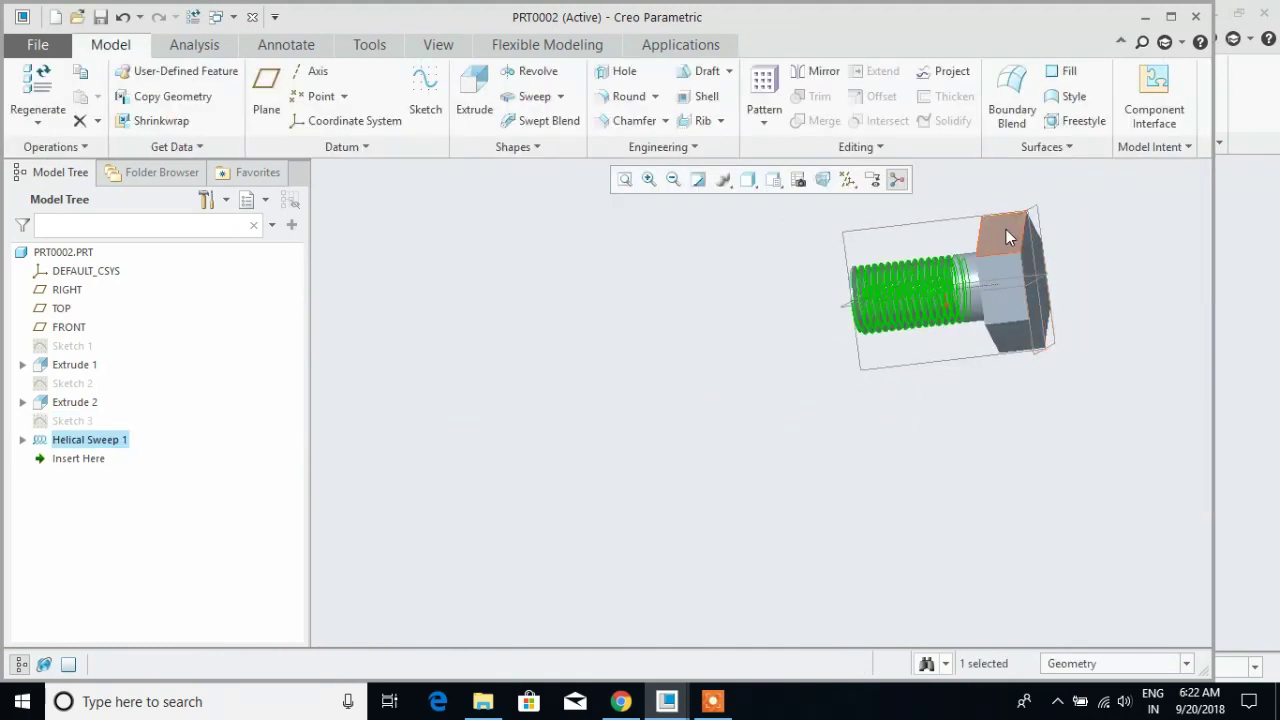
left_click(958, 217)
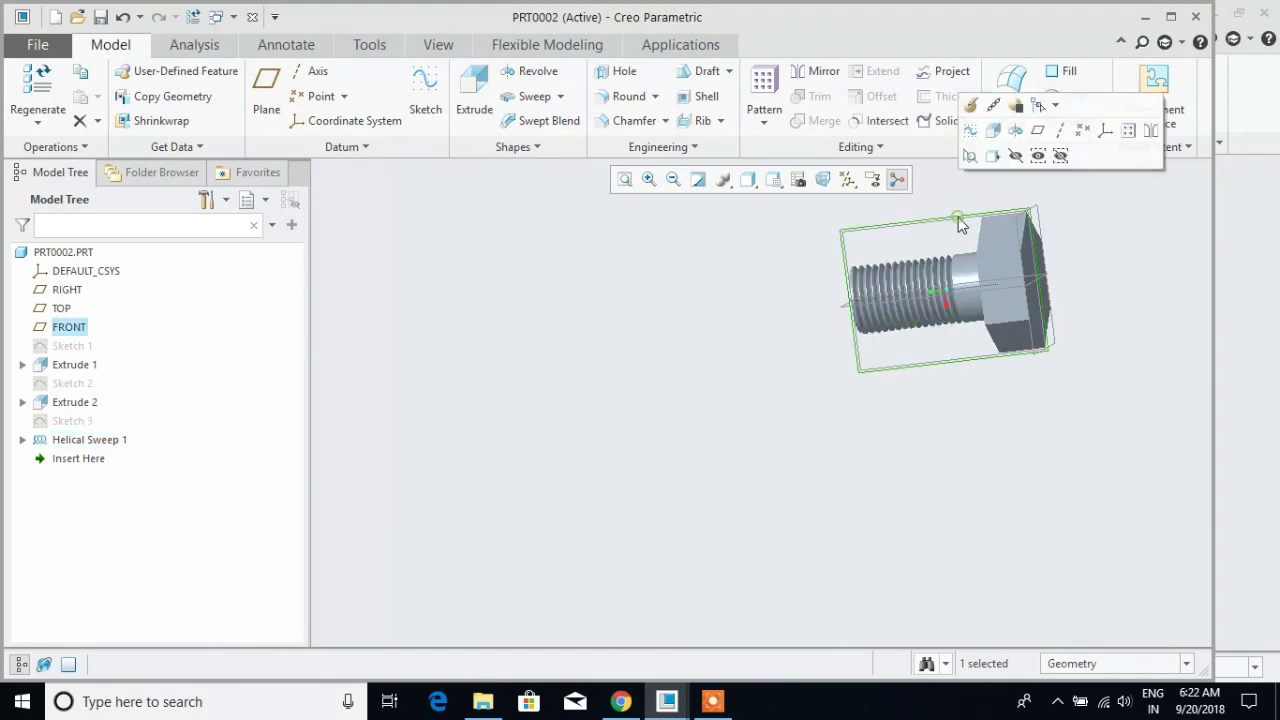
left_click(969, 130)
left_click(797, 180)
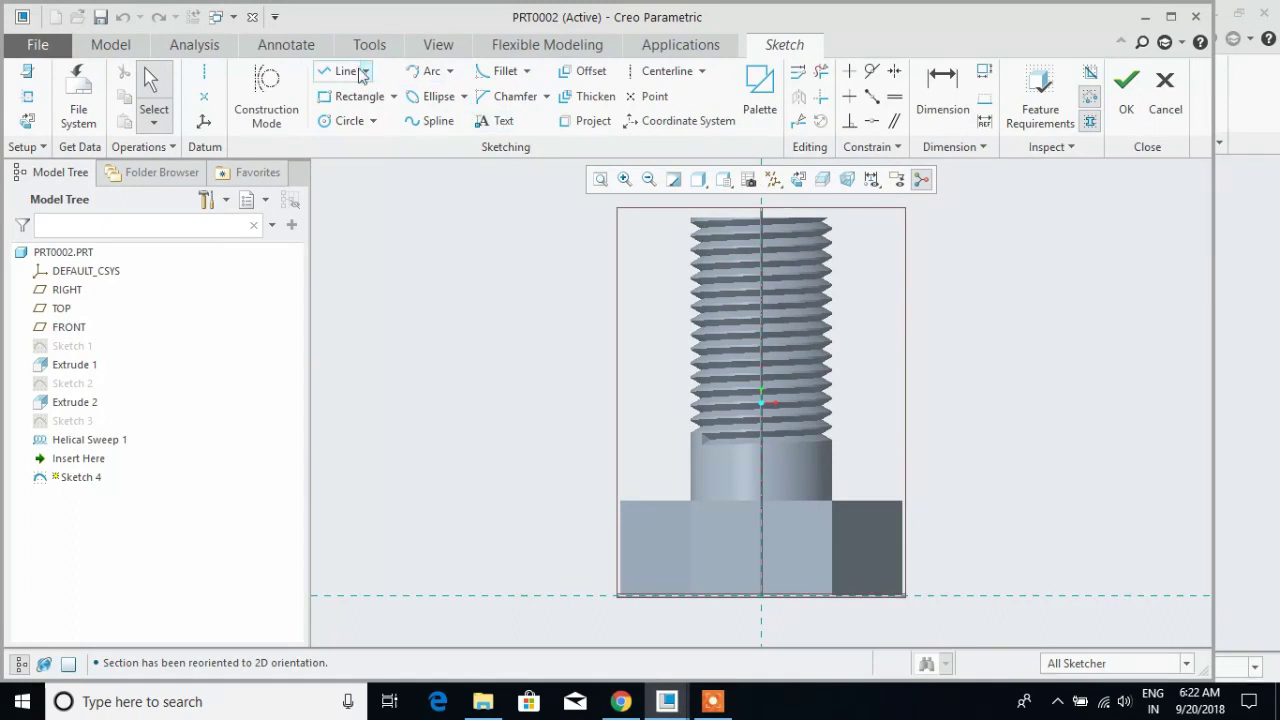
left_click(203, 72)
left_click(762, 215)
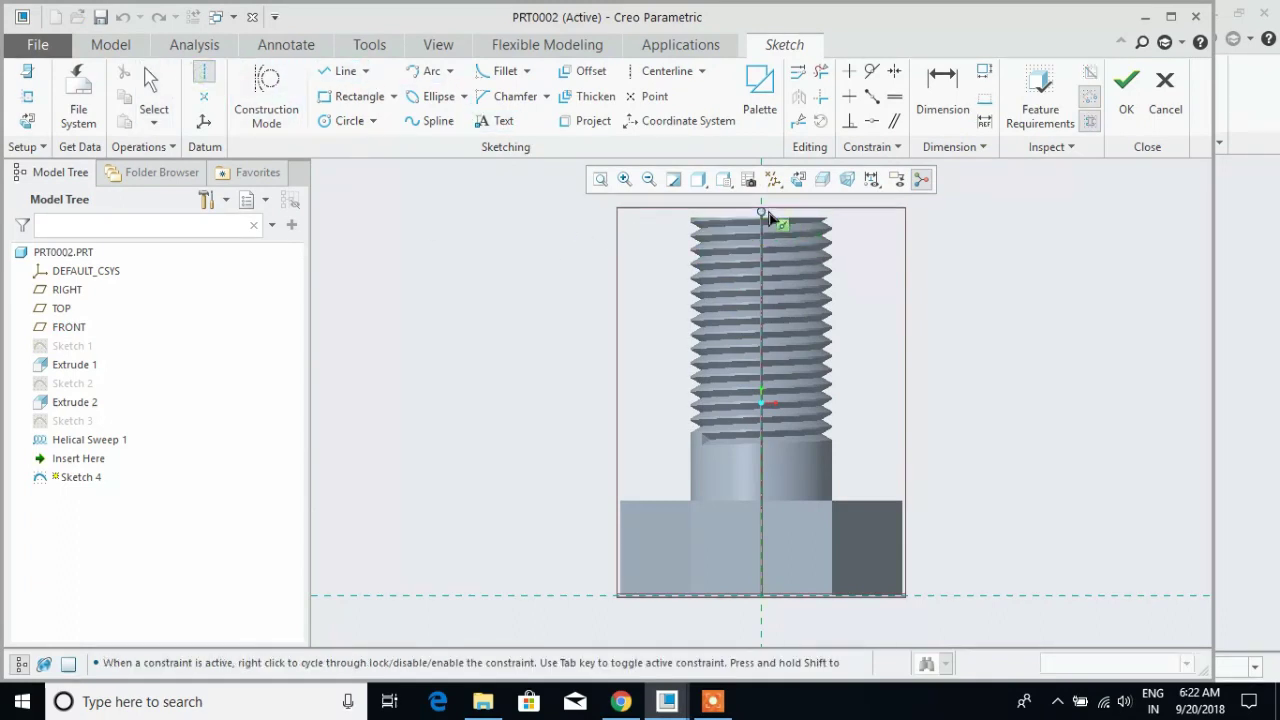
left_click(775, 277)
scroll(1071, 365, "down", 2)
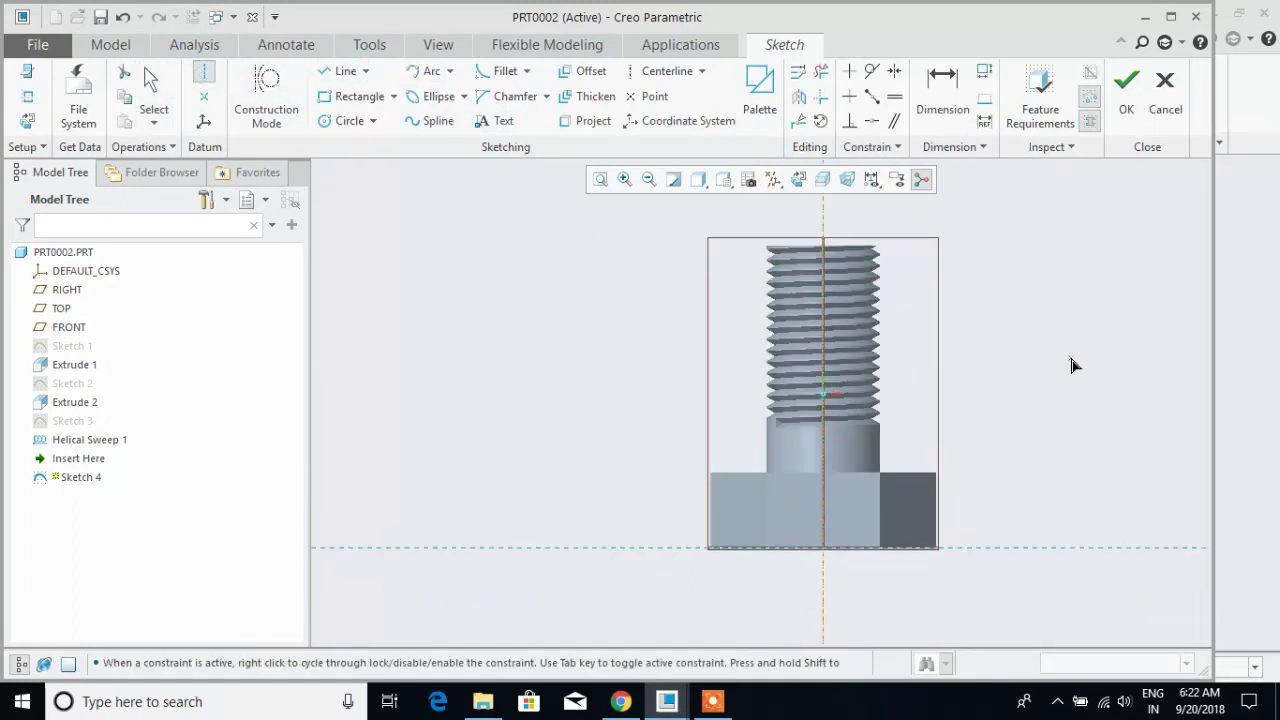
middle_click(1071, 364)
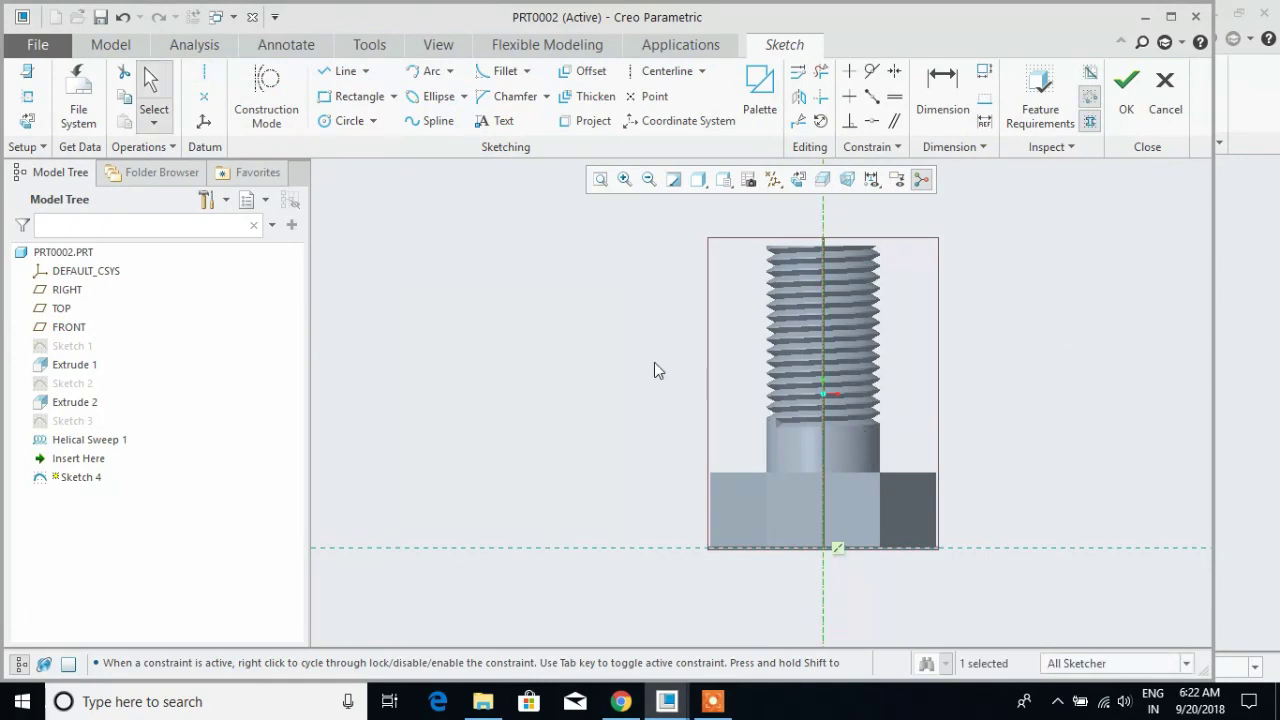
Draw a closed right triangle whose sloping side crosses the outer end corner of the hexagonal head, and finish the sketch
left_click(340, 71)
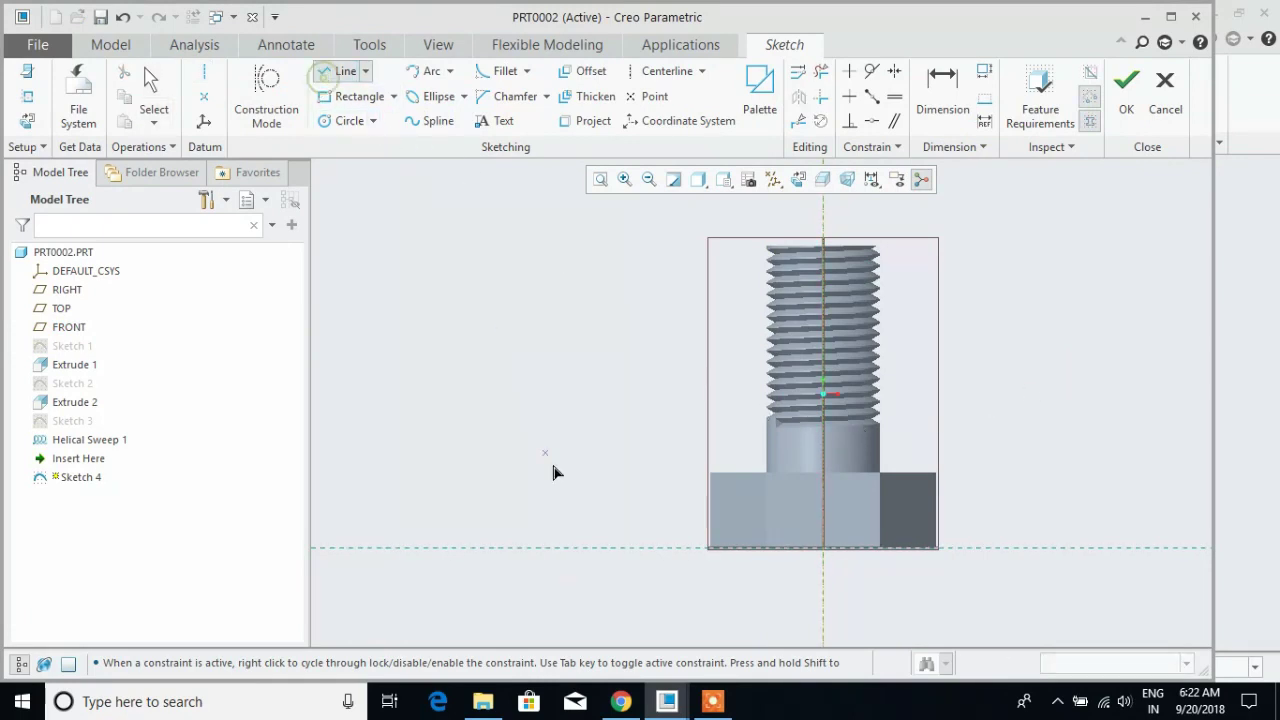
left_click(656, 562)
left_click(656, 516)
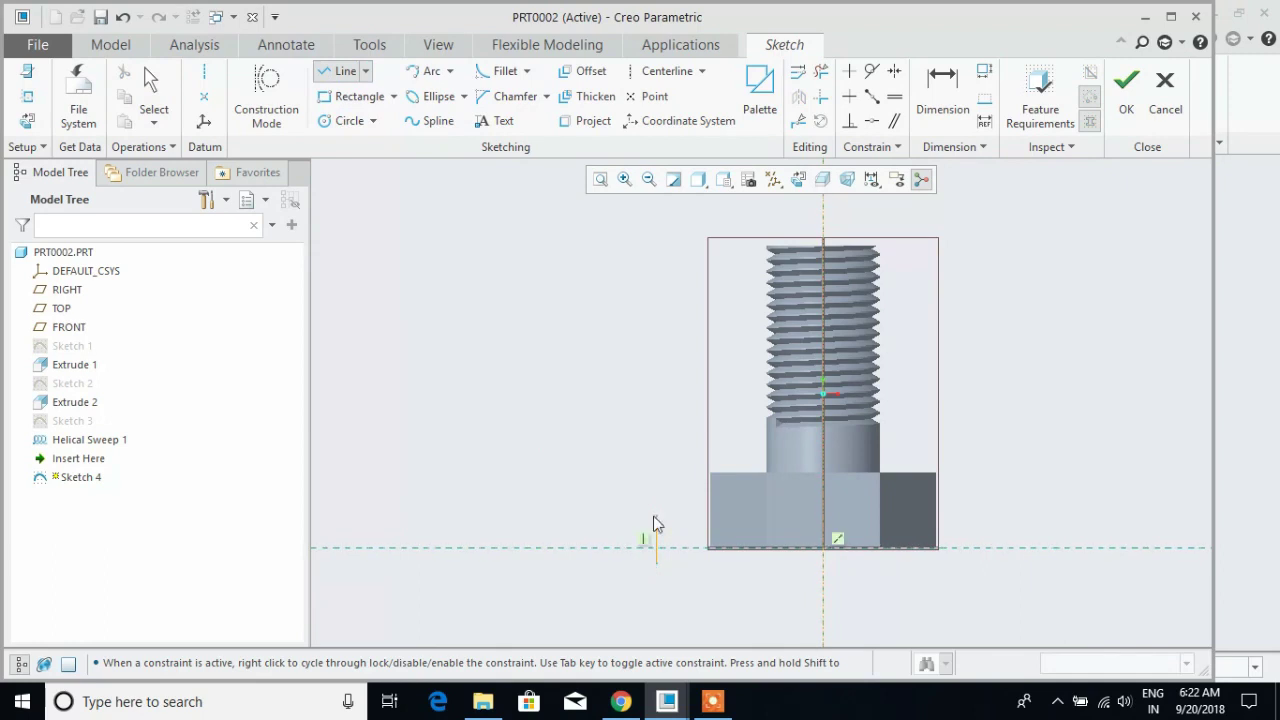
left_click(770, 563)
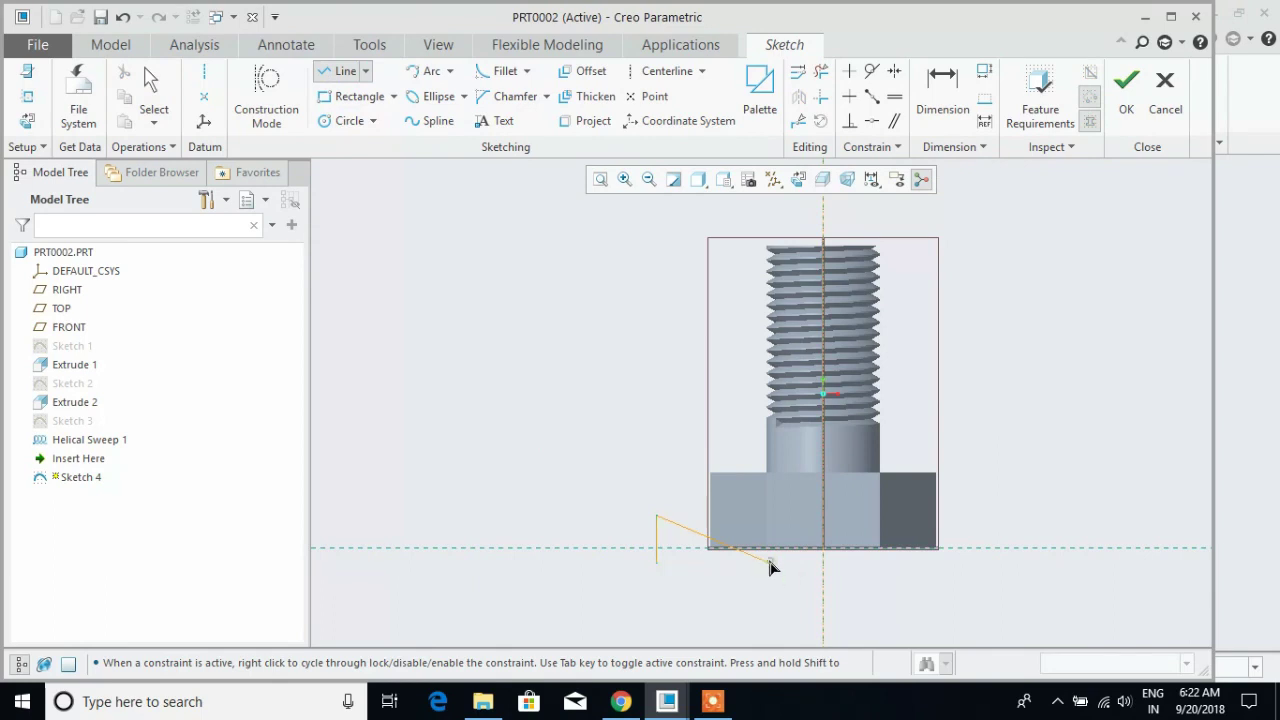
left_click(656, 562)
left_click(656, 516)
left_click(1127, 100)
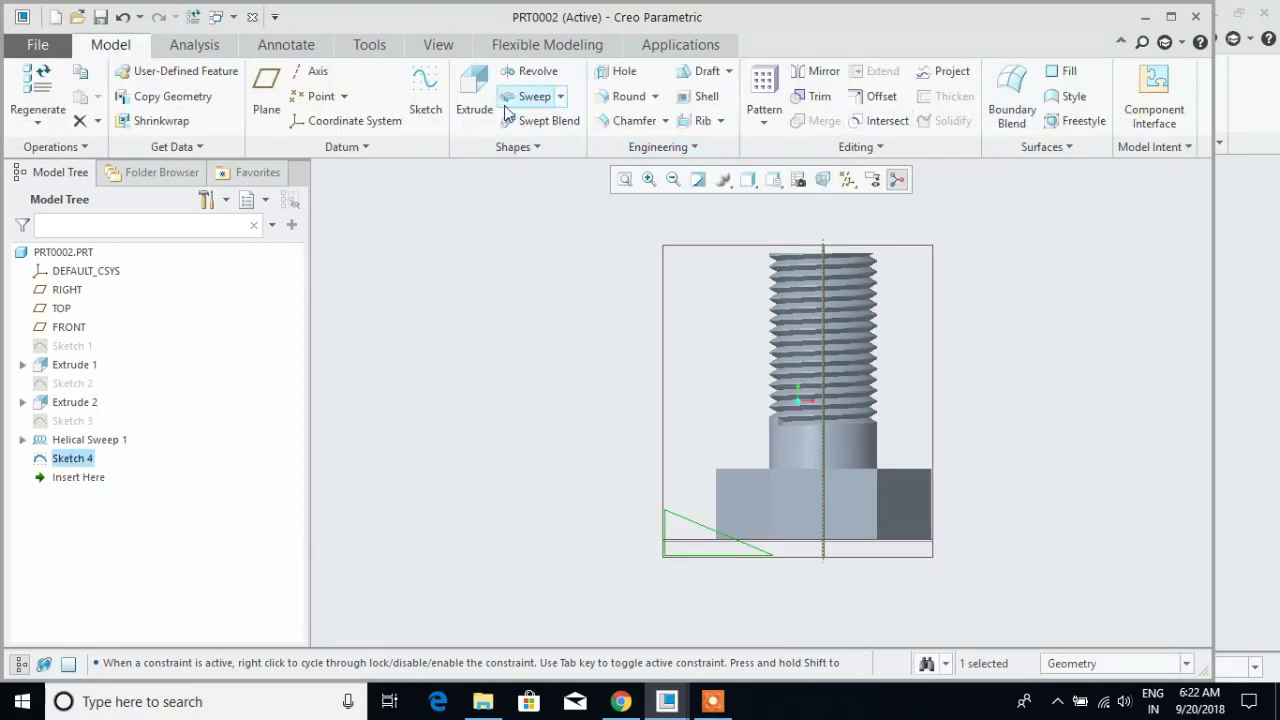
Revolve the triangle 360° about the centerline, removing material to chamfer the corners of the hexagonal head
left_click(524, 71)
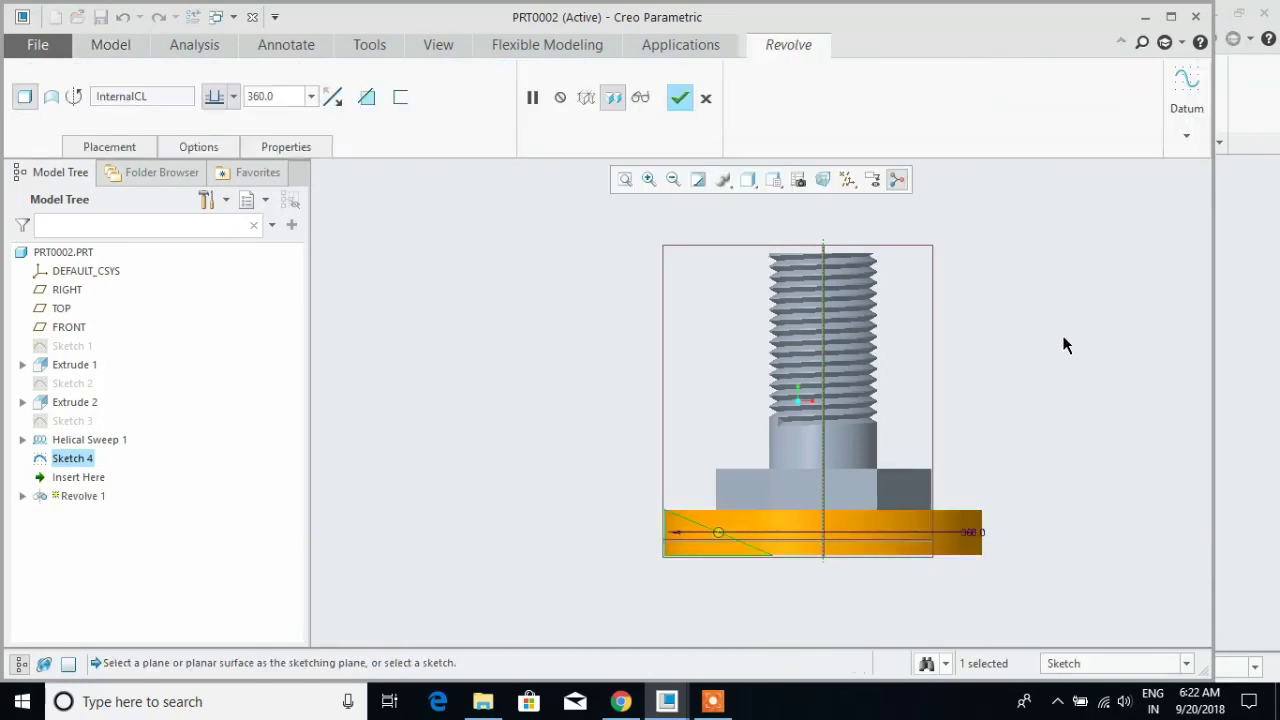
left_click(366, 96)
middle_click_drag(1088, 358, 963, 234)
middle_click_drag(966, 186, 785, 155)
left_click(705, 97)
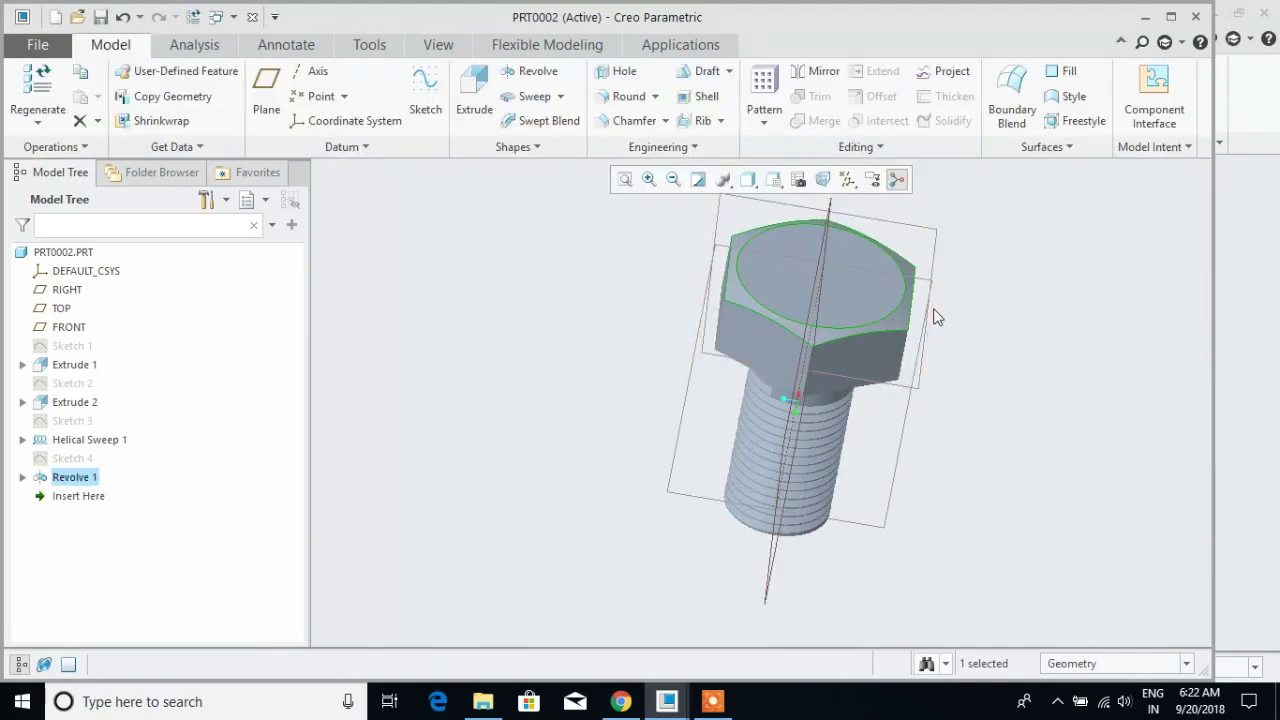
scroll(934, 314, "up", 3)
middle_click_drag(966, 283, 869, 469)
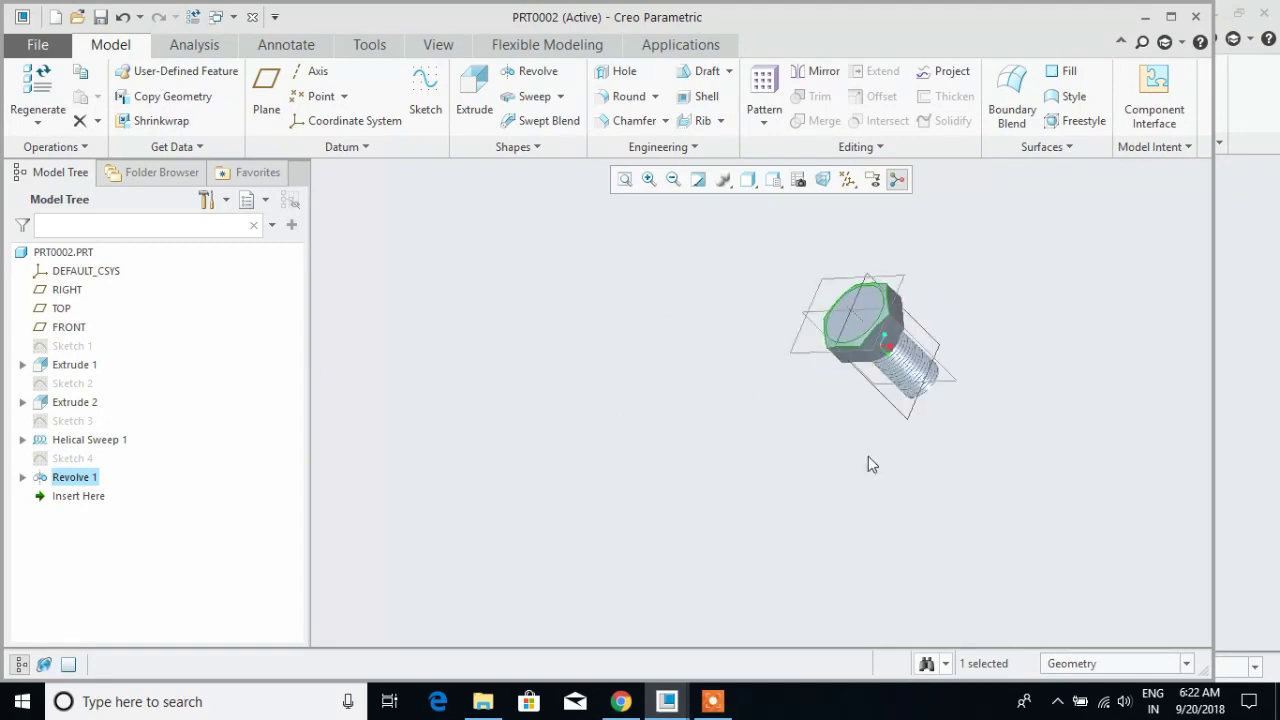
scroll(900, 360, "down", 4)
scroll(917, 345, "up", 3)
middle_click_drag(983, 258, 1037, 420)
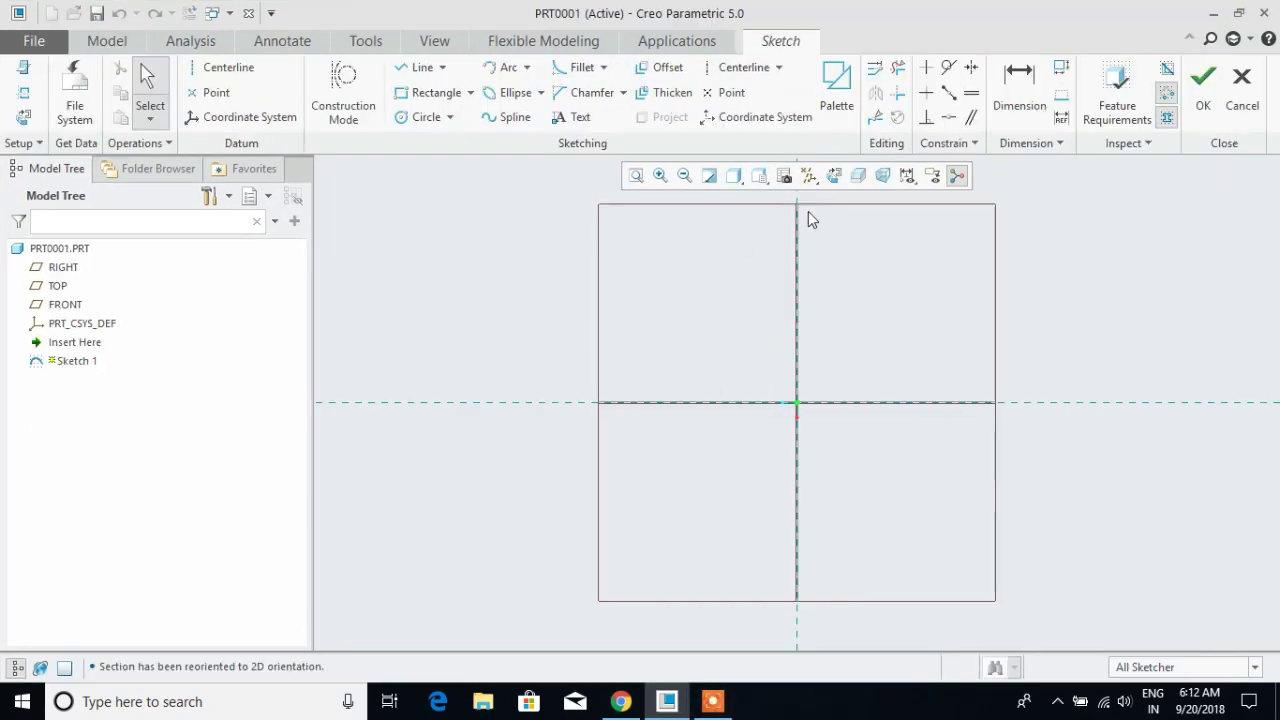
In the PRT0001 sketch, insert a 6-sided hexagon from the sketcher palette and centre it on the origin
left_click(836, 88)
scroll(1152, 566, "down", 1)
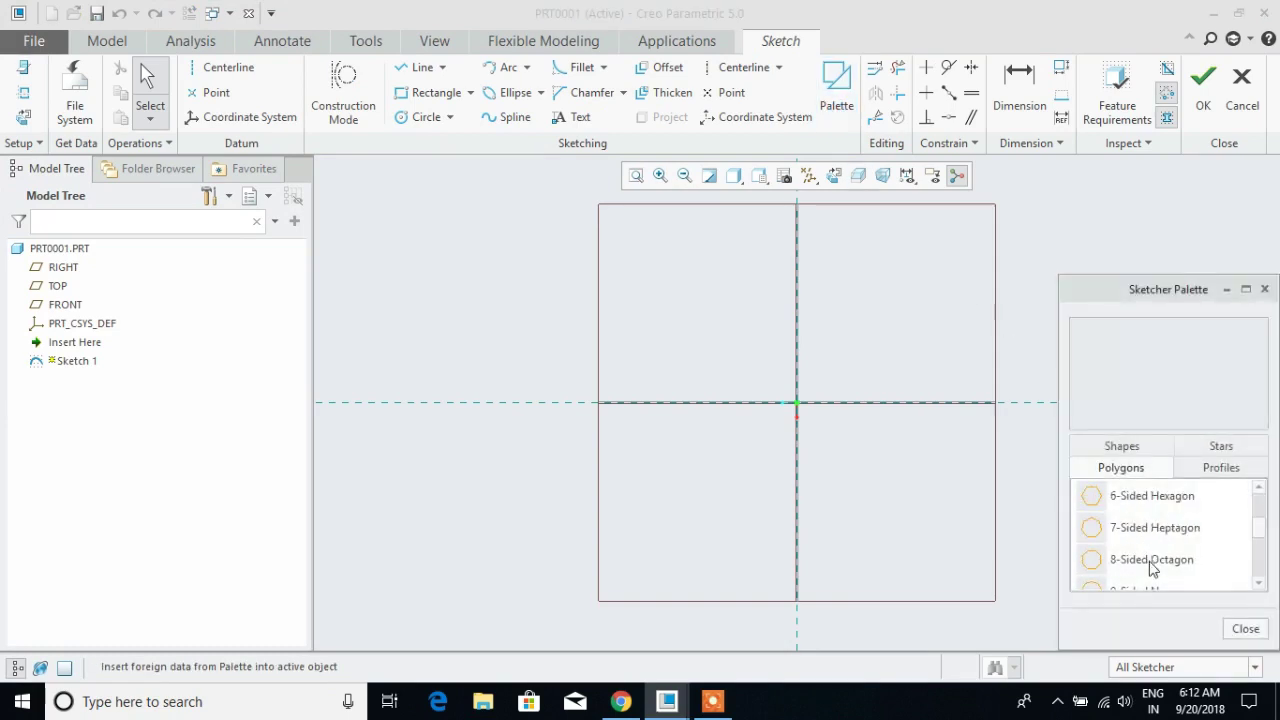
double_click(1124, 500)
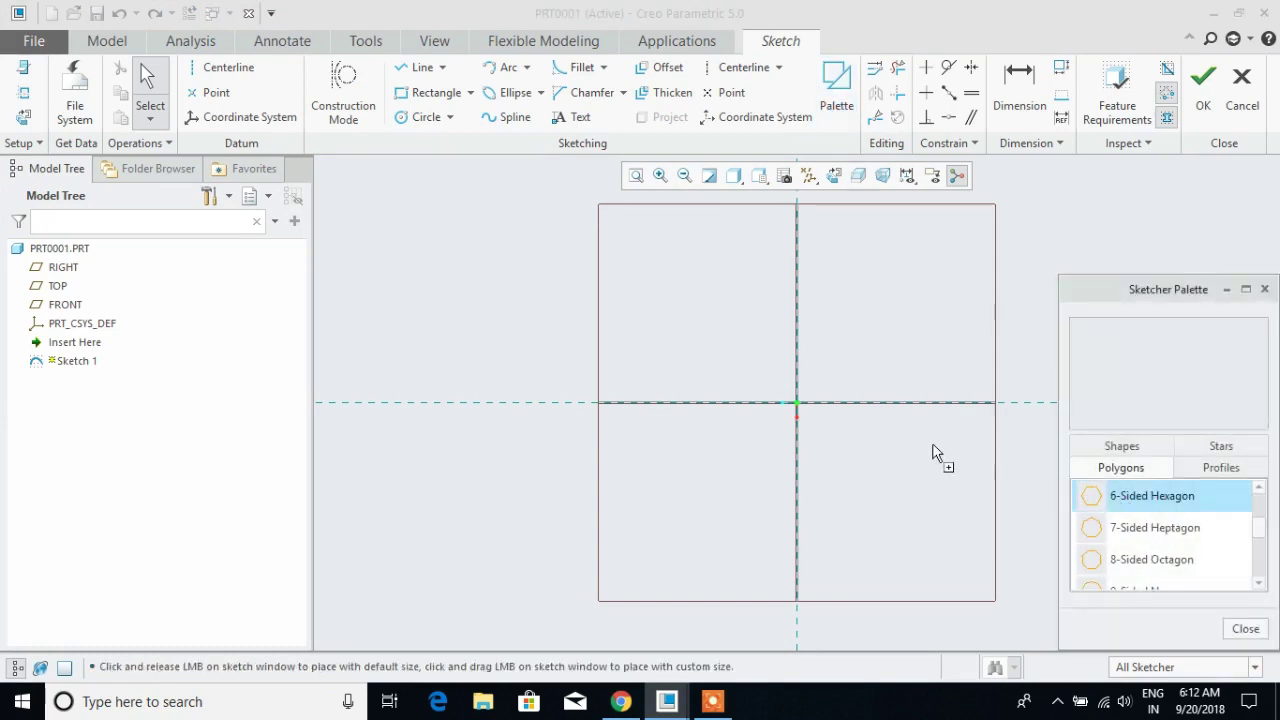
left_click(799, 406)
scroll(806, 417, "up", 10)
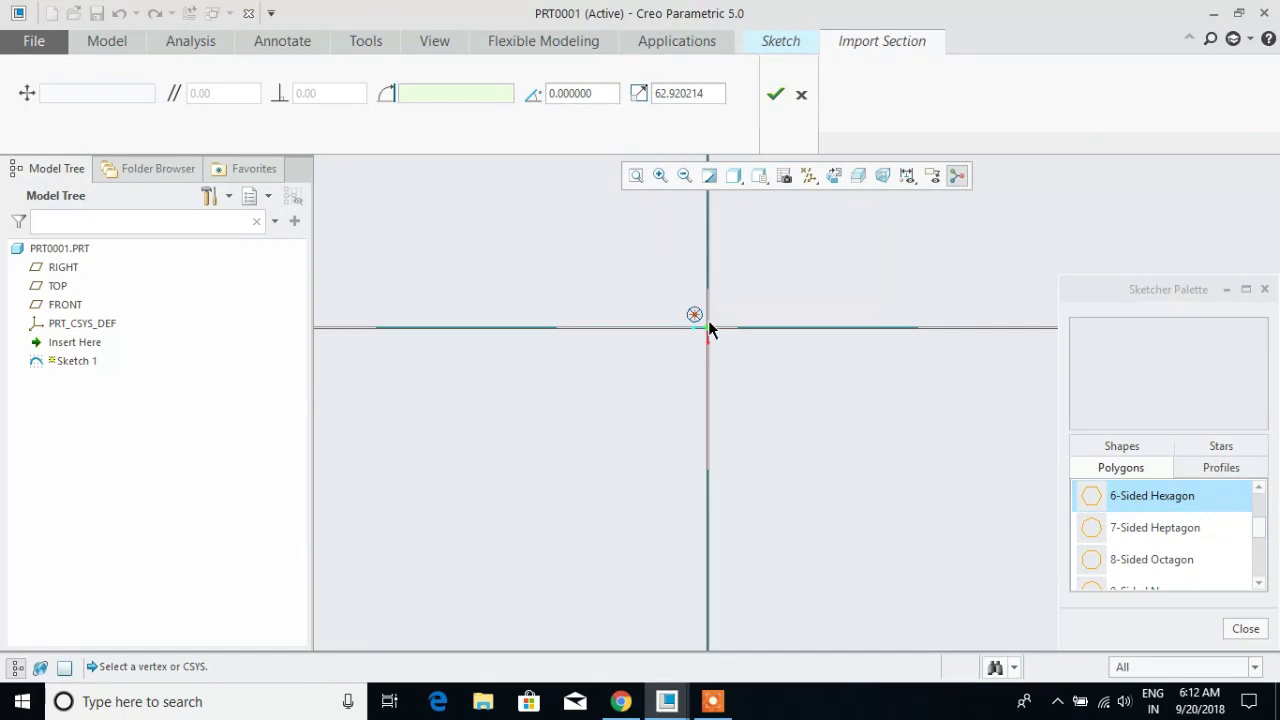
left_click_drag(695, 316, 709, 331)
scroll(777, 351, "up", 3)
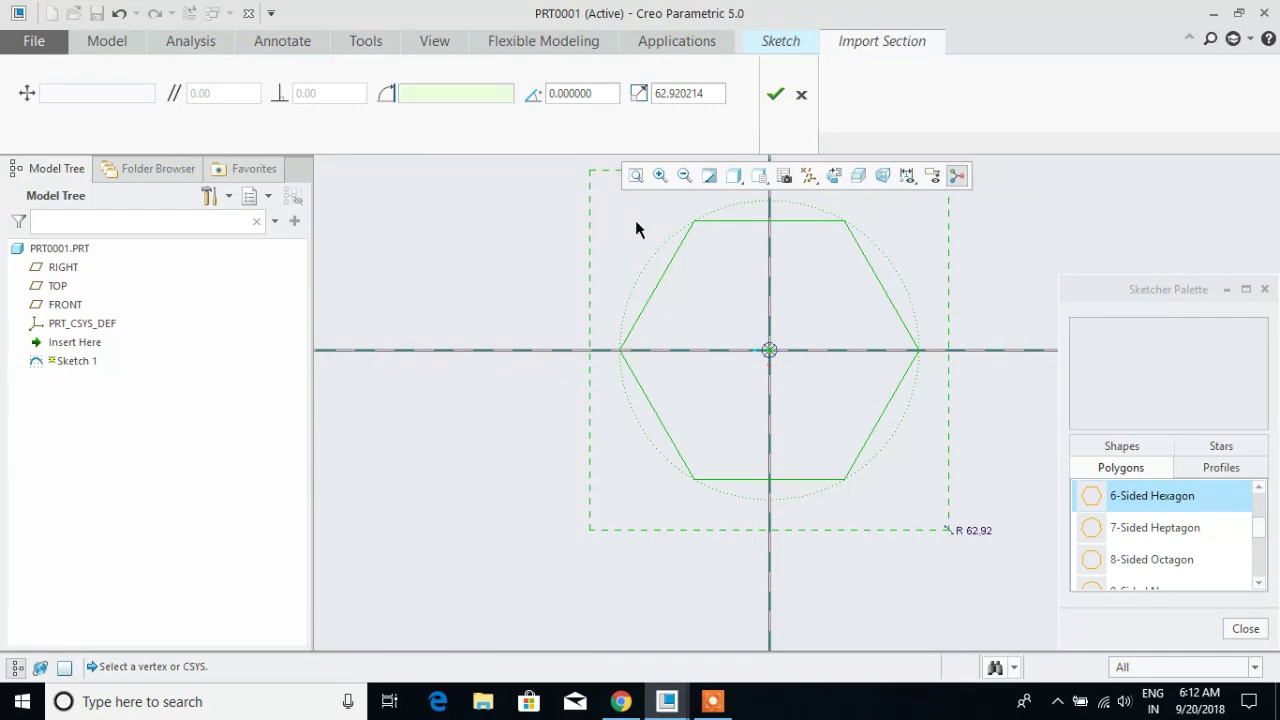
Set the hexagon's scaling factor to 65 and accept the imported section
left_click_drag(712, 93, 601, 93)
type("65")
key("Return")
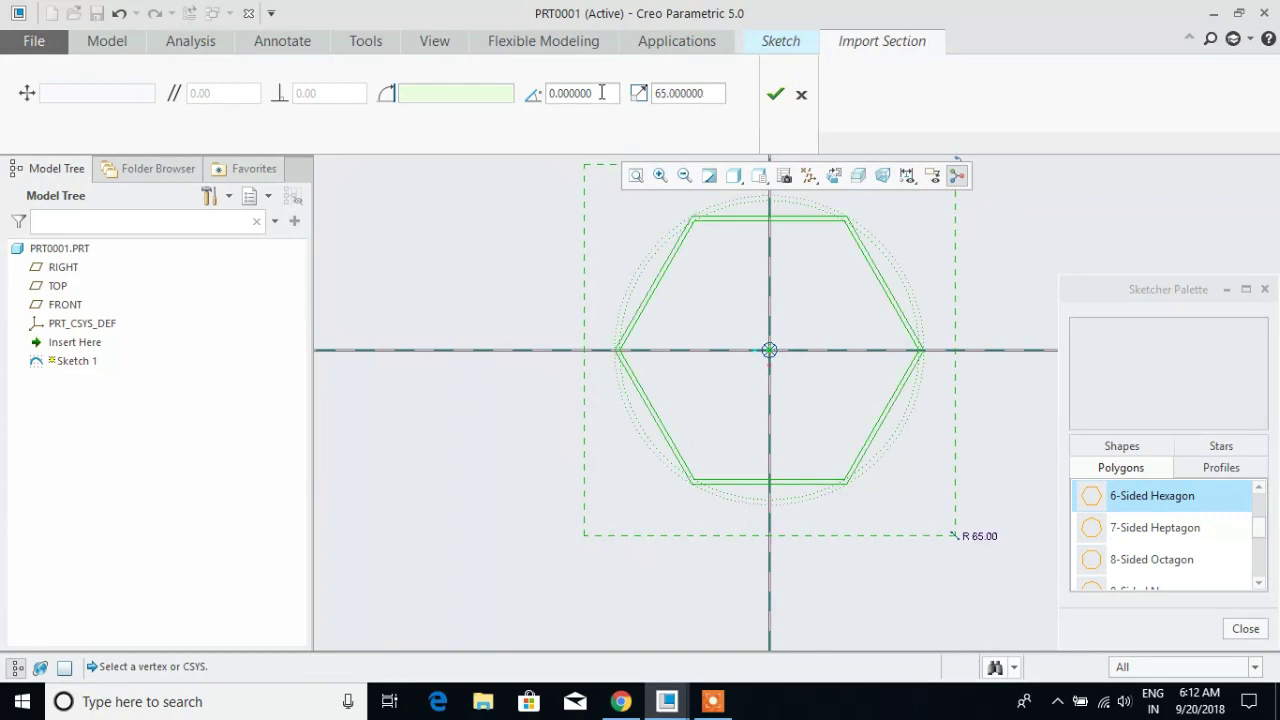
left_click(775, 94)
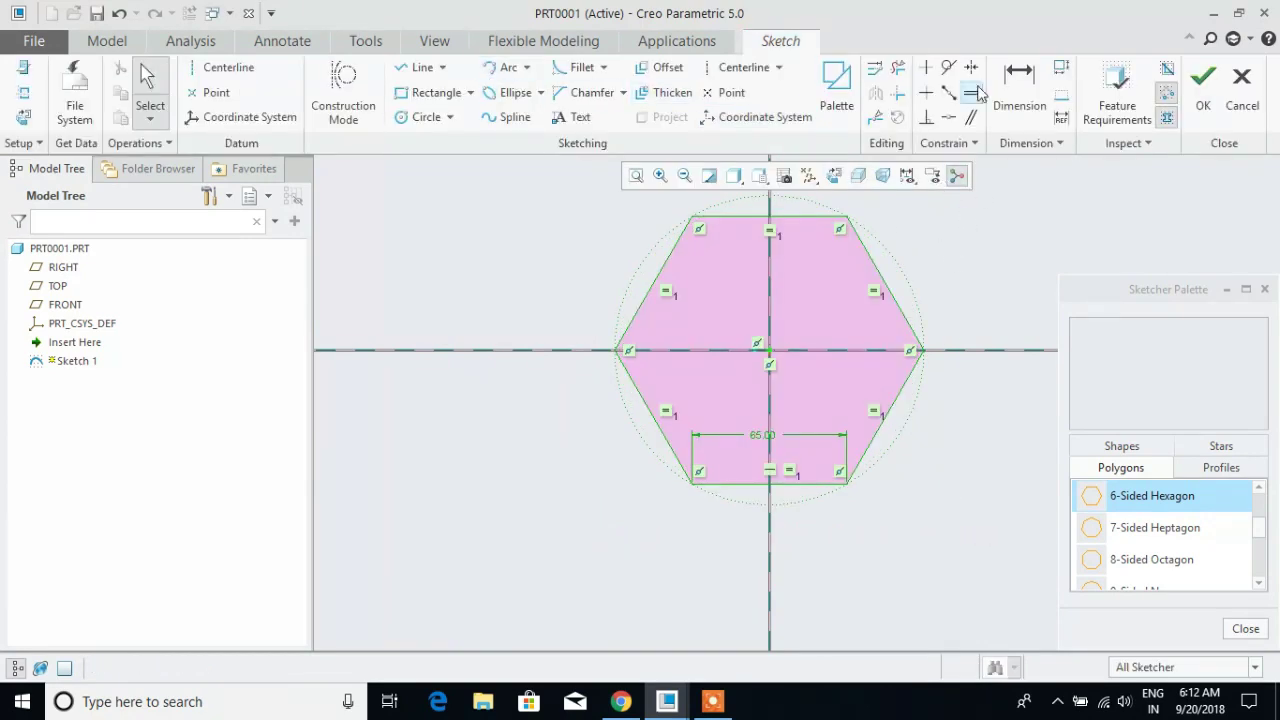
Finish the hexagon sketch and try extruding it
left_click(1203, 88)
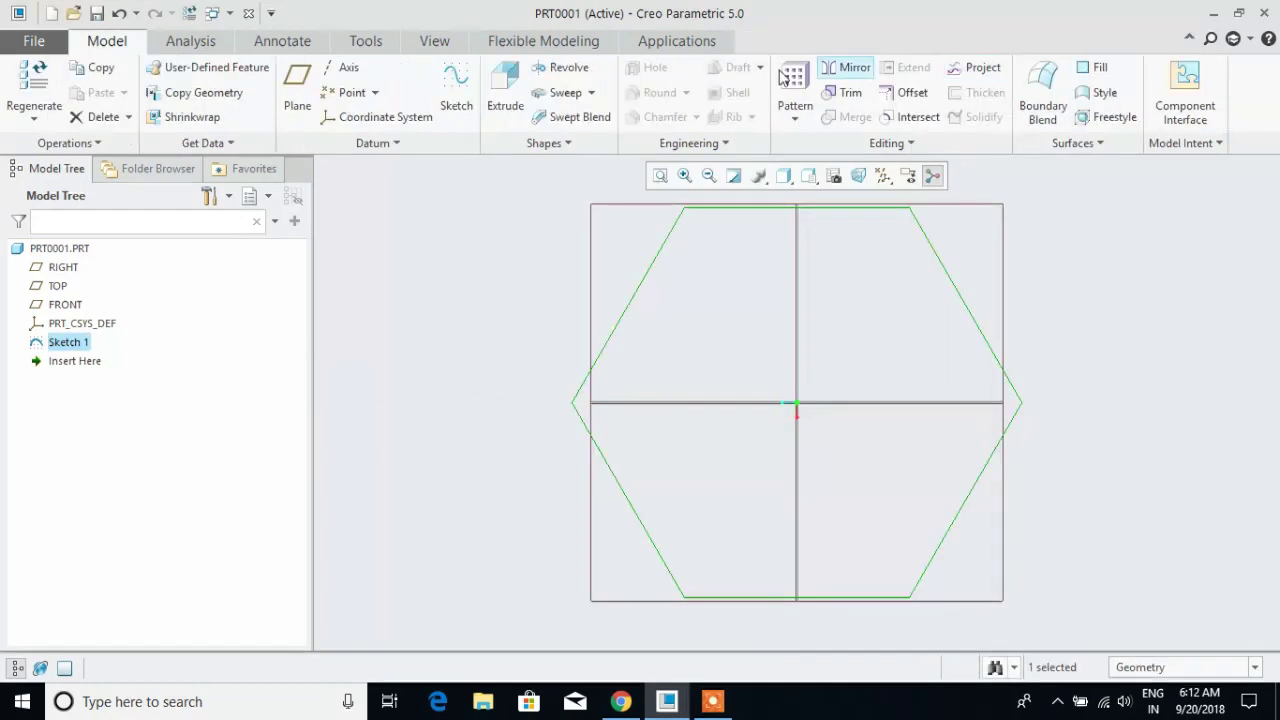
left_click(507, 85)
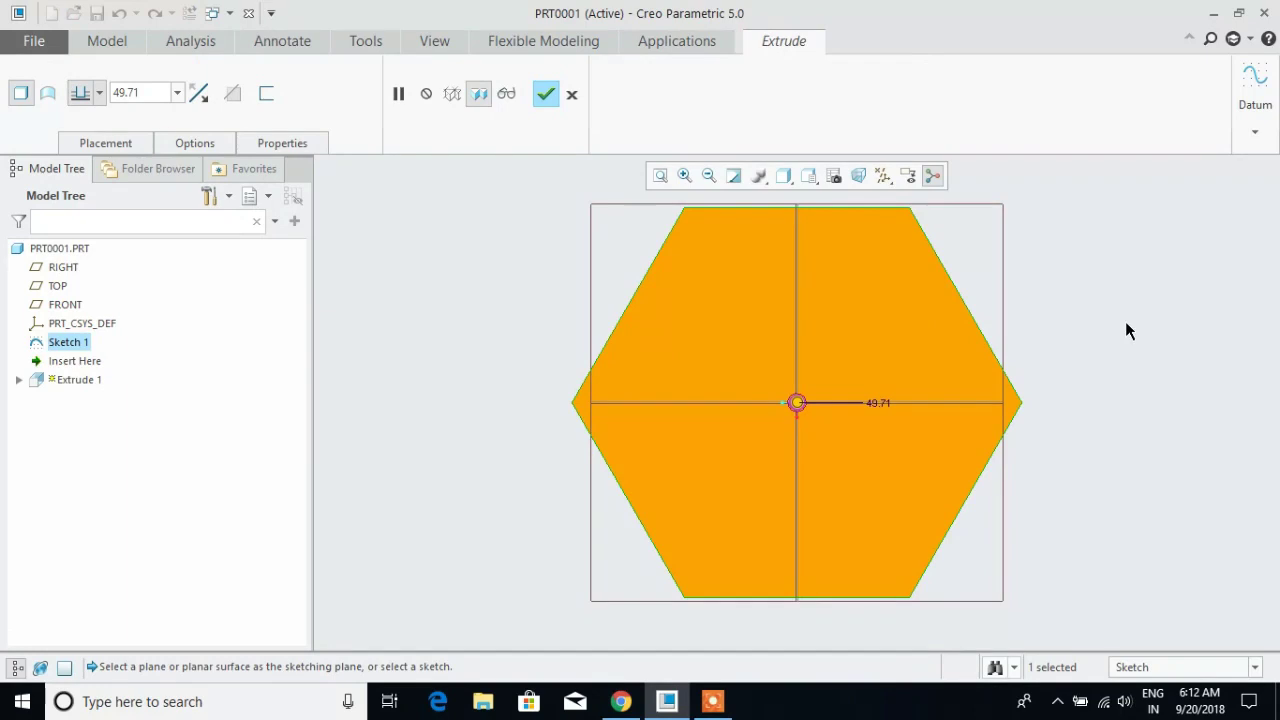
left_click(572, 94)
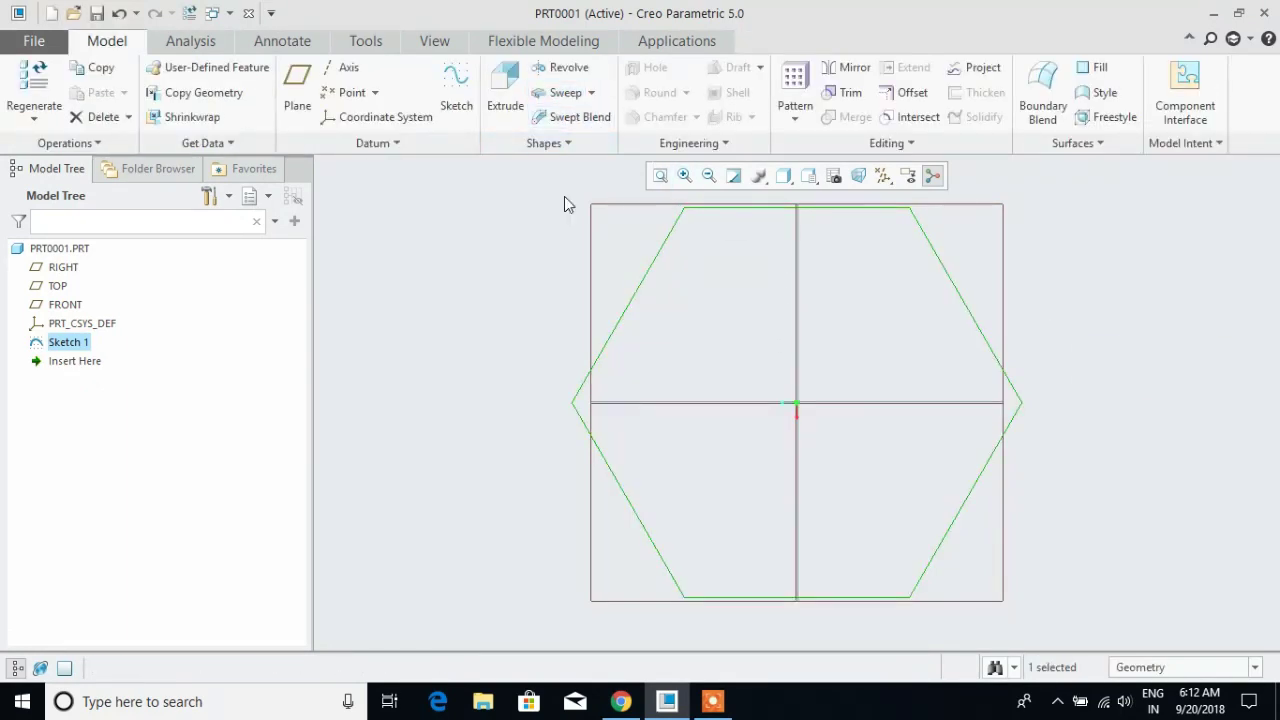
Edit the hexagon sketch to add a circle of diameter 60 centred on the origin, and finish the sketch
right_click(79, 345)
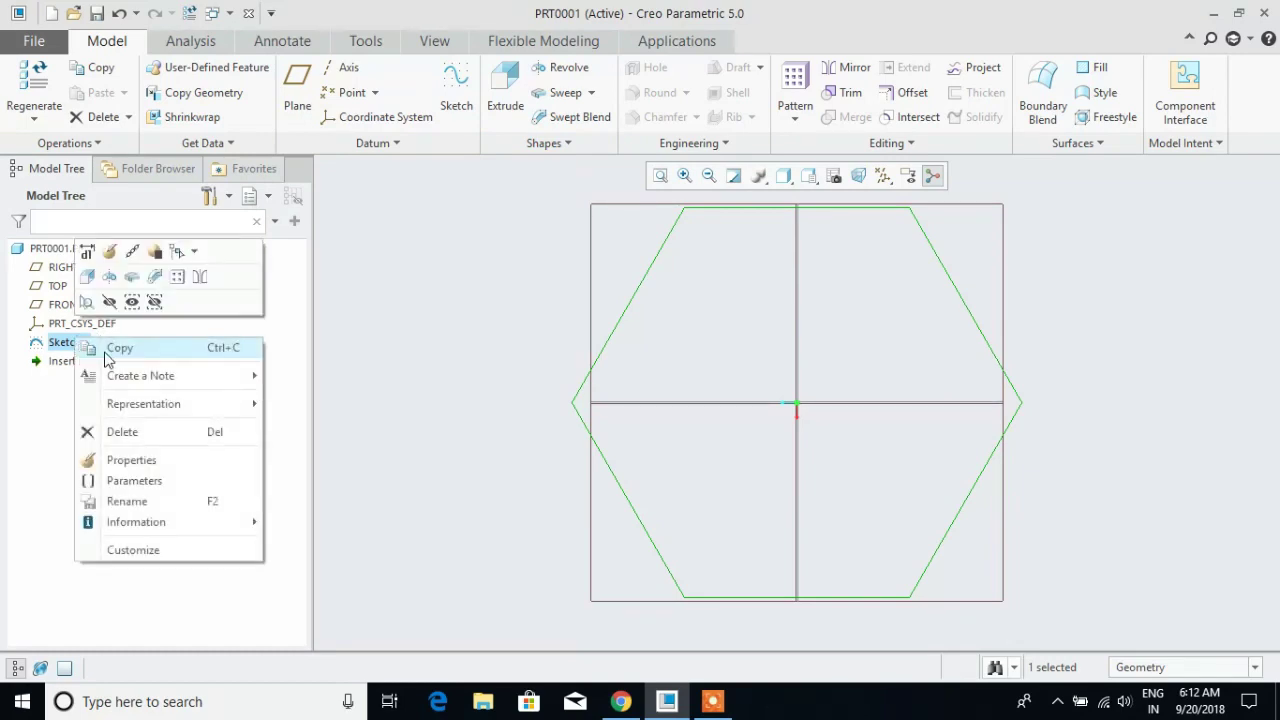
left_click(106, 251)
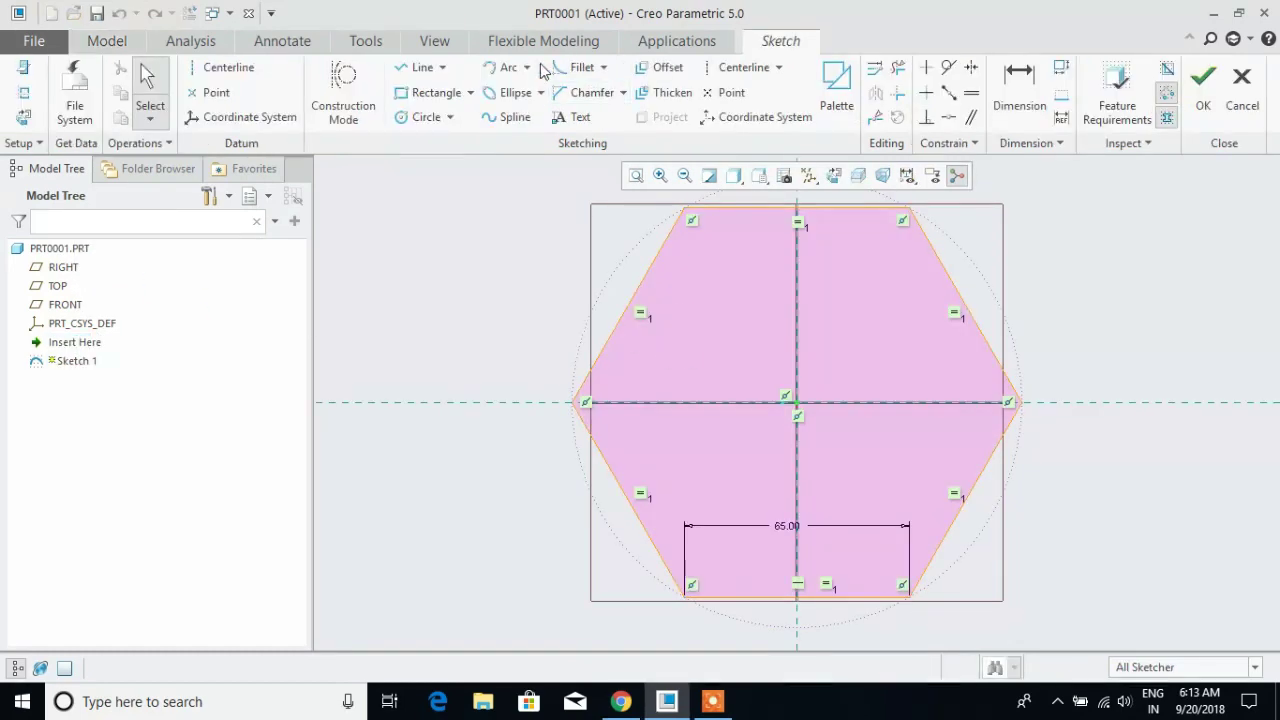
left_click(425, 118)
left_click(796, 404)
left_click(884, 456)
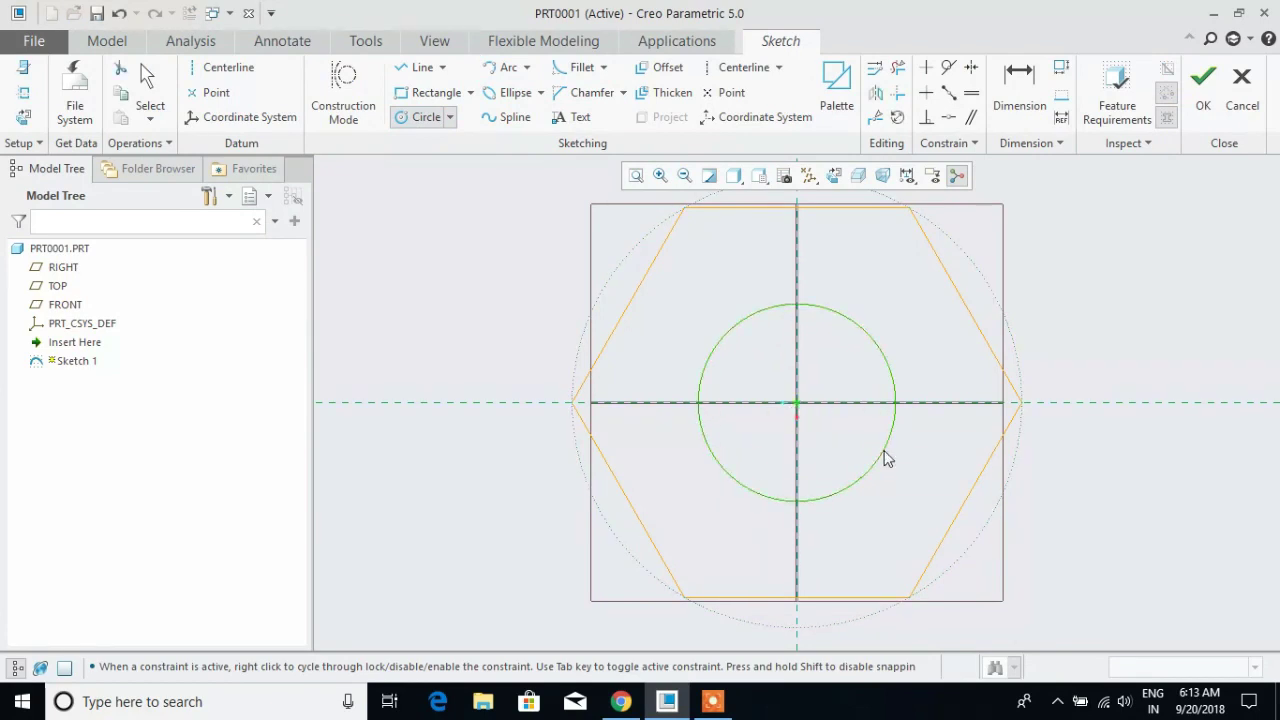
middle_click(724, 357)
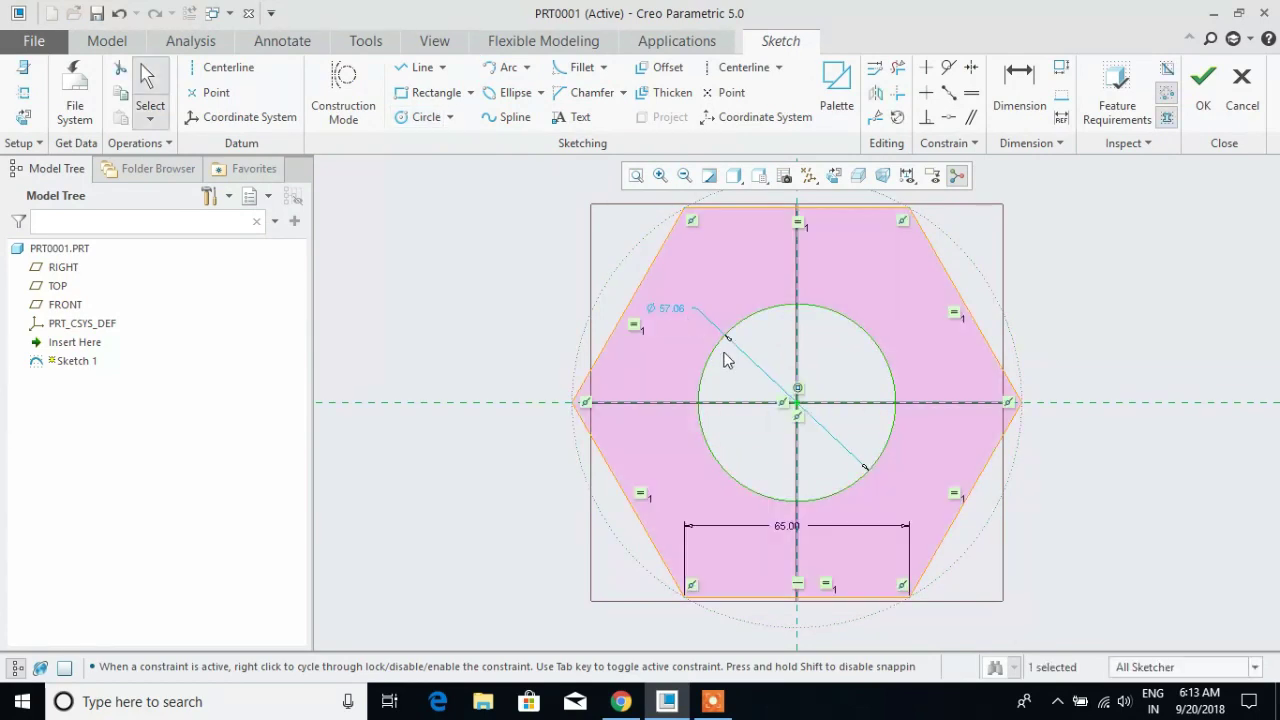
double_click(680, 309)
type("60")
key("Return")
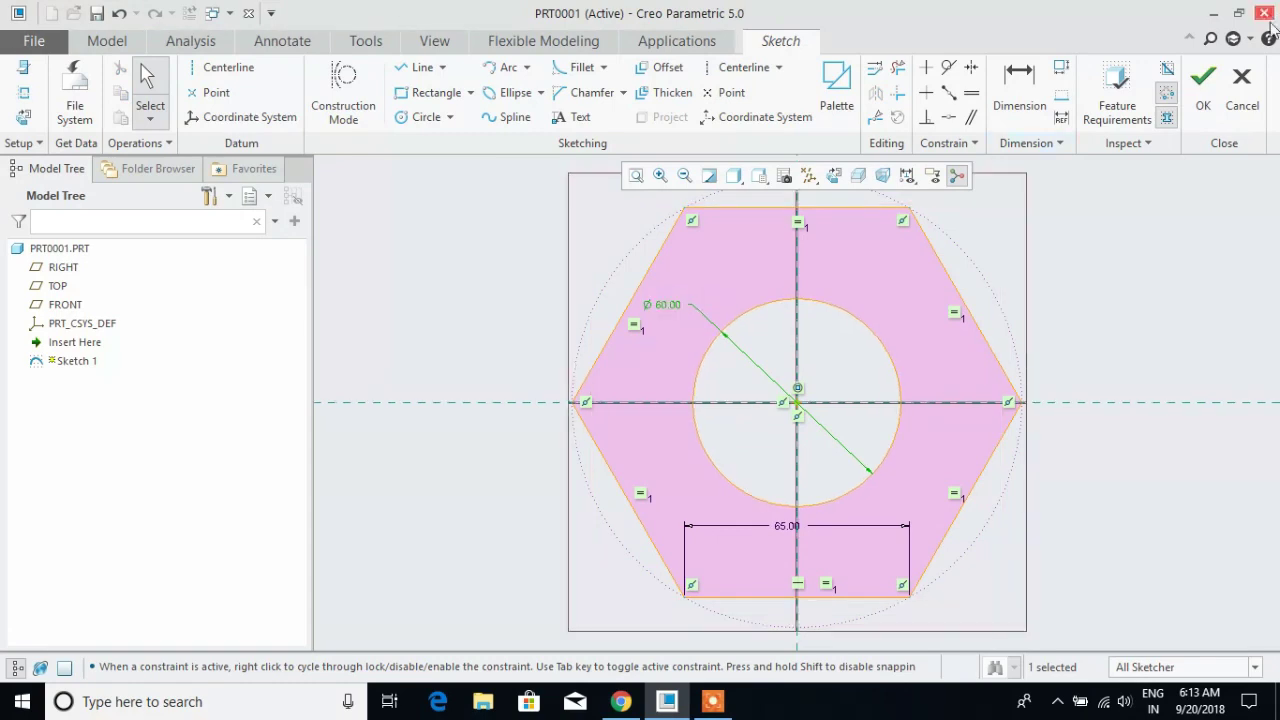
left_click(1200, 100)
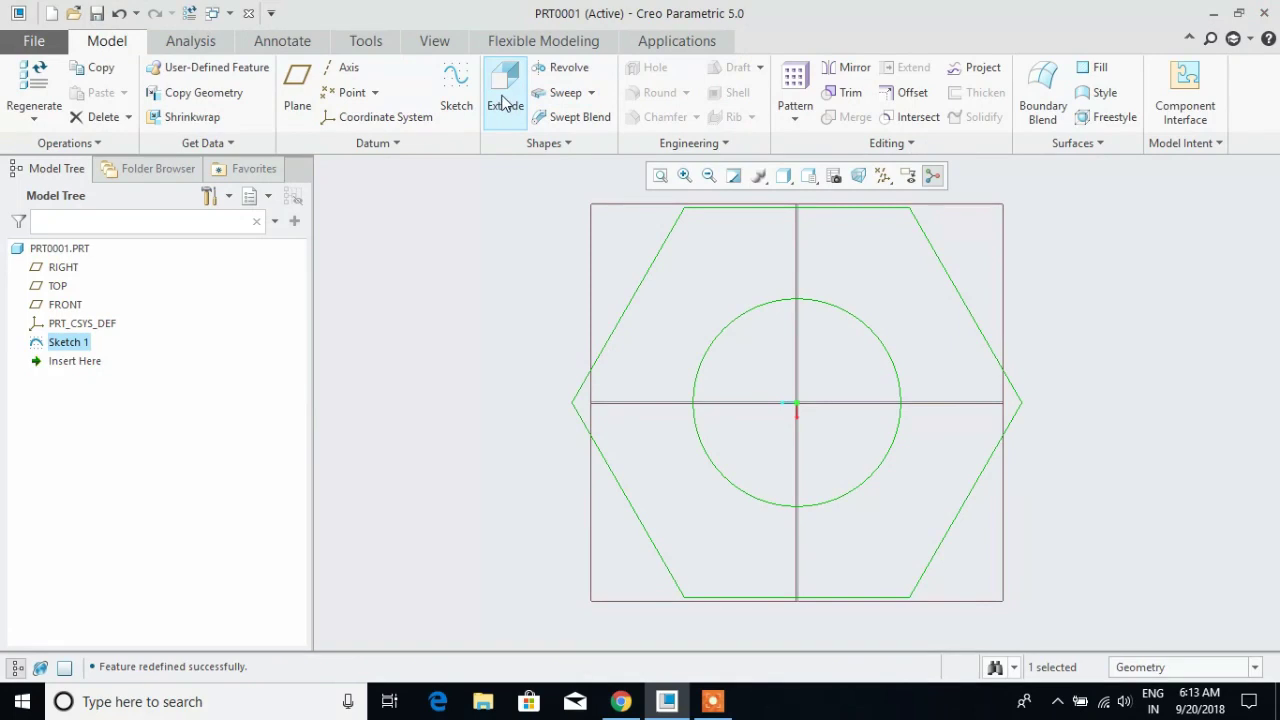
Extrude the hexagon with its circular hole to a total depth of 50, symmetrically about the sketch plane
left_click(505, 100)
middle_click_drag(1086, 300, 1043, 240)
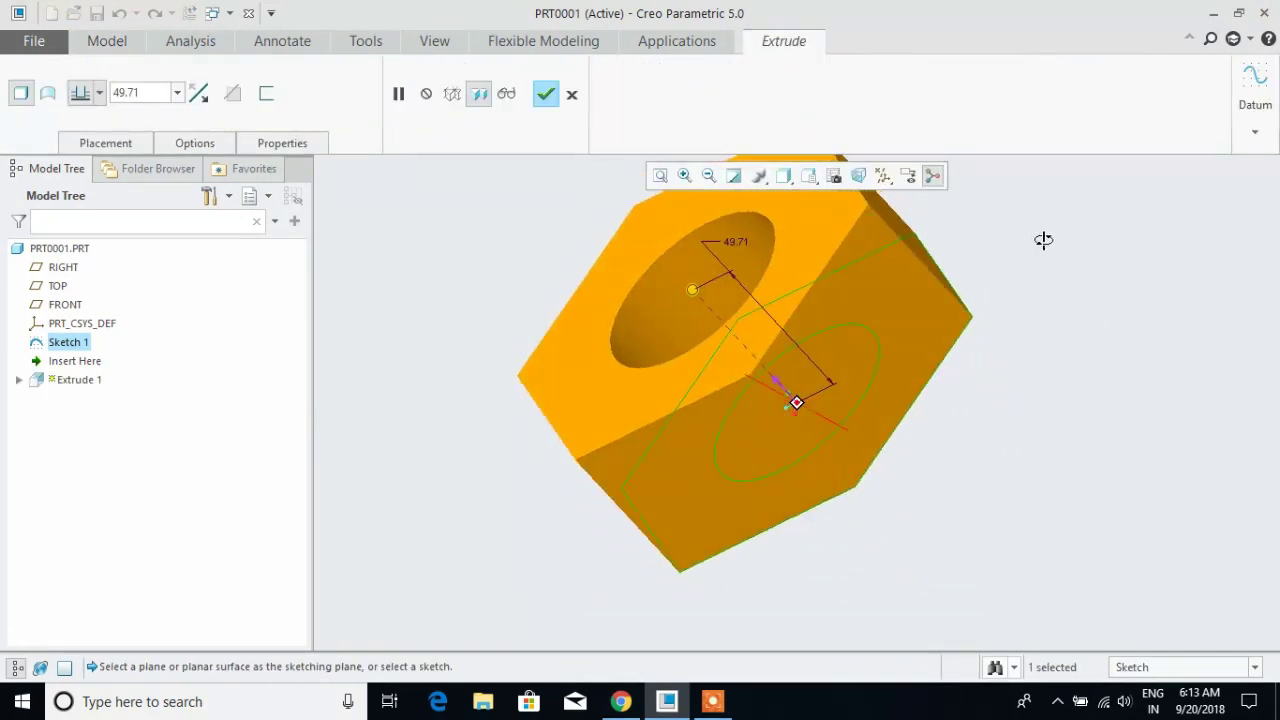
left_click(152, 91)
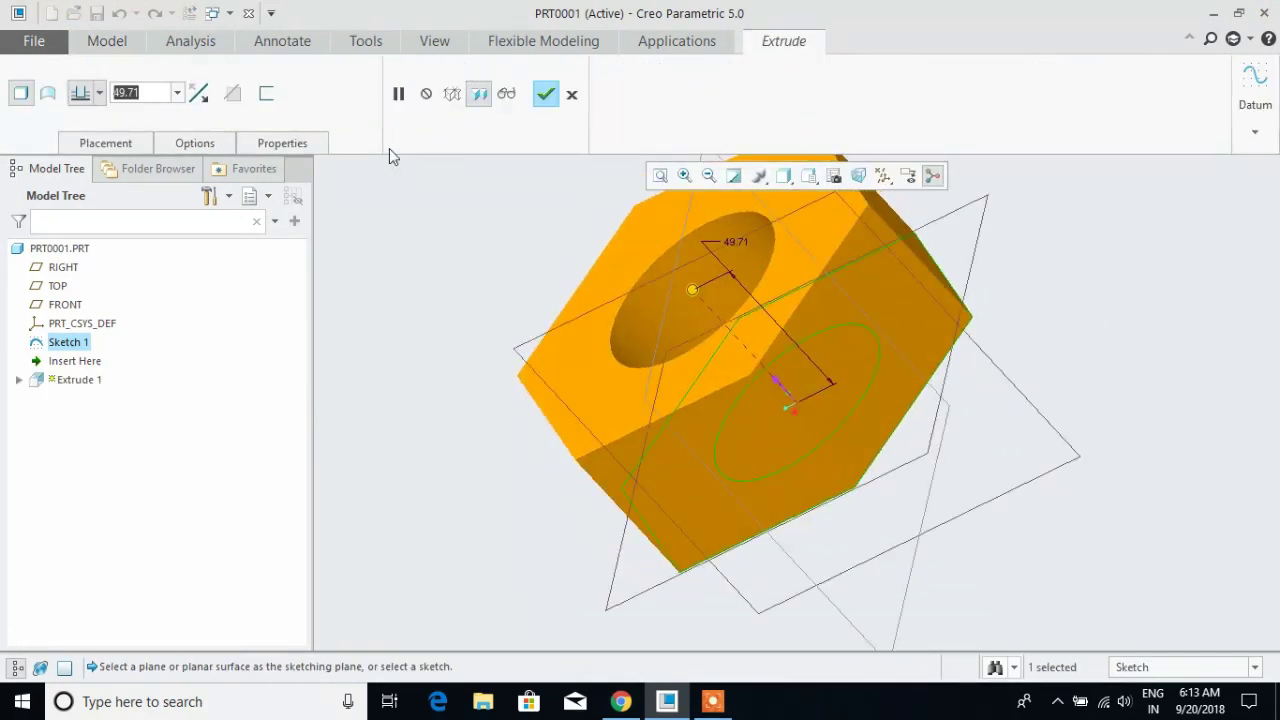
type("80")
key("Return")
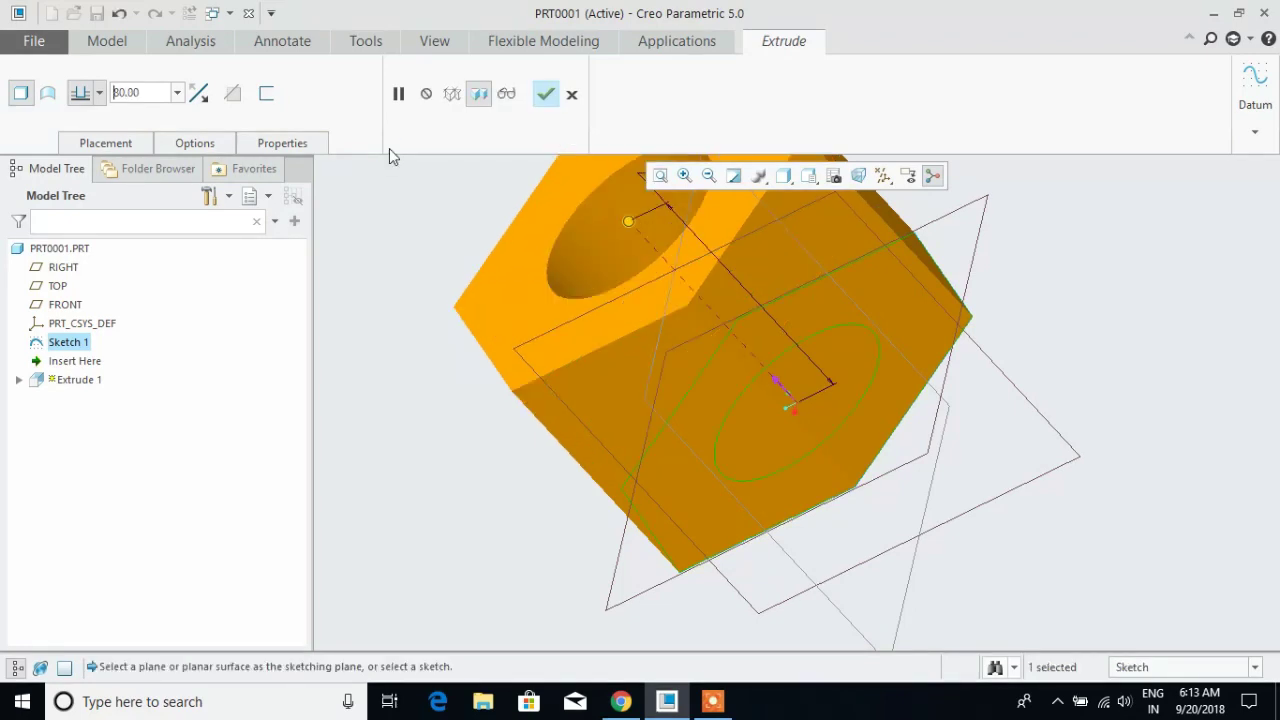
left_click_drag(168, 93, 100, 95)
type("50")
key("Return")
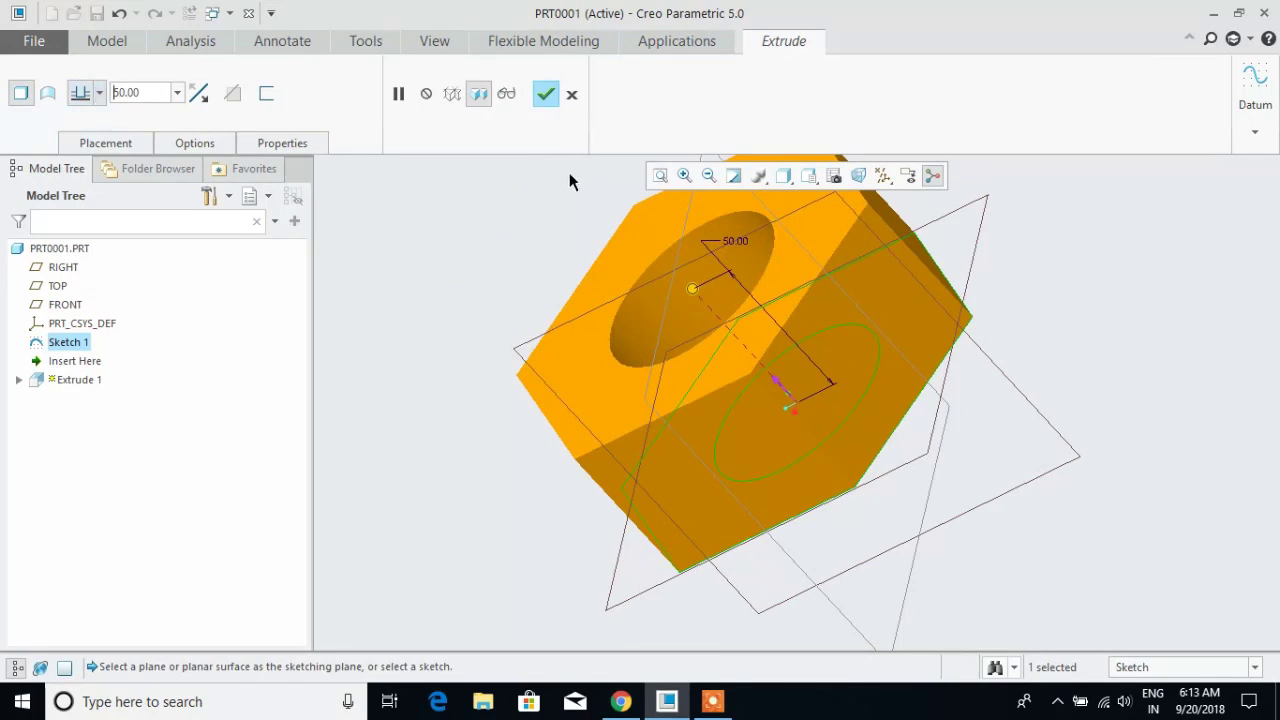
left_click(88, 95)
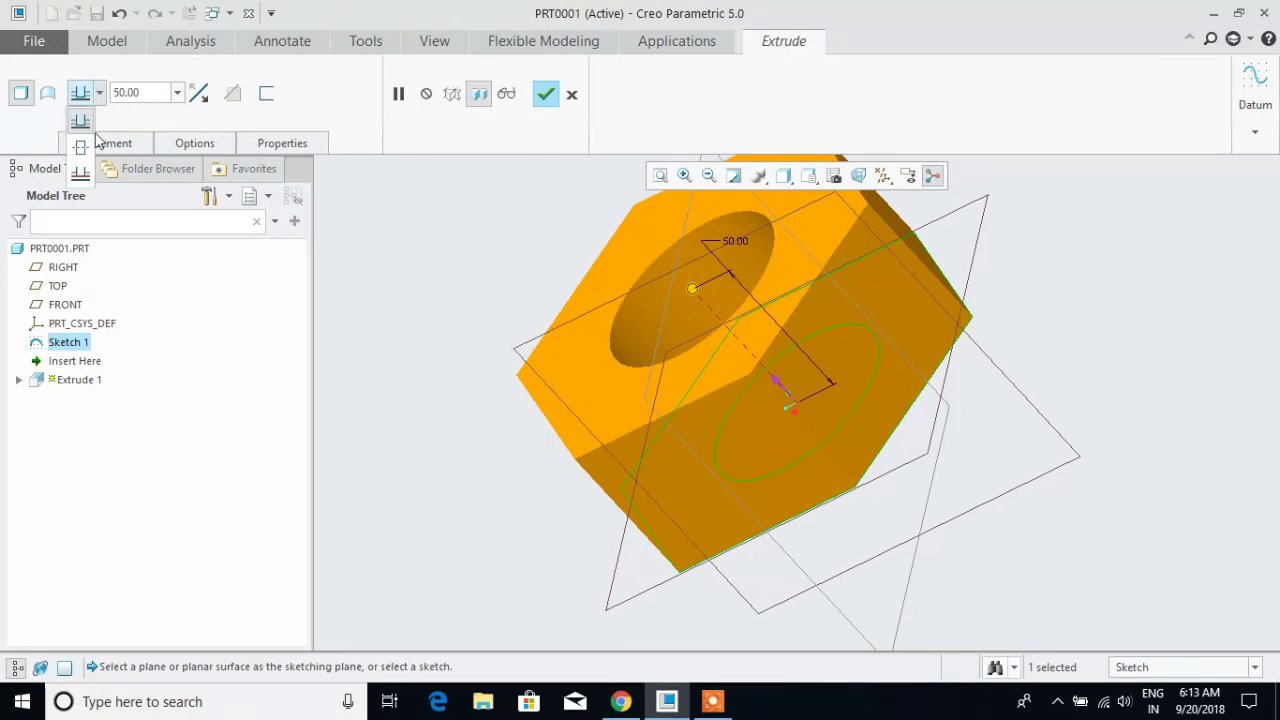
left_click(80, 138)
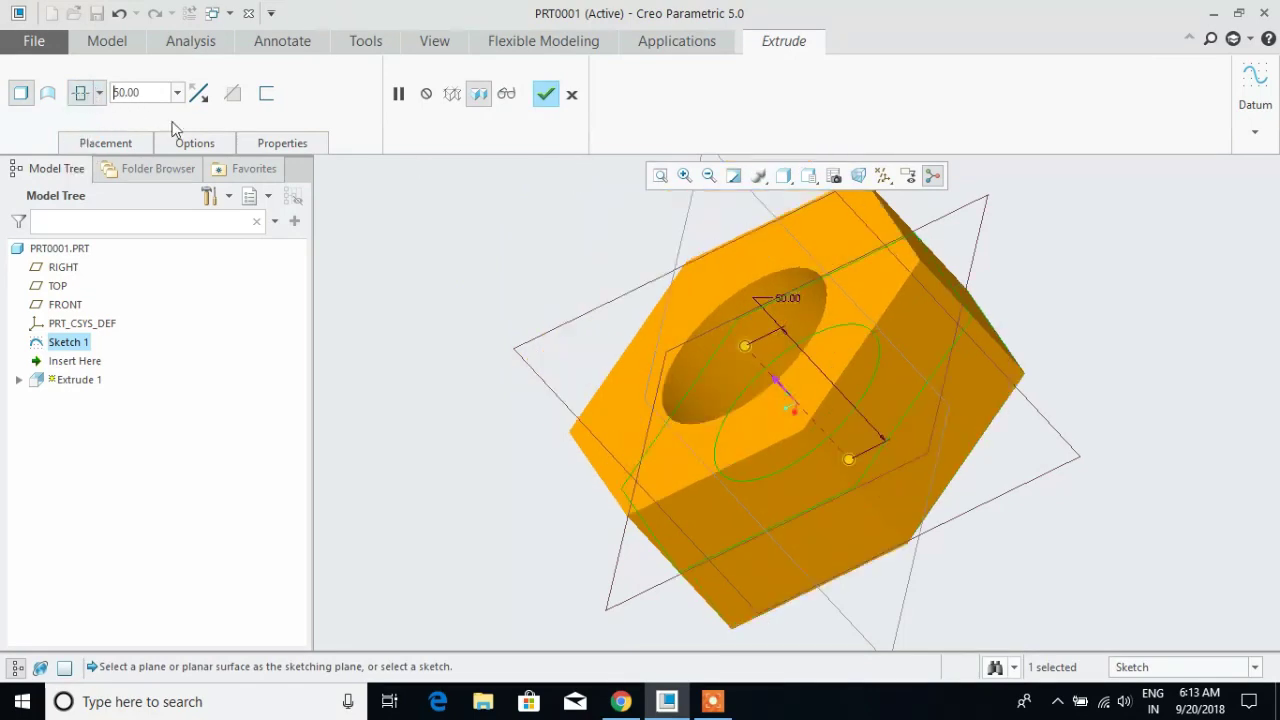
left_click(541, 100)
Start a sketch on the RIGHT plane, viewed square-on, and place a vertical datum centerline through the origin
middle_click_drag(1083, 294, 1031, 271)
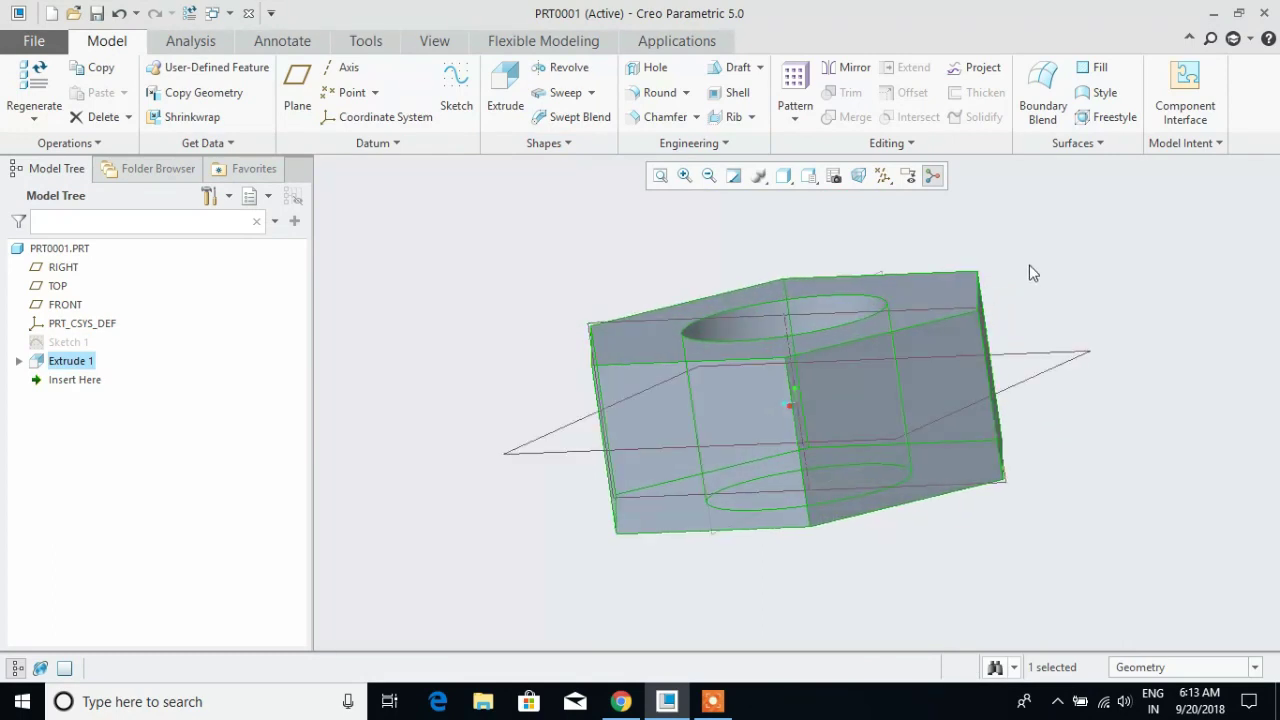
left_click(649, 320)
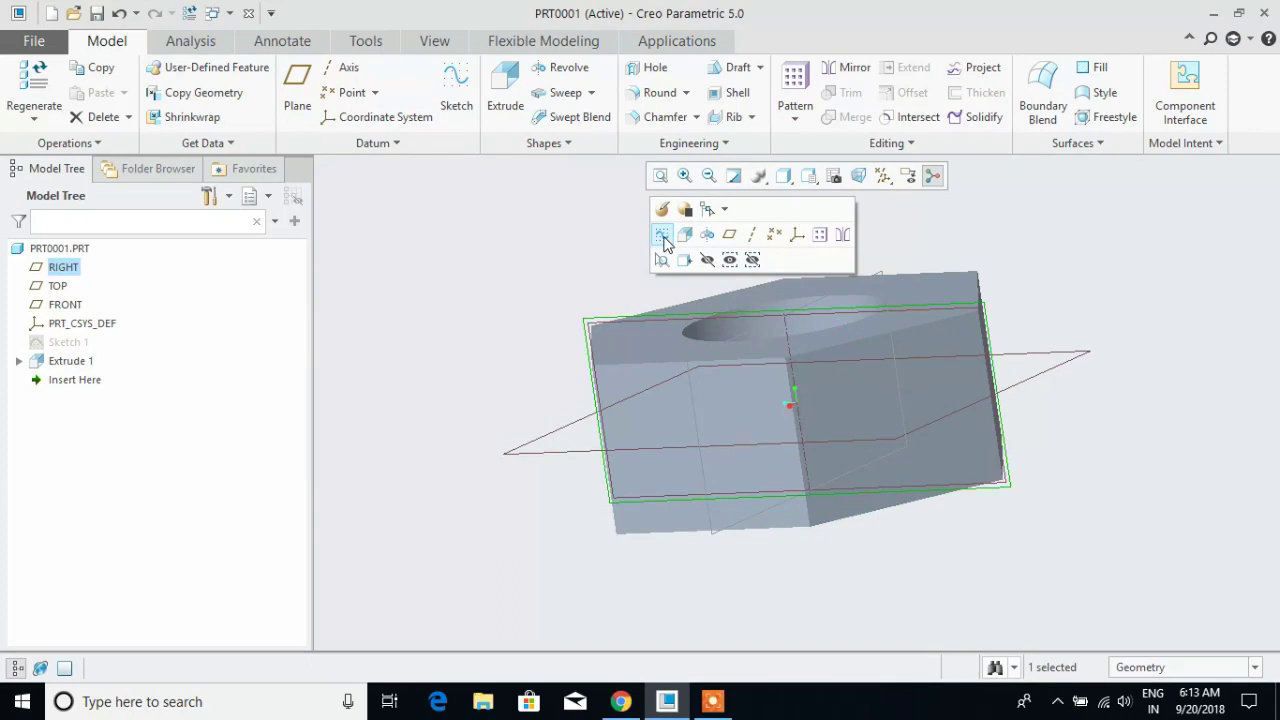
left_click(663, 237)
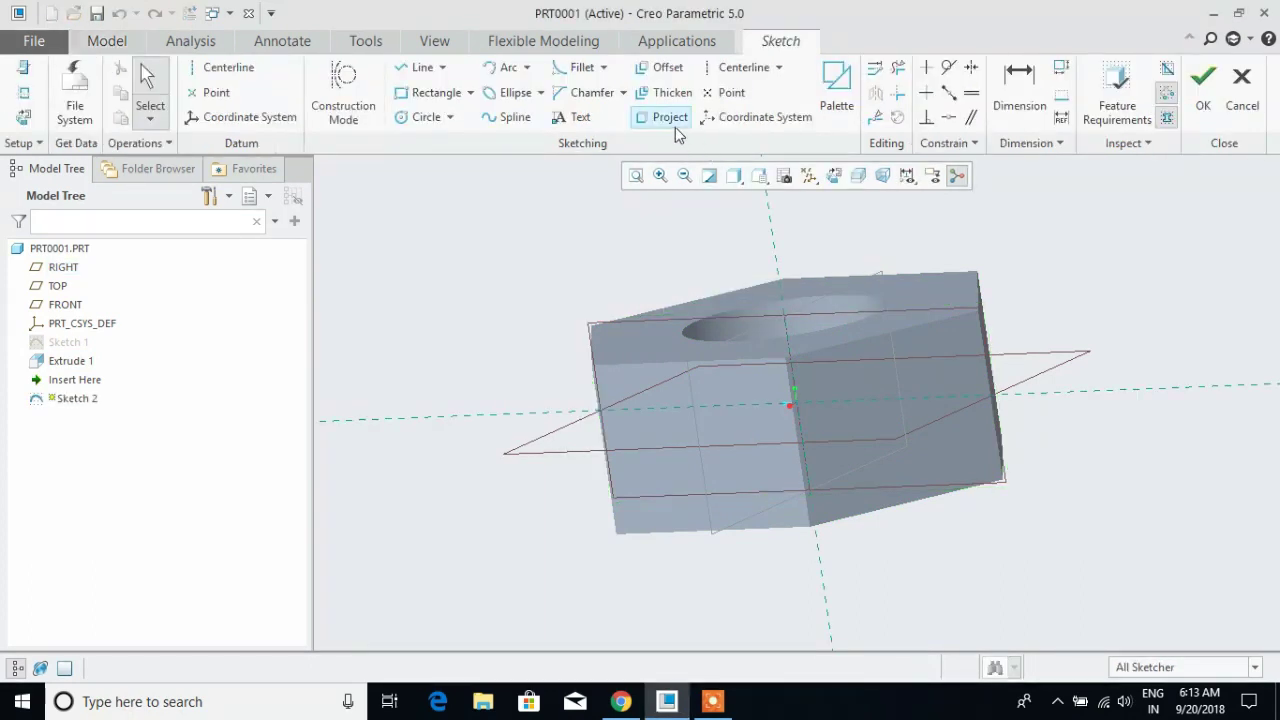
left_click(833, 175)
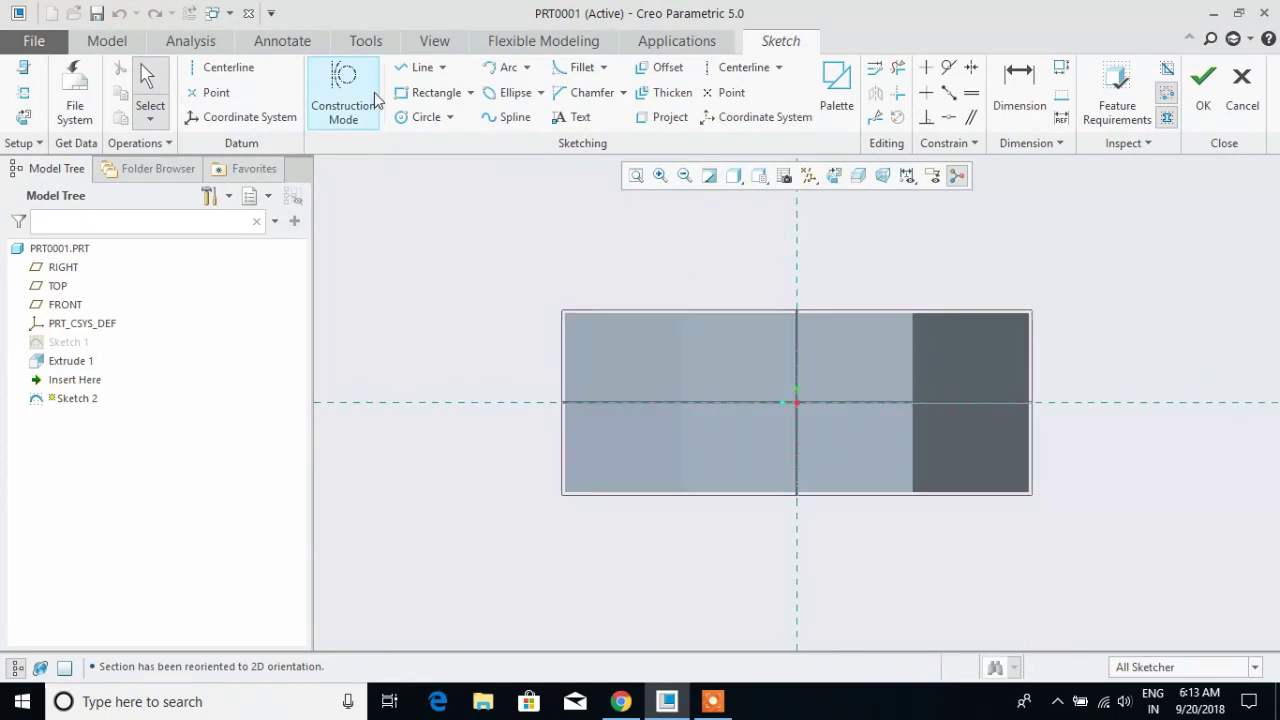
left_click(222, 67)
left_click(796, 527)
left_click(798, 350)
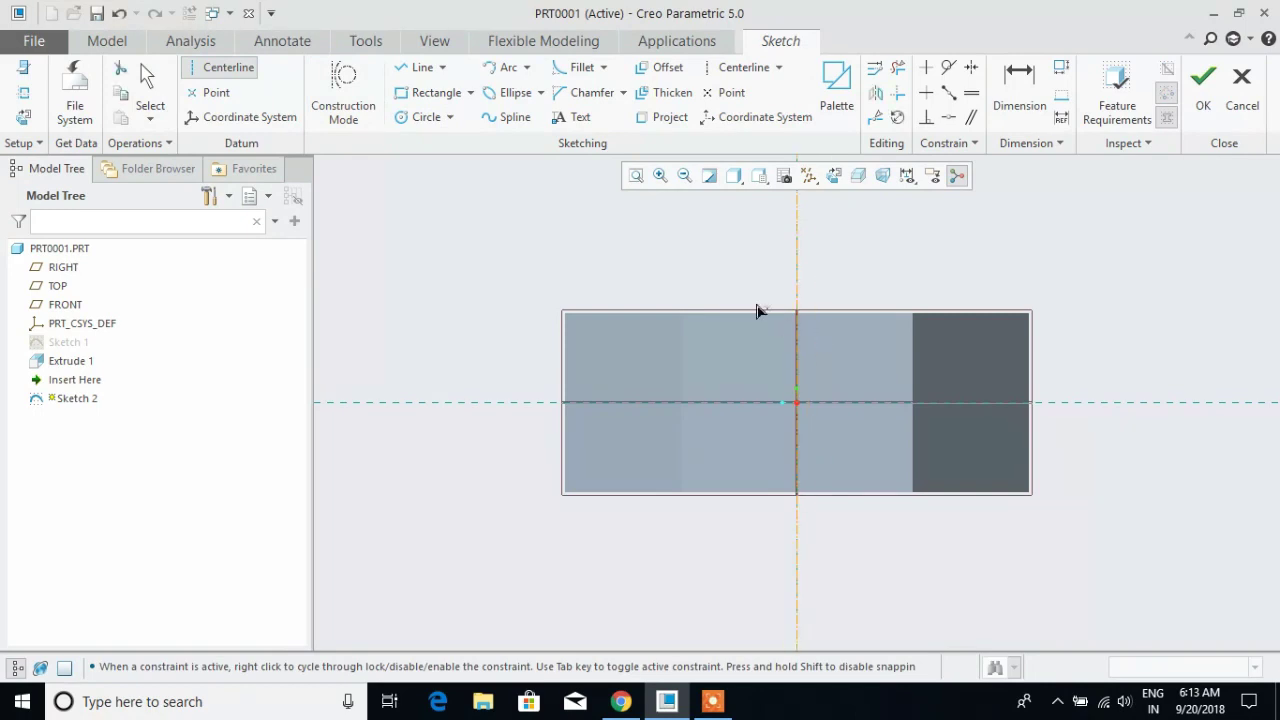
middle_click(673, 277)
Draw a vertical line left of the centerline, running from the lower edge to the upper edge of the hexagonal body
left_click(418, 67)
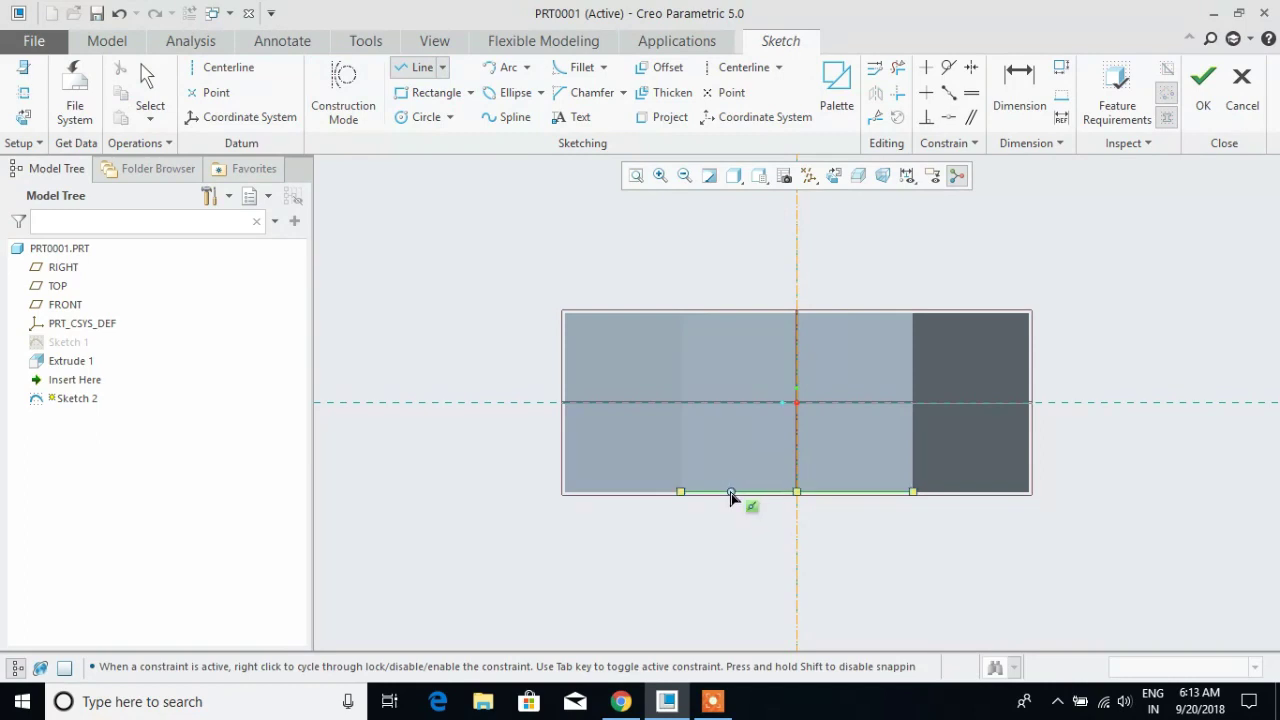
left_click(730, 493)
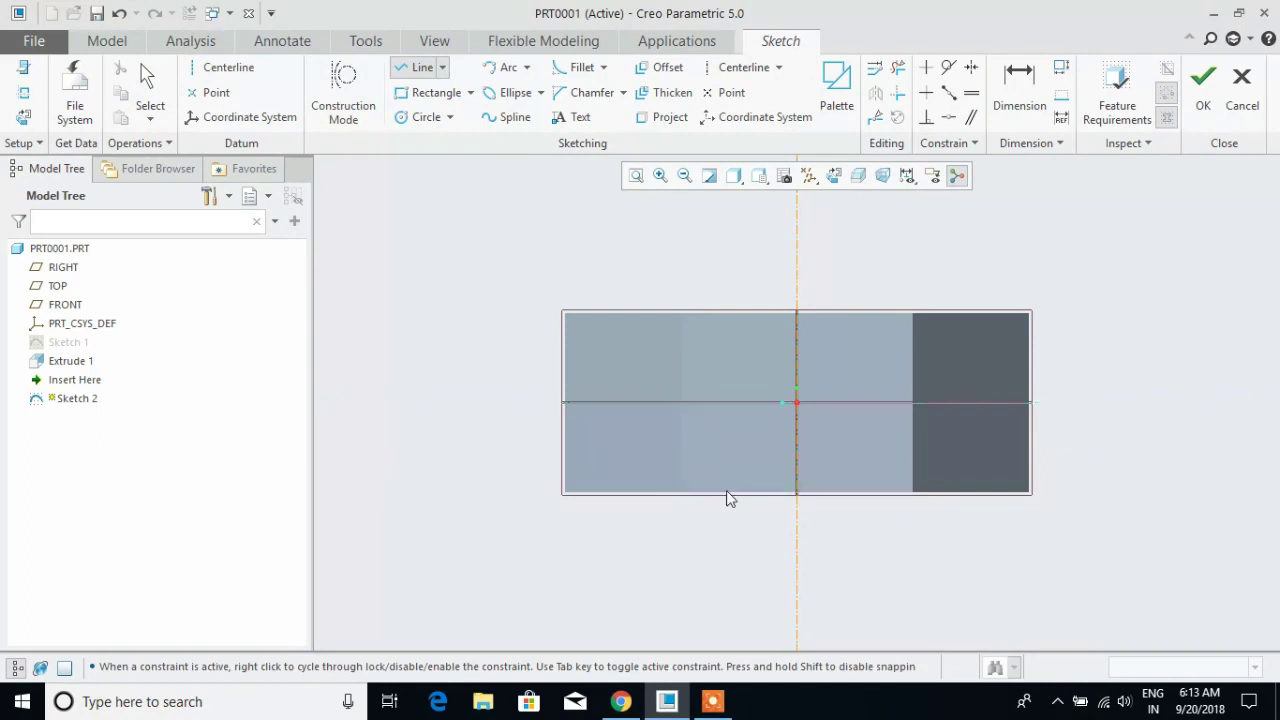
left_click(726, 318)
middle_click(760, 270)
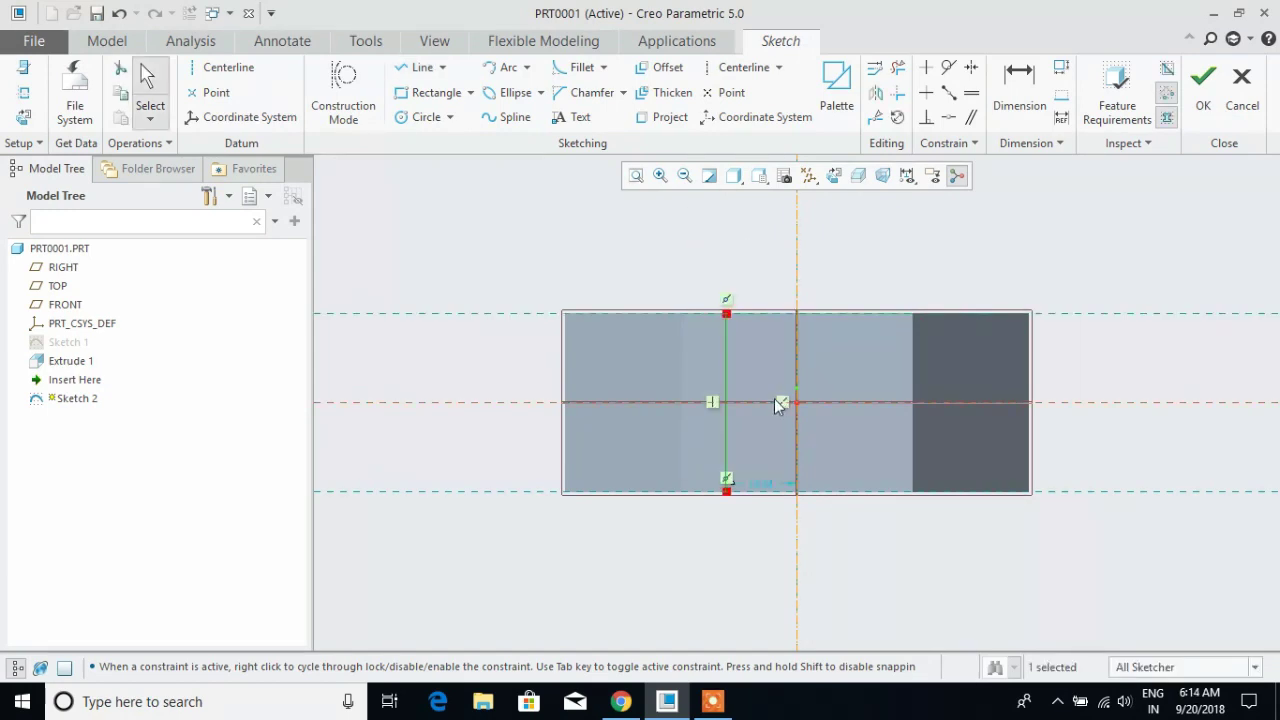
Dimension the vertical line at 30 from the centerline and finish the sketch
left_click(1015, 85)
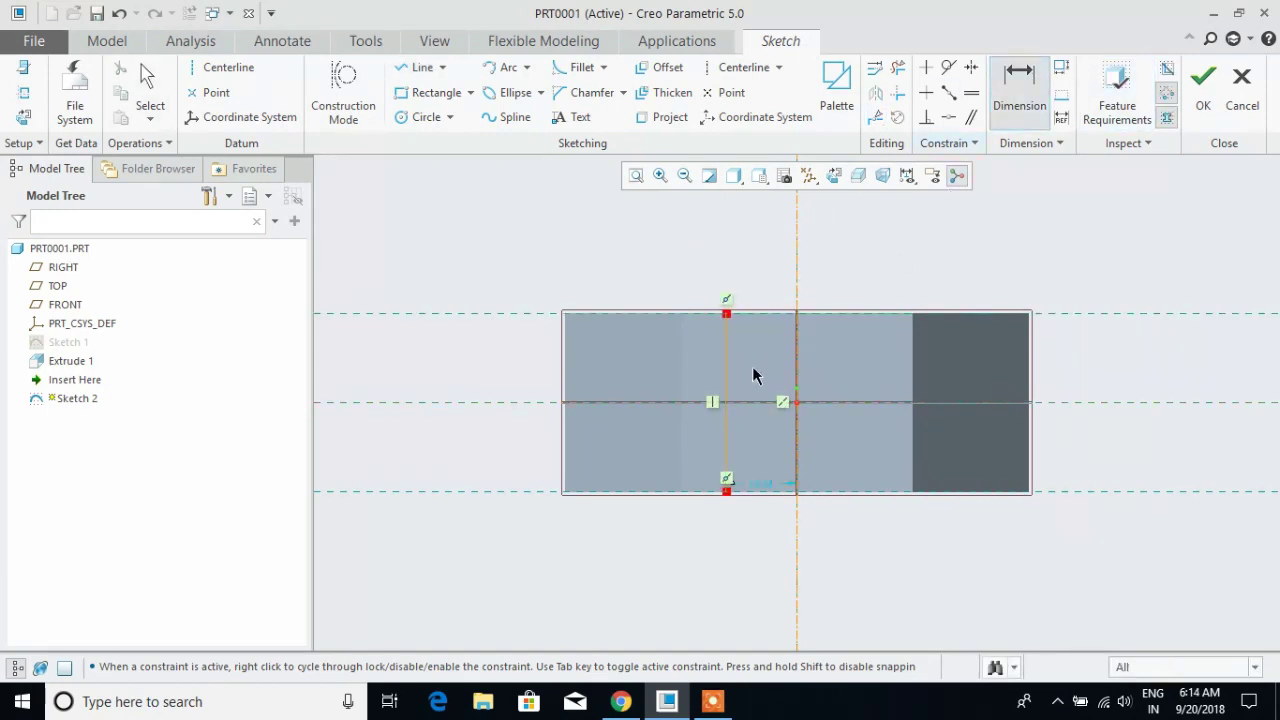
middle_click(766, 236)
type("30")
key("Return")
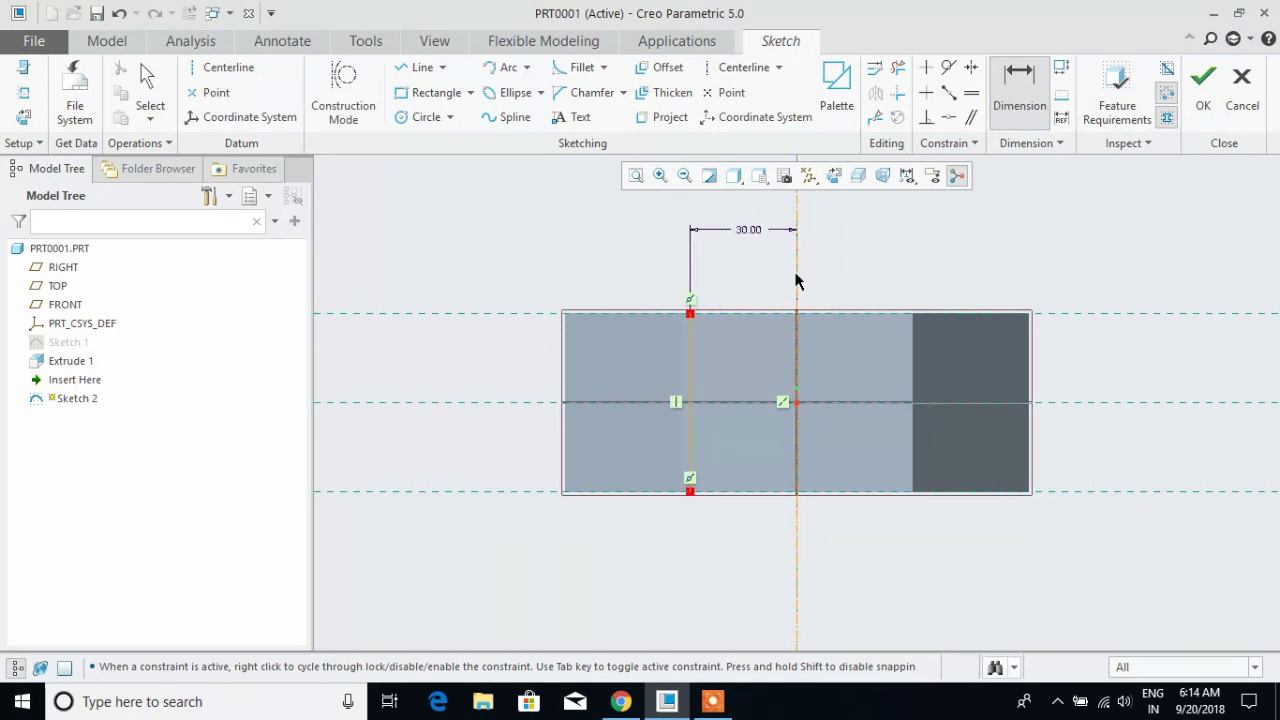
left_click(1203, 88)
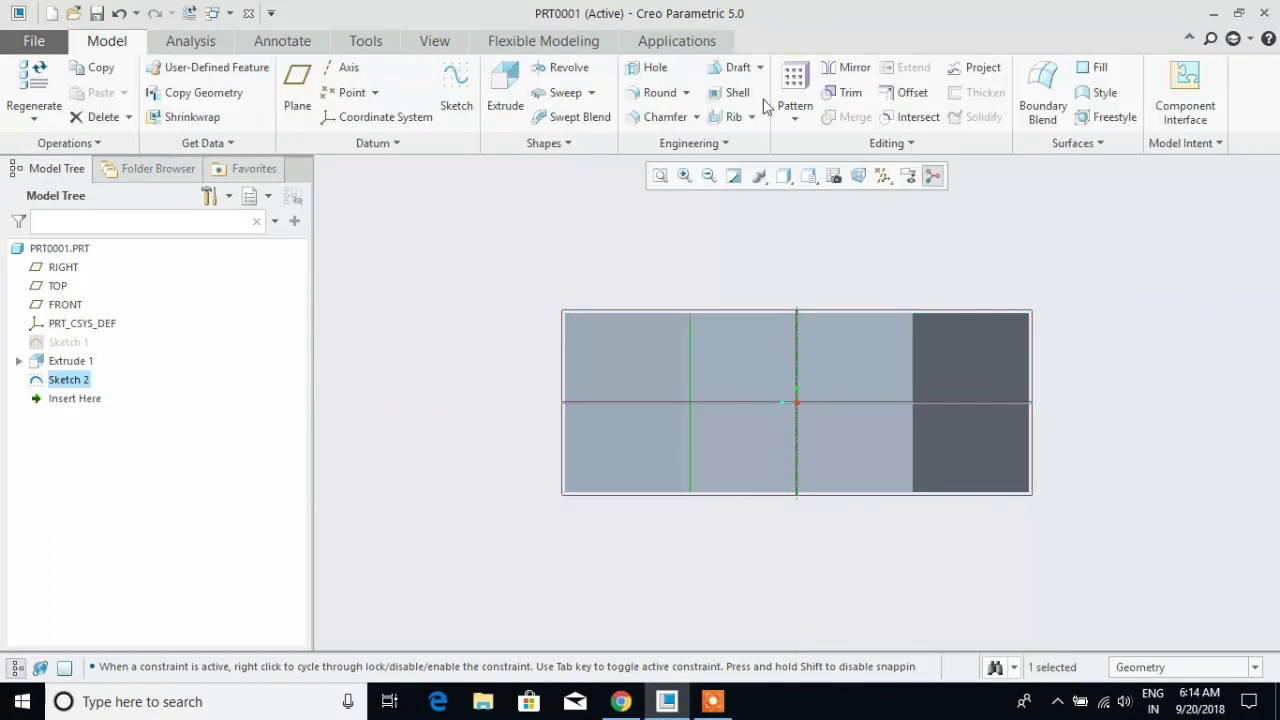
Start a helical sweep along the vertical line and draw a closed triangular section crossing the line's lower end
left_click(591, 92)
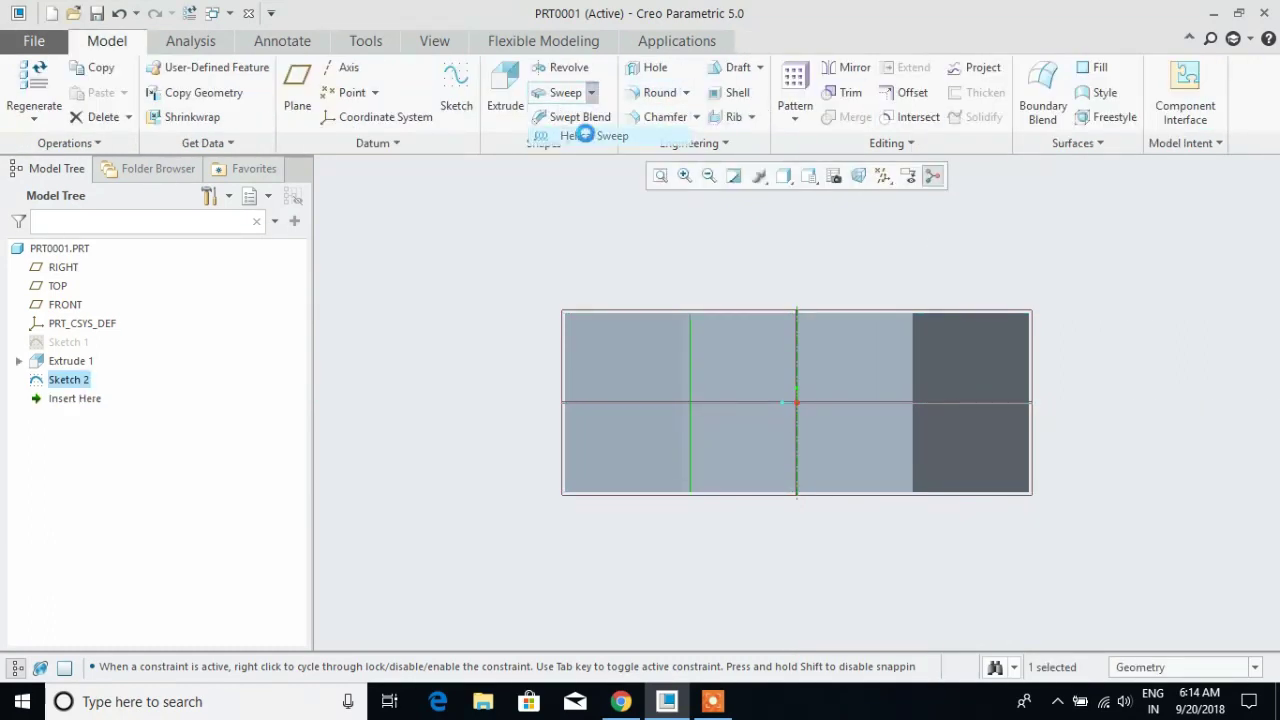
left_click(580, 134)
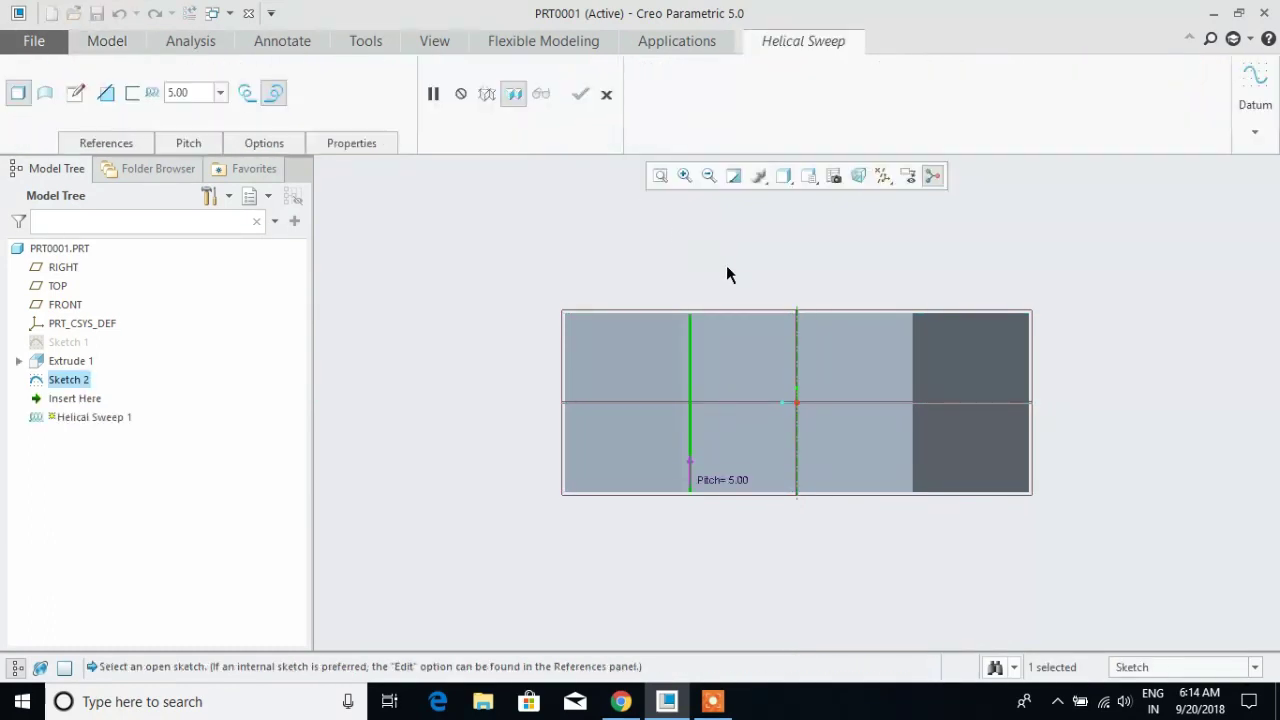
left_click(75, 92)
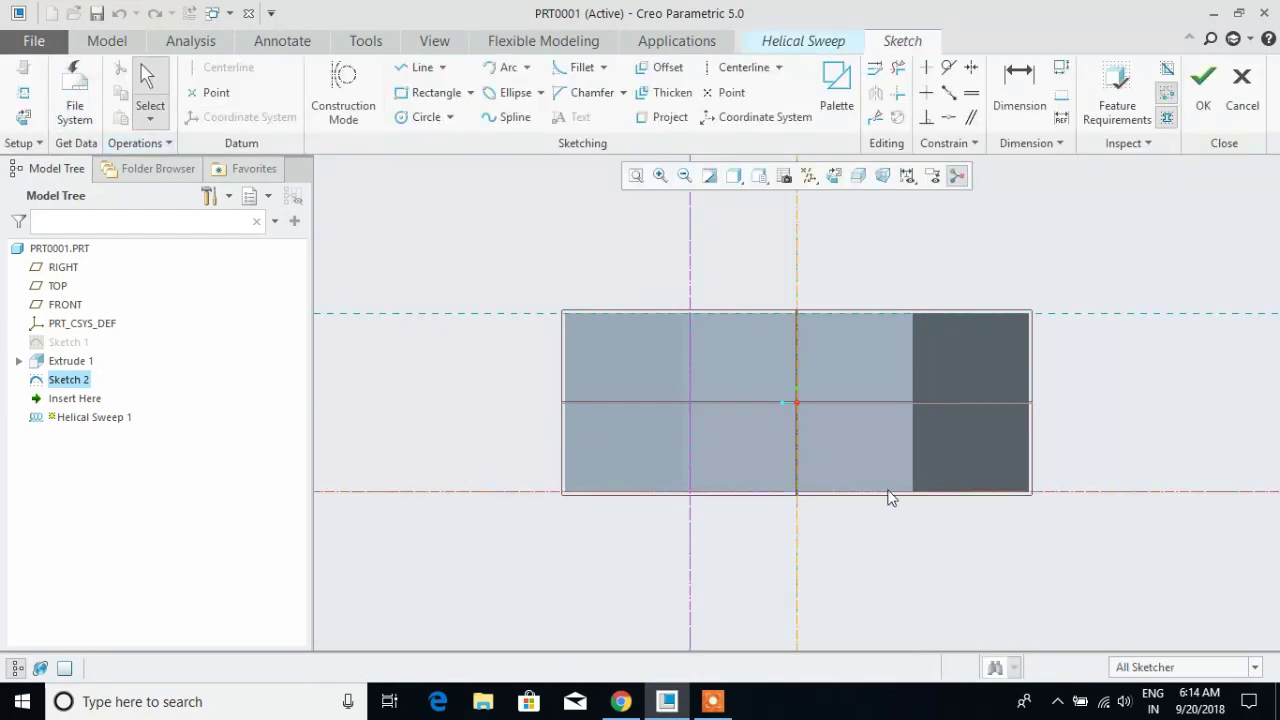
scroll(697, 518, "up", 5)
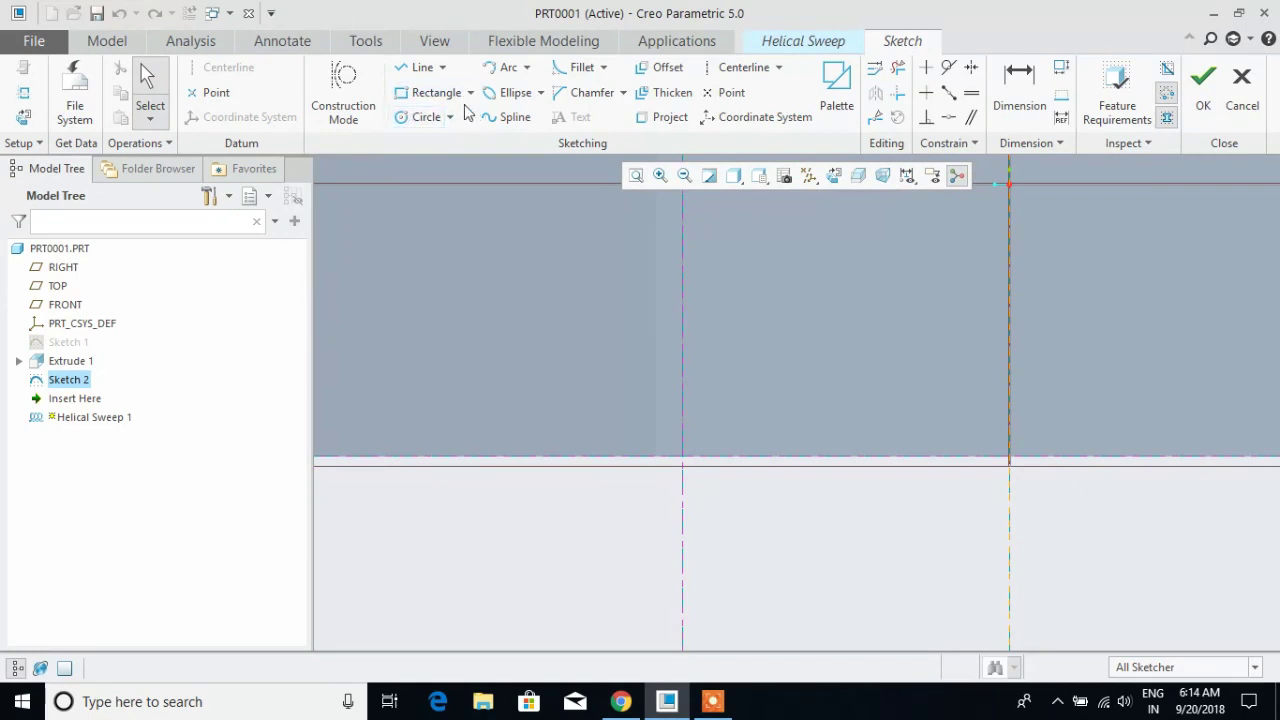
left_click(422, 69)
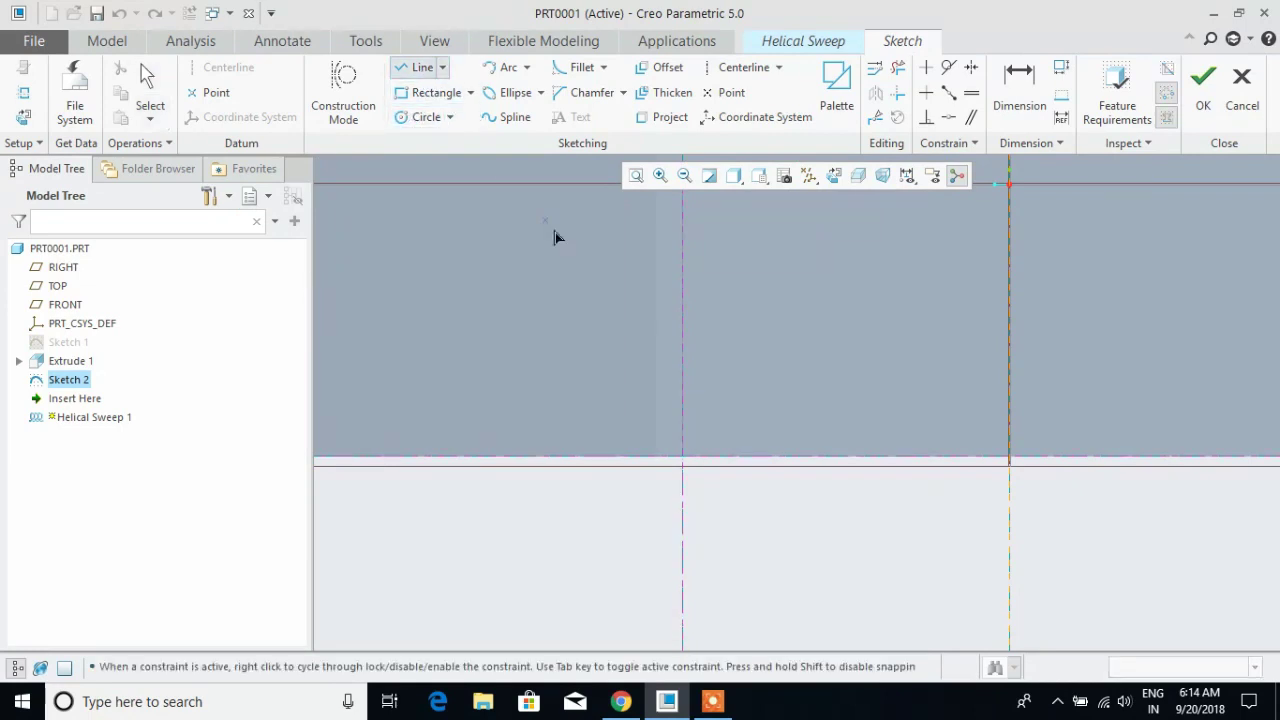
left_click(660, 457)
left_click(699, 438)
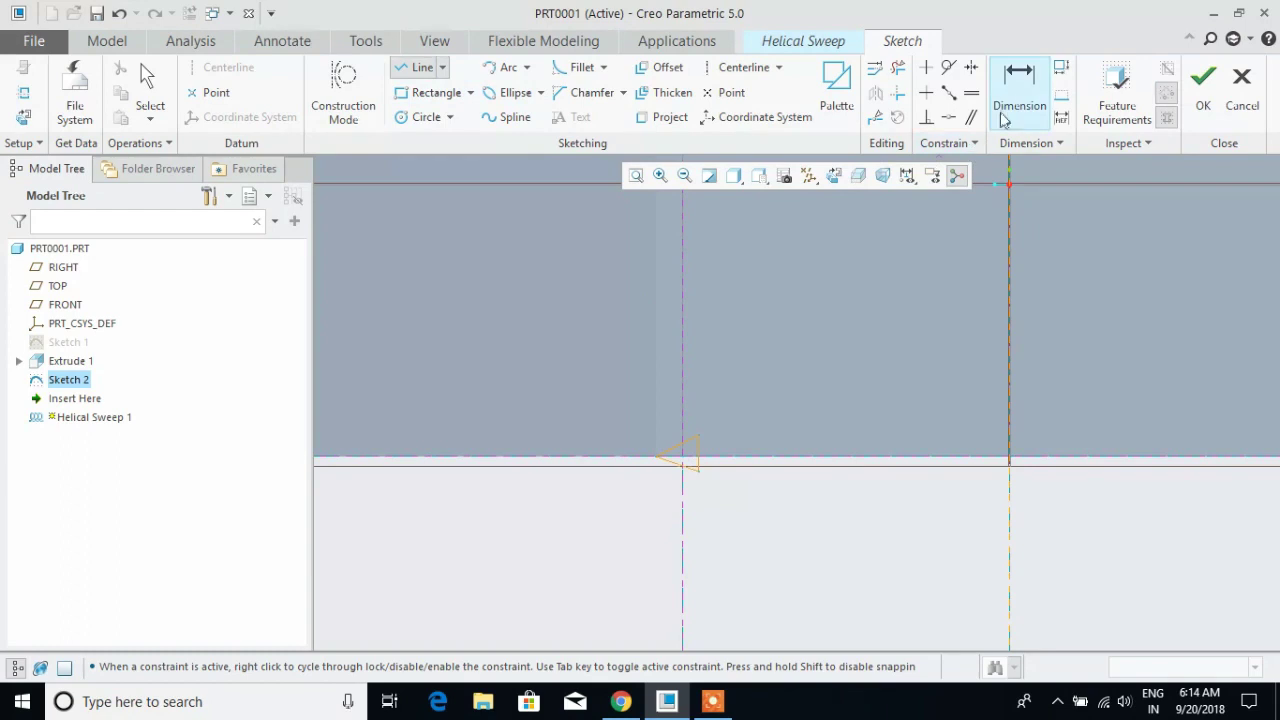
Constrain the three sides of the thread section triangle to equal length
left_click(970, 93)
scroll(675, 455, "down", 5)
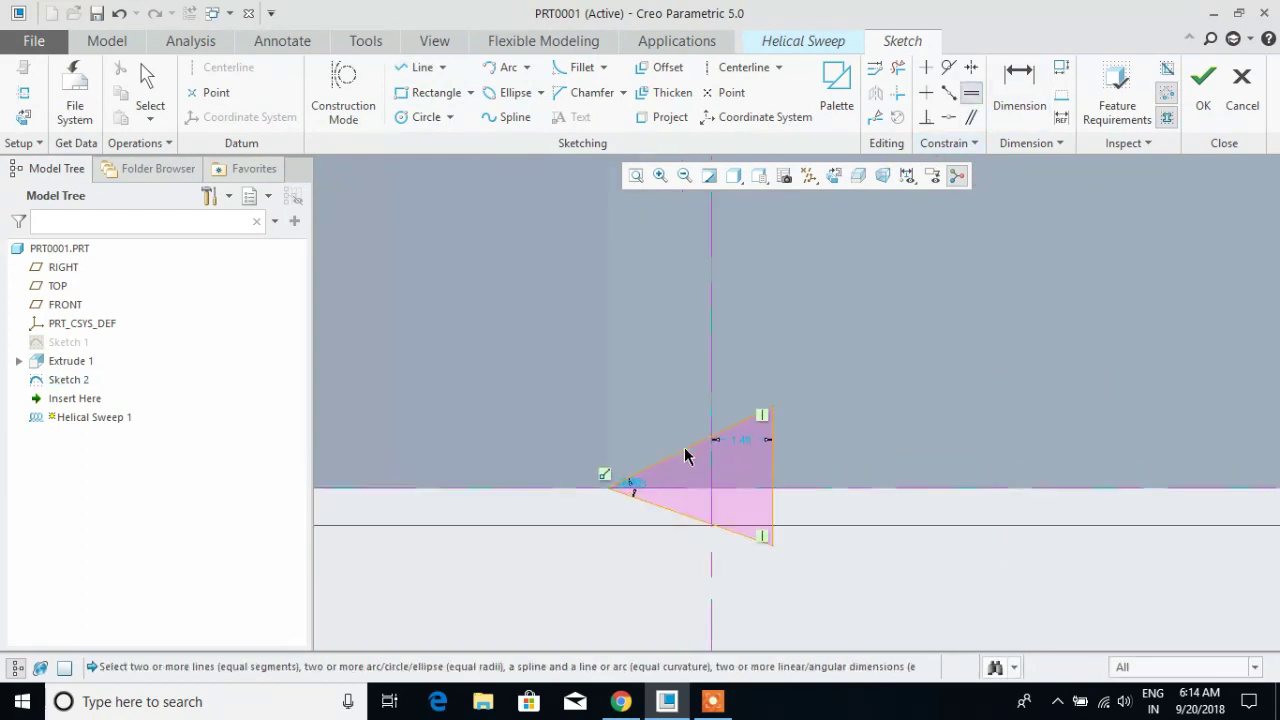
left_click(691, 450)
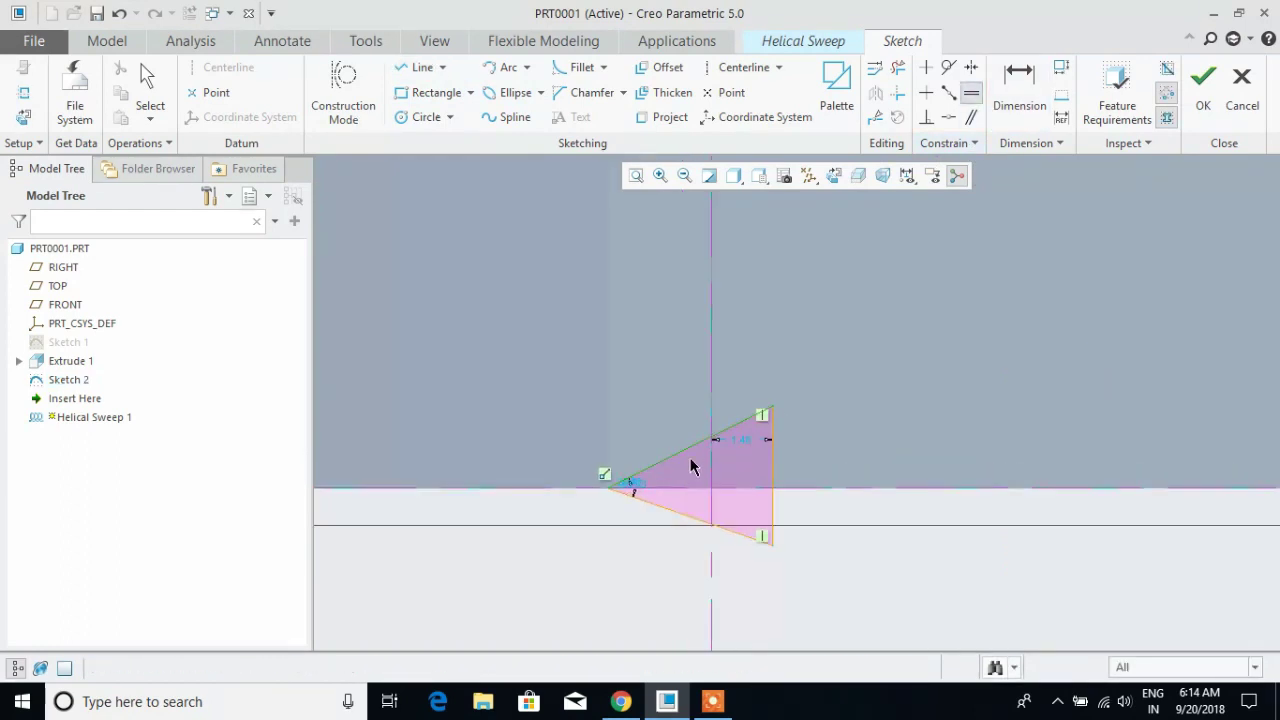
left_click(690, 520)
left_click(773, 492)
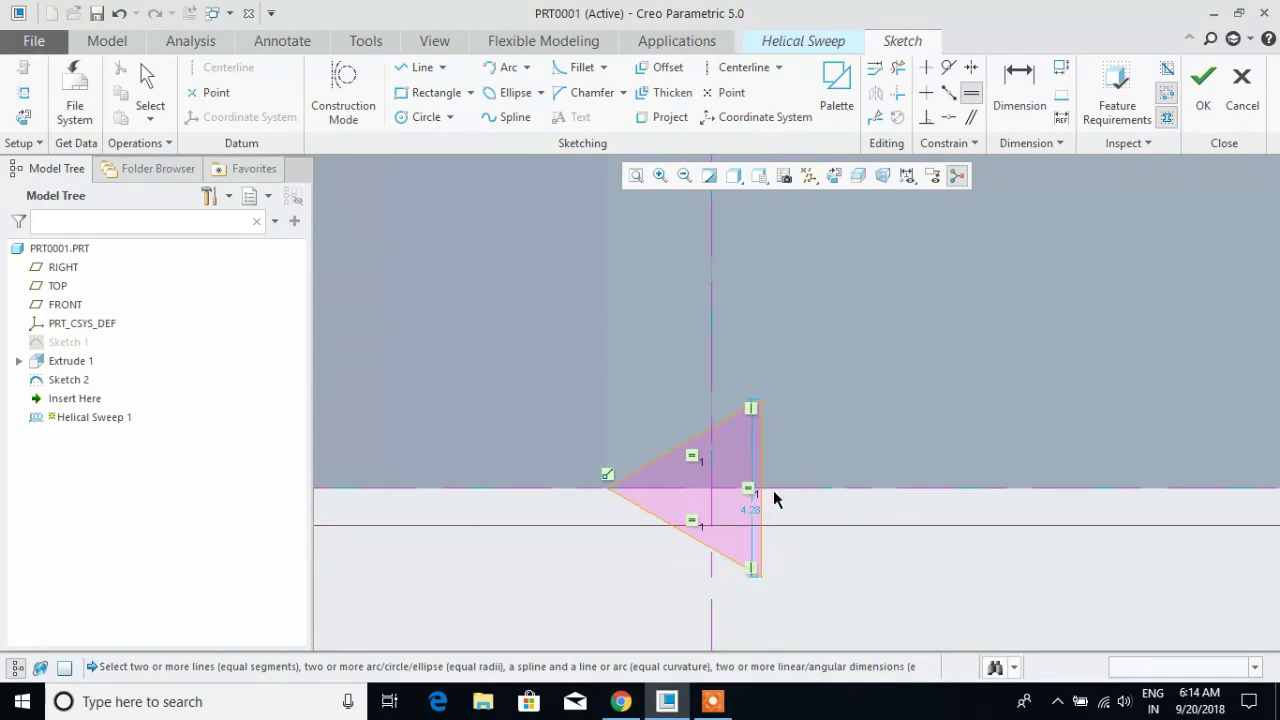
Finish the triangular thread section and switch the helical sweep to removing material from the nut
left_click(1195, 89)
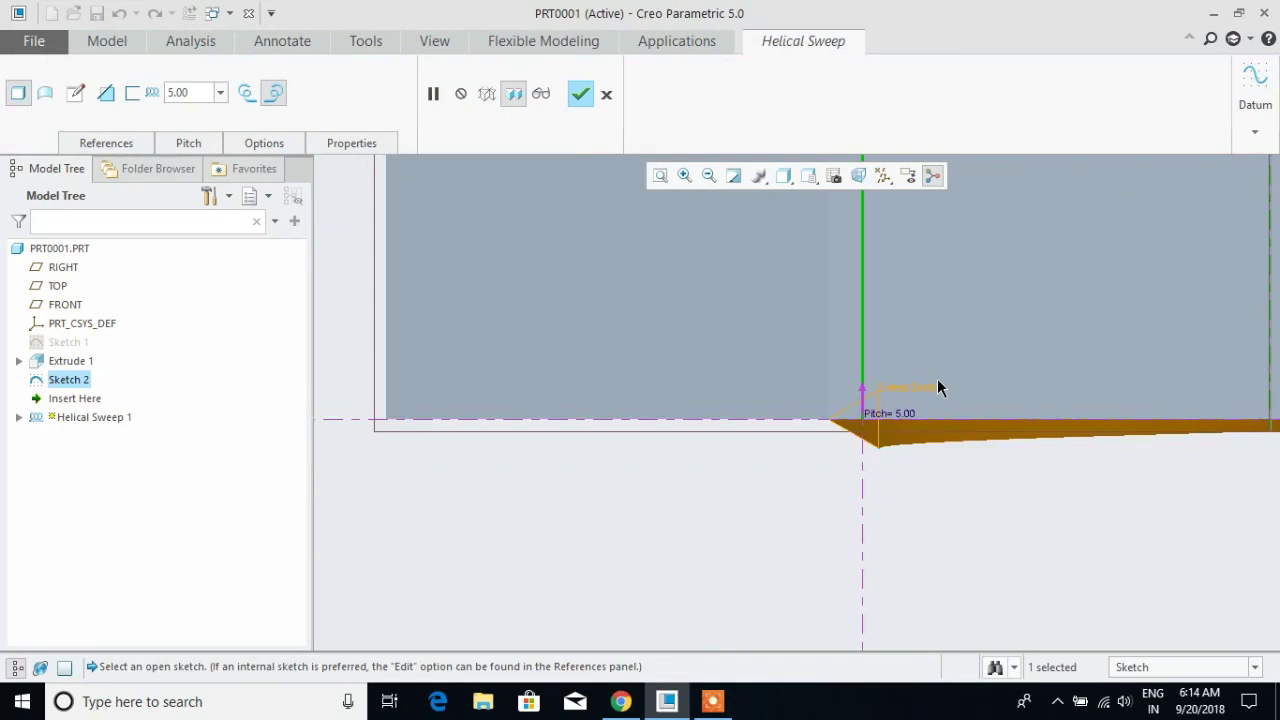
left_click(106, 92)
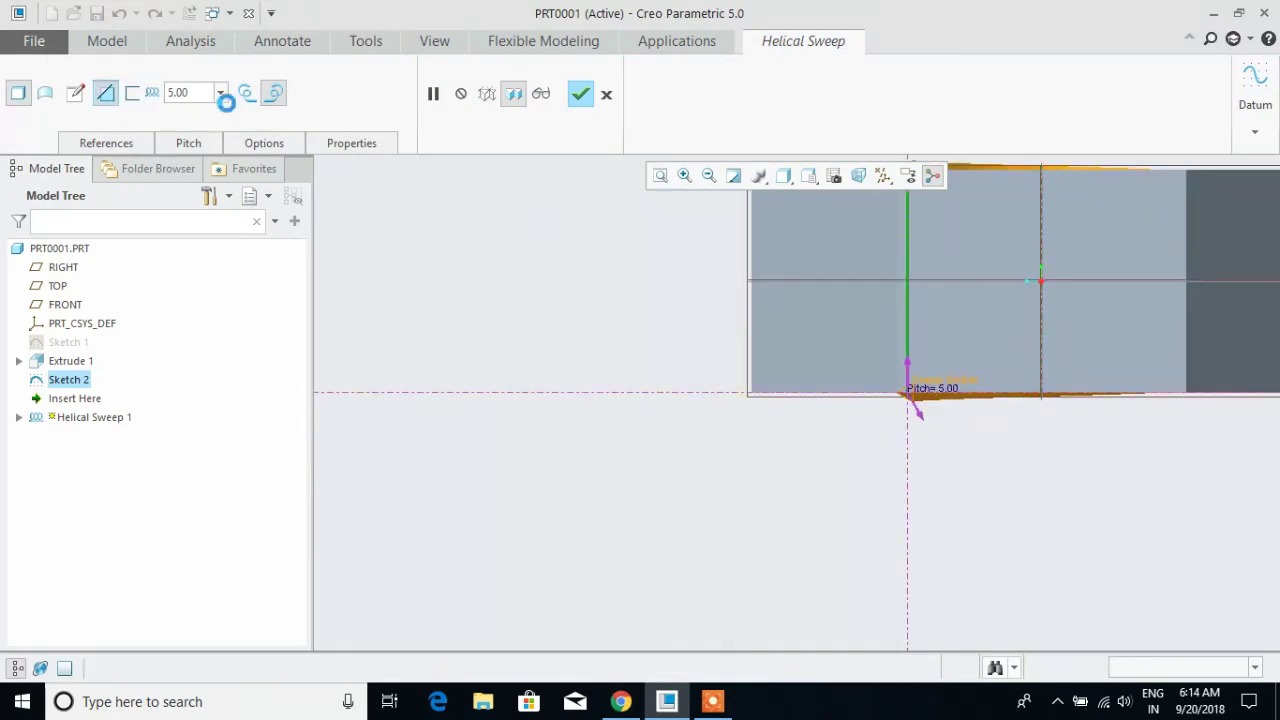
left_click(661, 177)
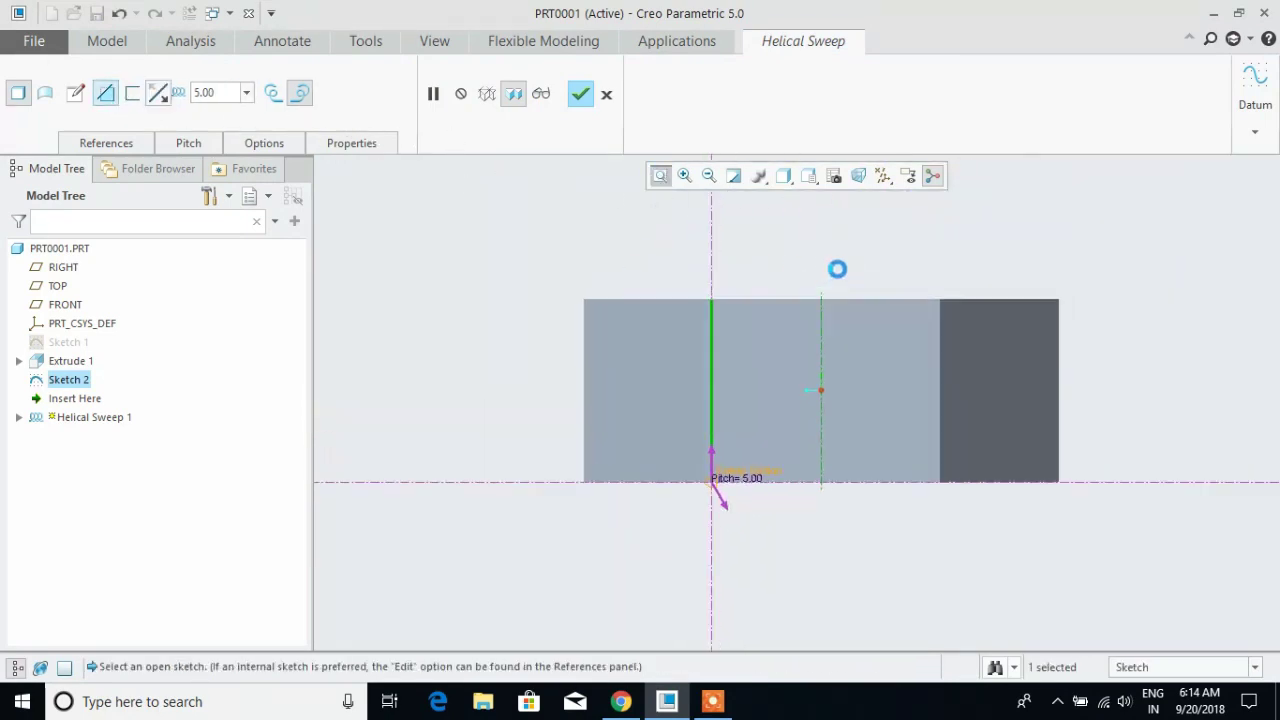
middle_click_drag(855, 265, 372, 220)
Set the helical sweep's pitch to 3 and complete the internal thread cut
left_click_drag(210, 92, 191, 89)
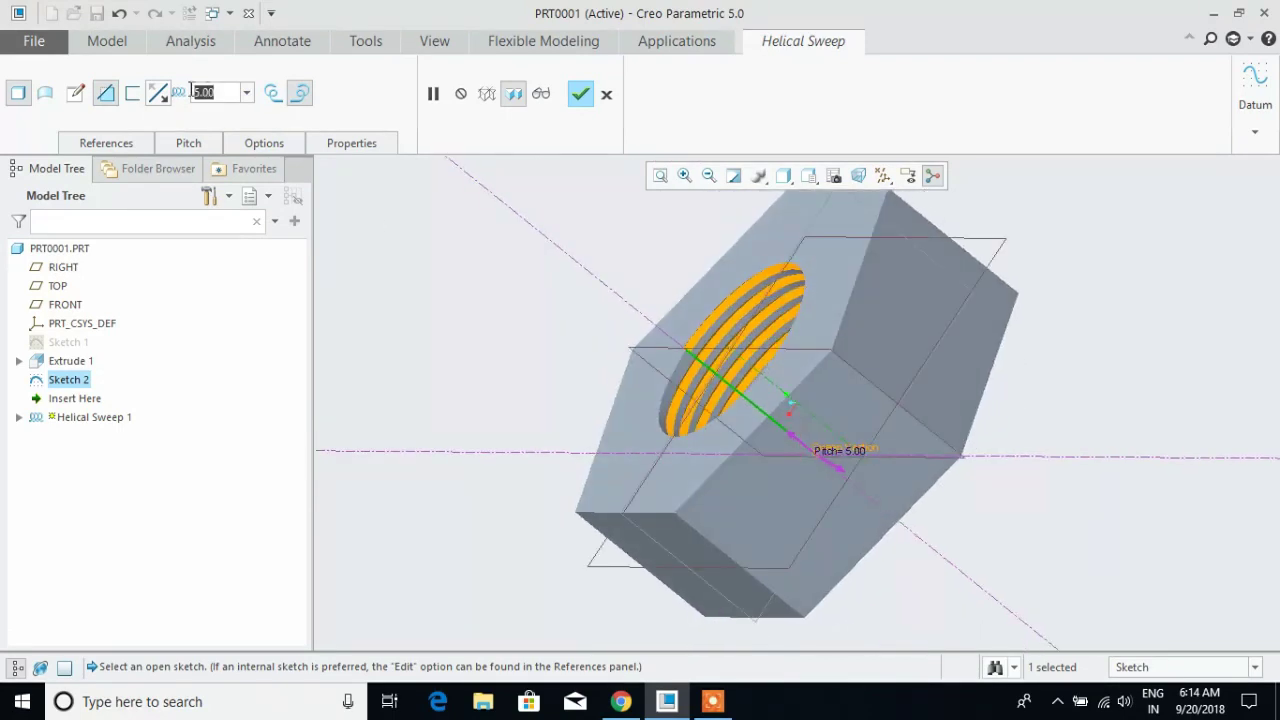
type("3")
key("Return")
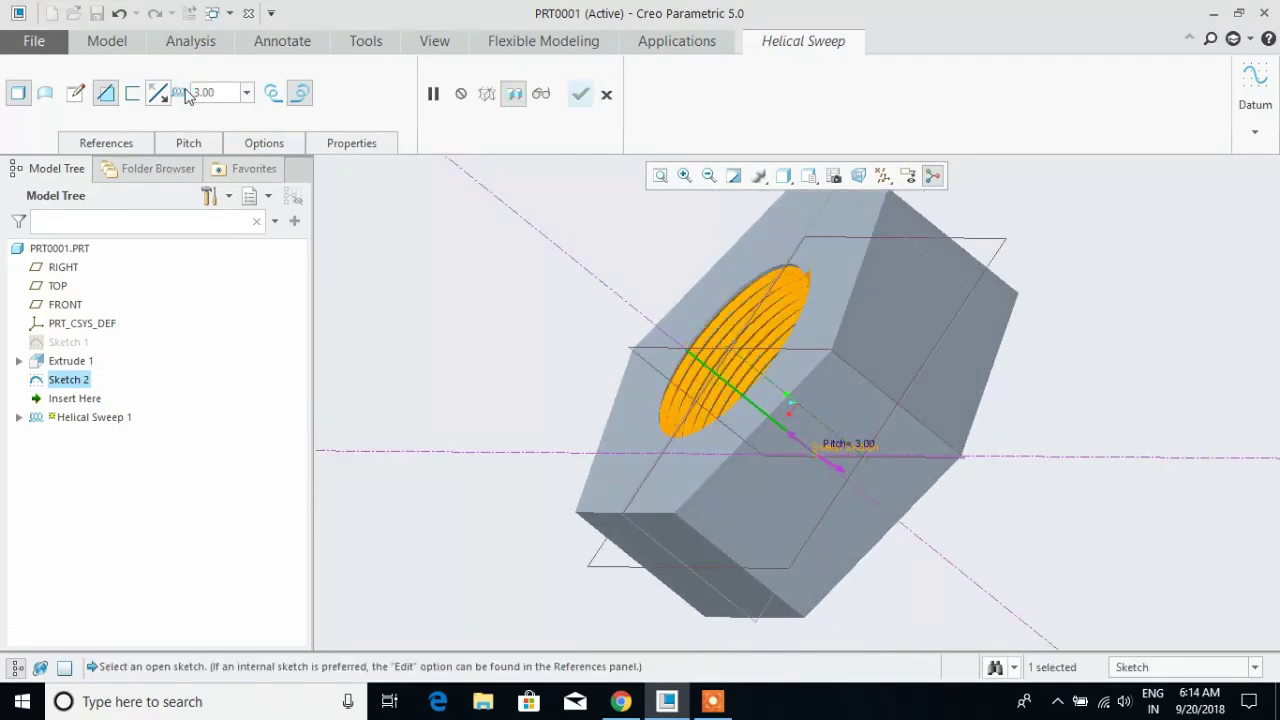
middle_click_drag(699, 241, 757, 192)
left_click(580, 94)
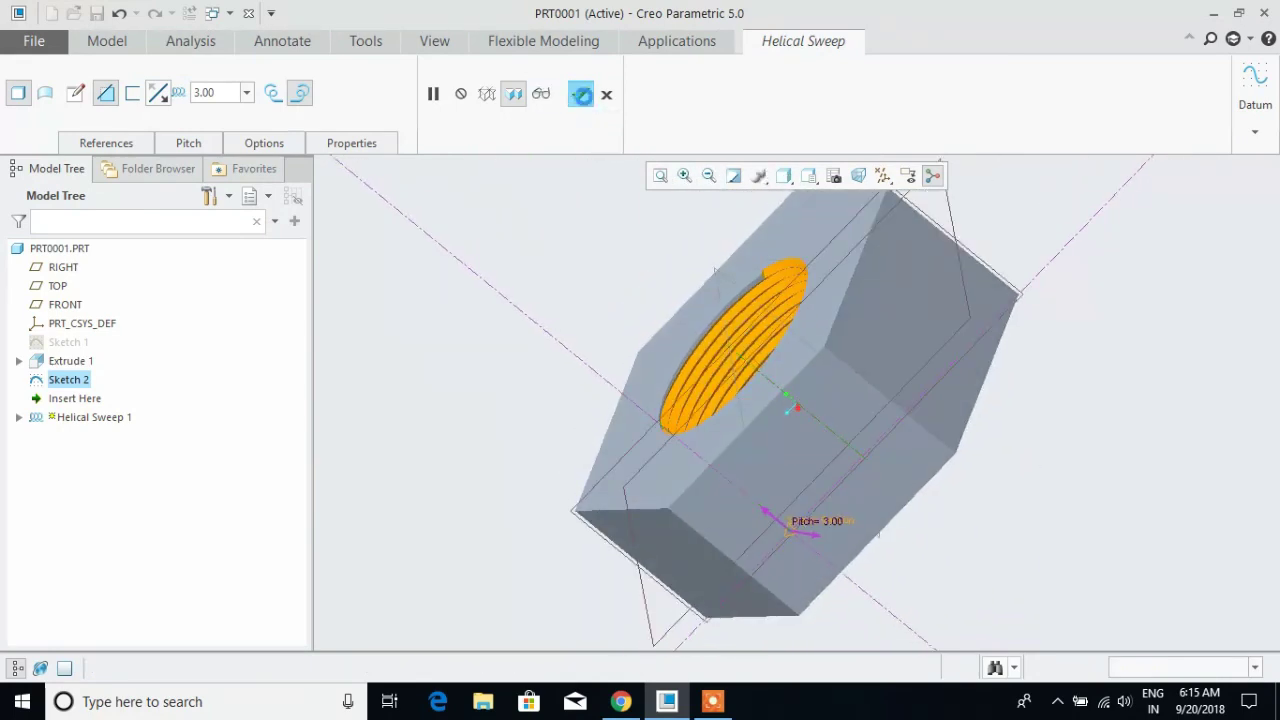
Start a sketch on the FRONT plane and place a vertical centerline through the origin
middle_click_drag(1086, 291, 1087, 264)
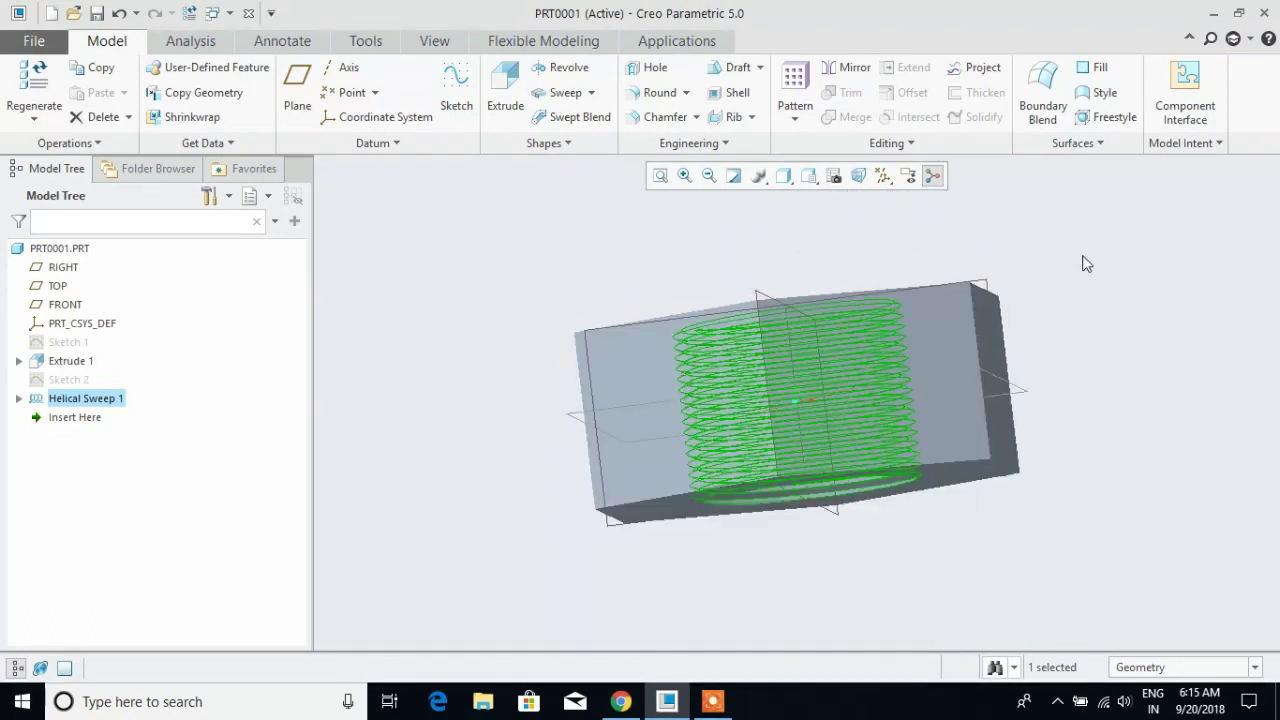
left_click(605, 326)
left_click(617, 241)
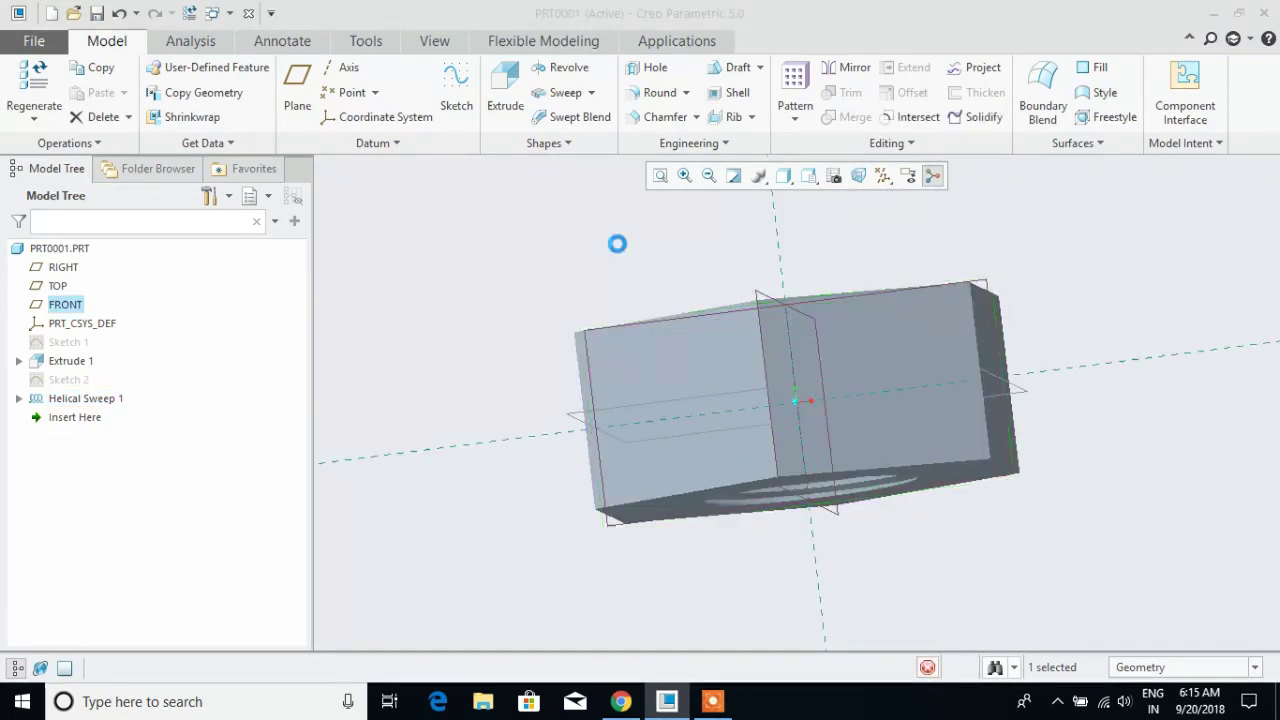
left_click(830, 187)
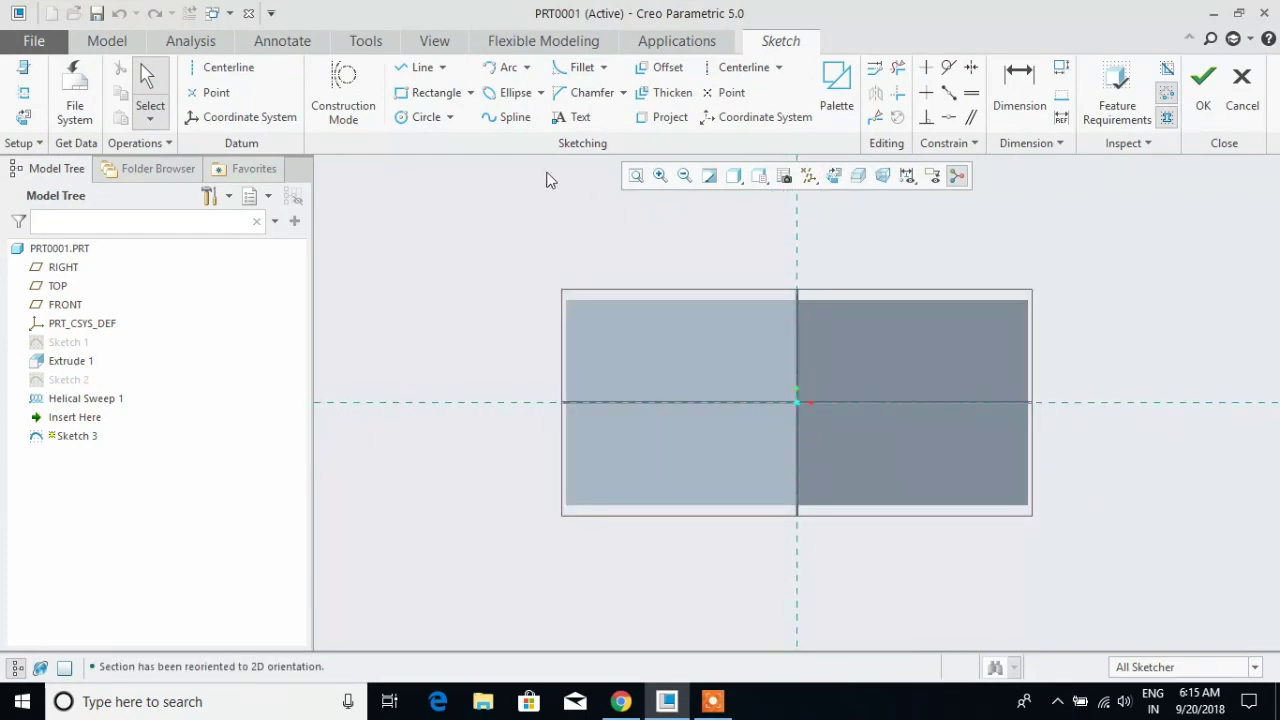
left_click(232, 67)
left_click(797, 235)
left_click(800, 266)
middle_click(686, 257)
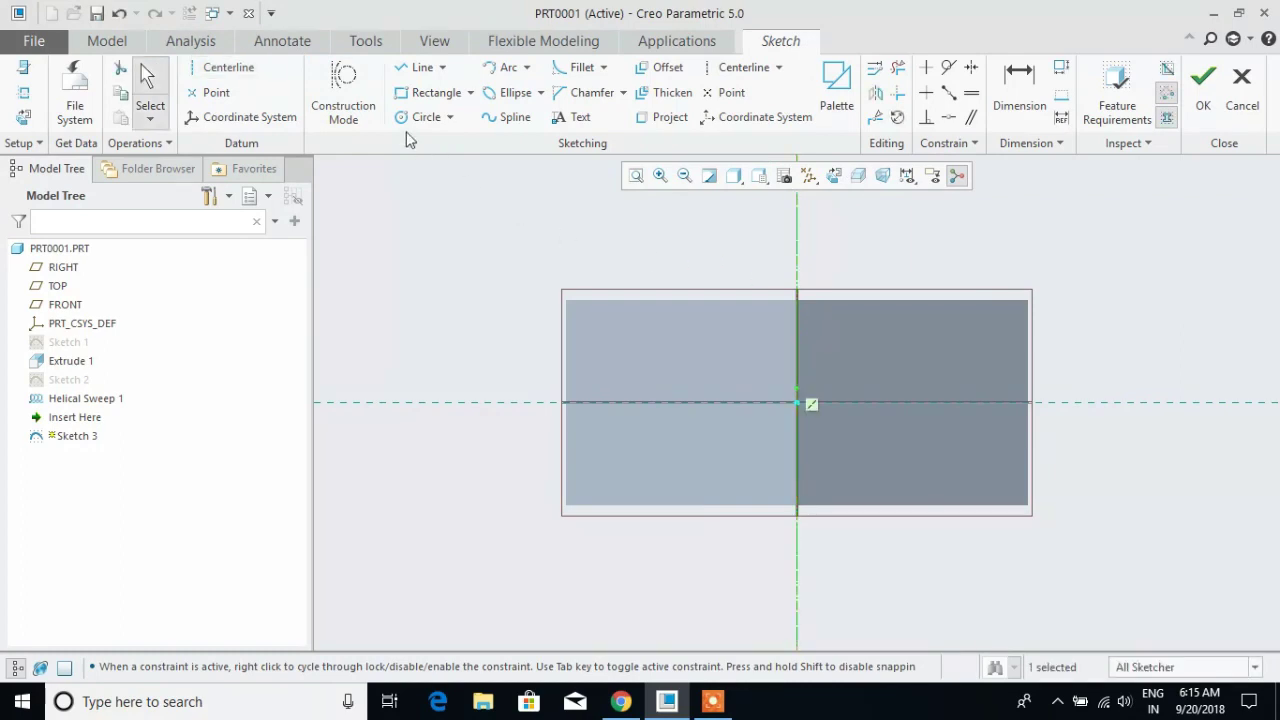
Draw a closed four-sided profile with a sloping lower edge across the nut's upper-left corner and finish the sketch
left_click(413, 70)
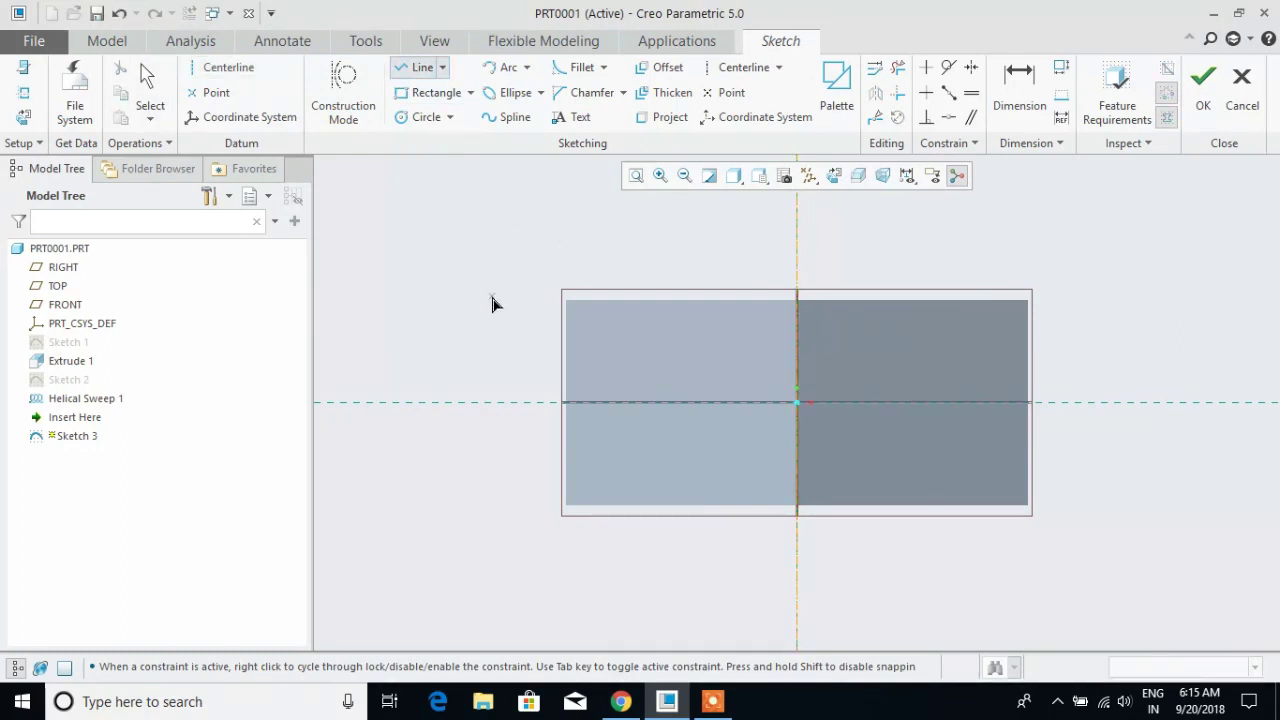
left_click(503, 349)
left_click(488, 287)
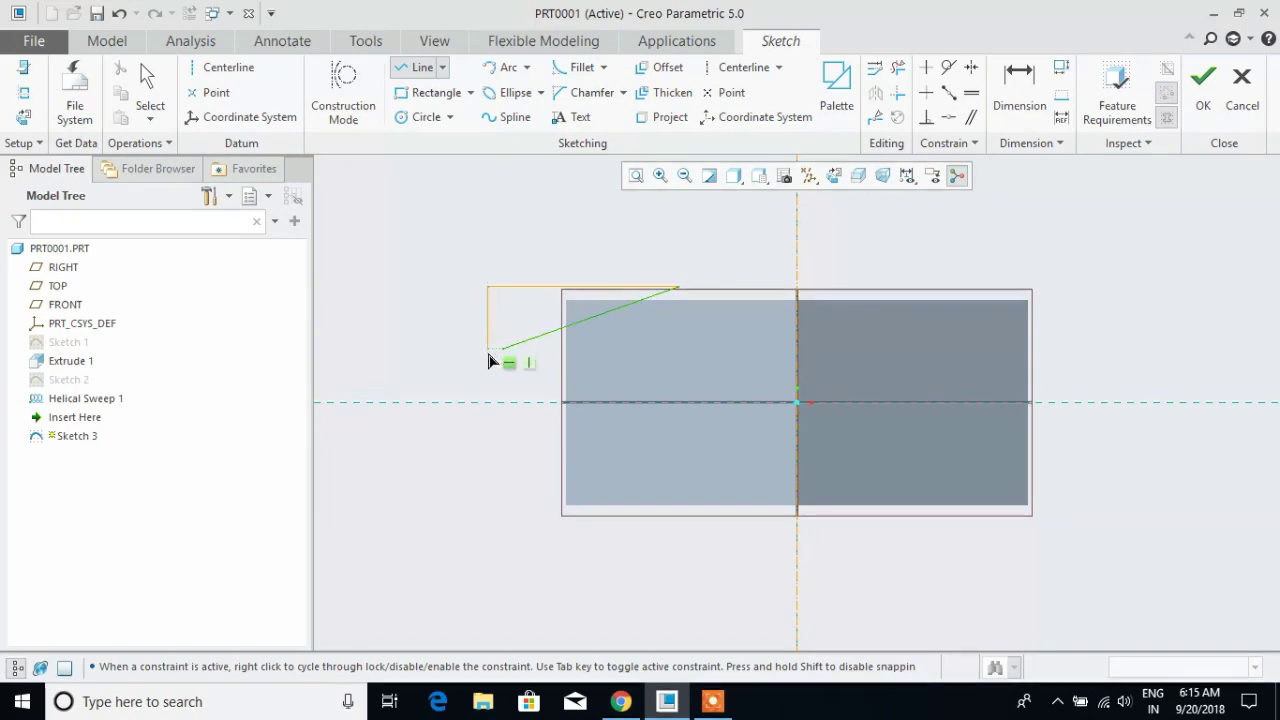
left_click(489, 349)
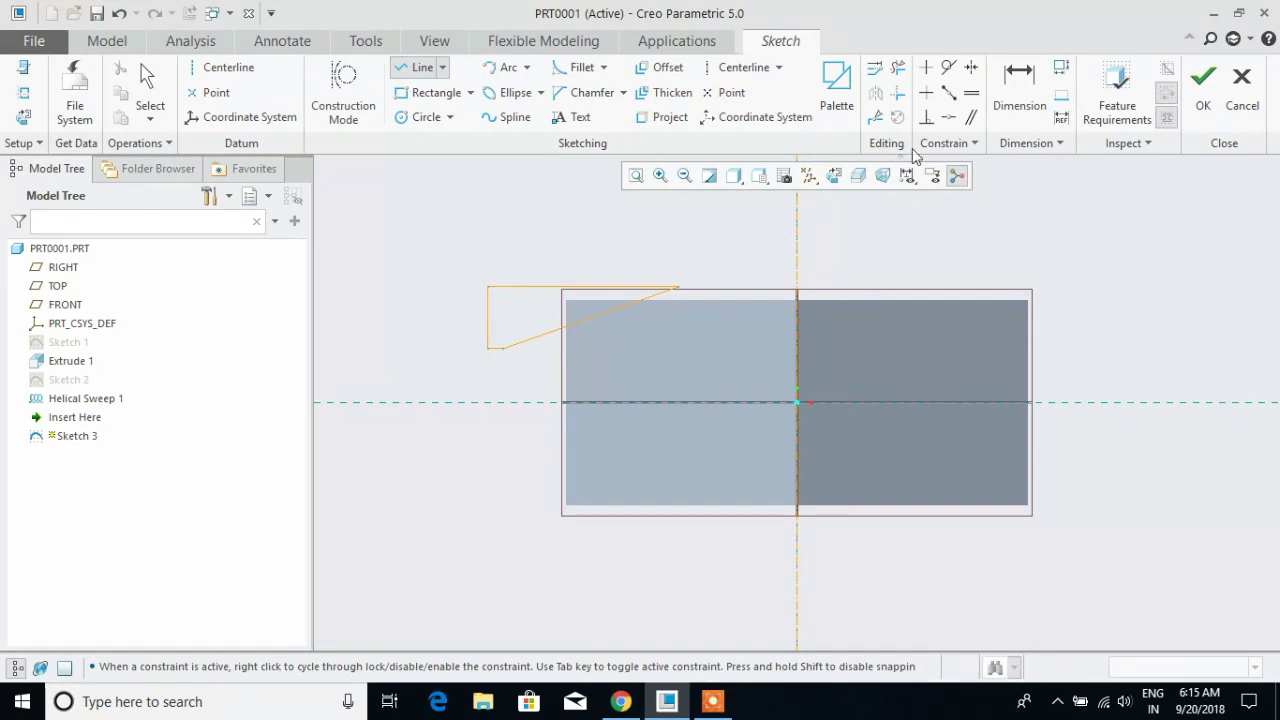
left_click(1203, 85)
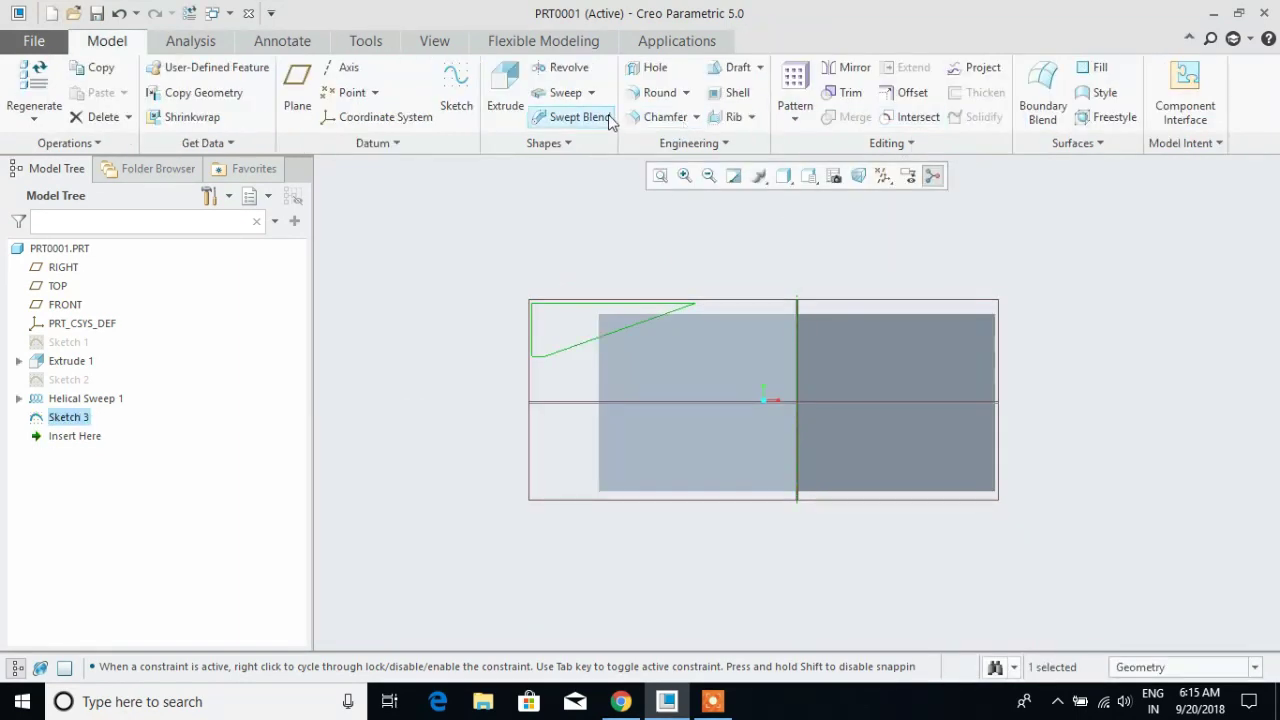
Revolve the corner profile 360 degrees around the centerline as a cut to chamfer one end of the nut
left_click(569, 67)
middle_click_drag(1170, 330, 1114, 331)
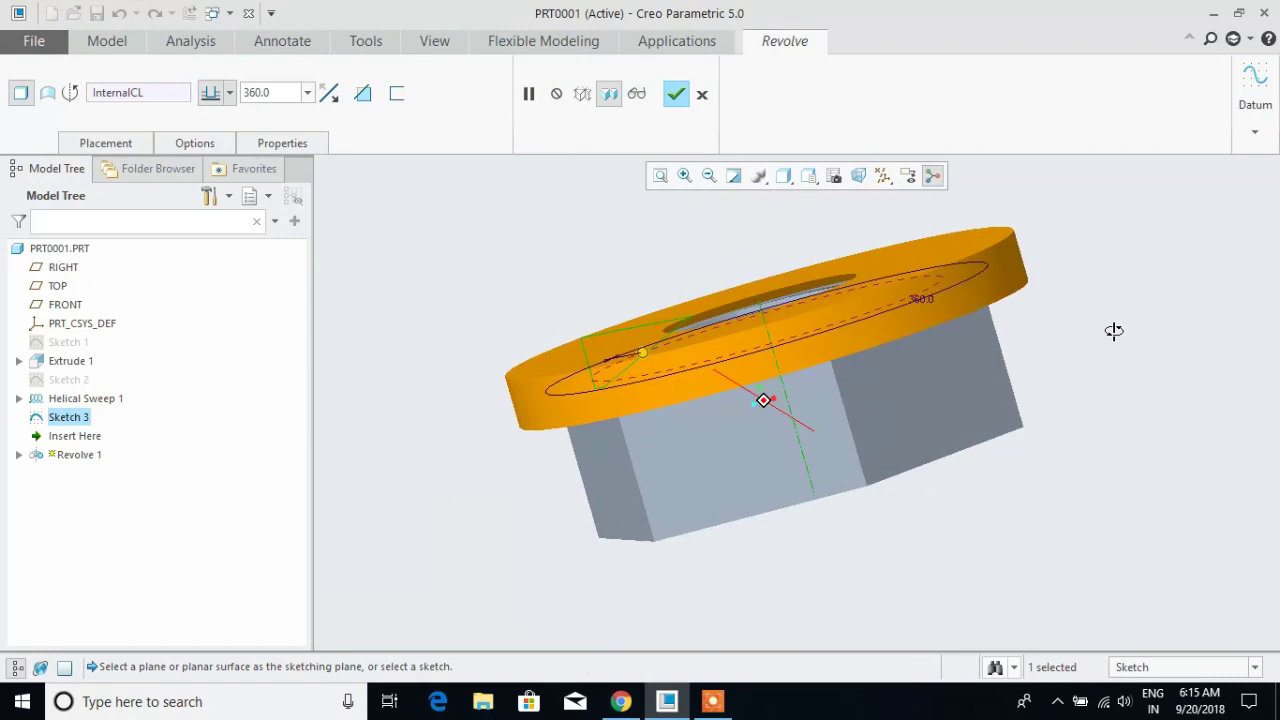
left_click(363, 95)
mouse_move(1080, 276)
middle_mouse_down()
mouse_move(1123, 323)
mouse_move(1146, 303)
mouse_move(1058, 293)
mouse_move(1060, 263)
mouse_move(1080, 260)
mouse_move(1069, 274)
middle_mouse_up()
left_click(701, 94)
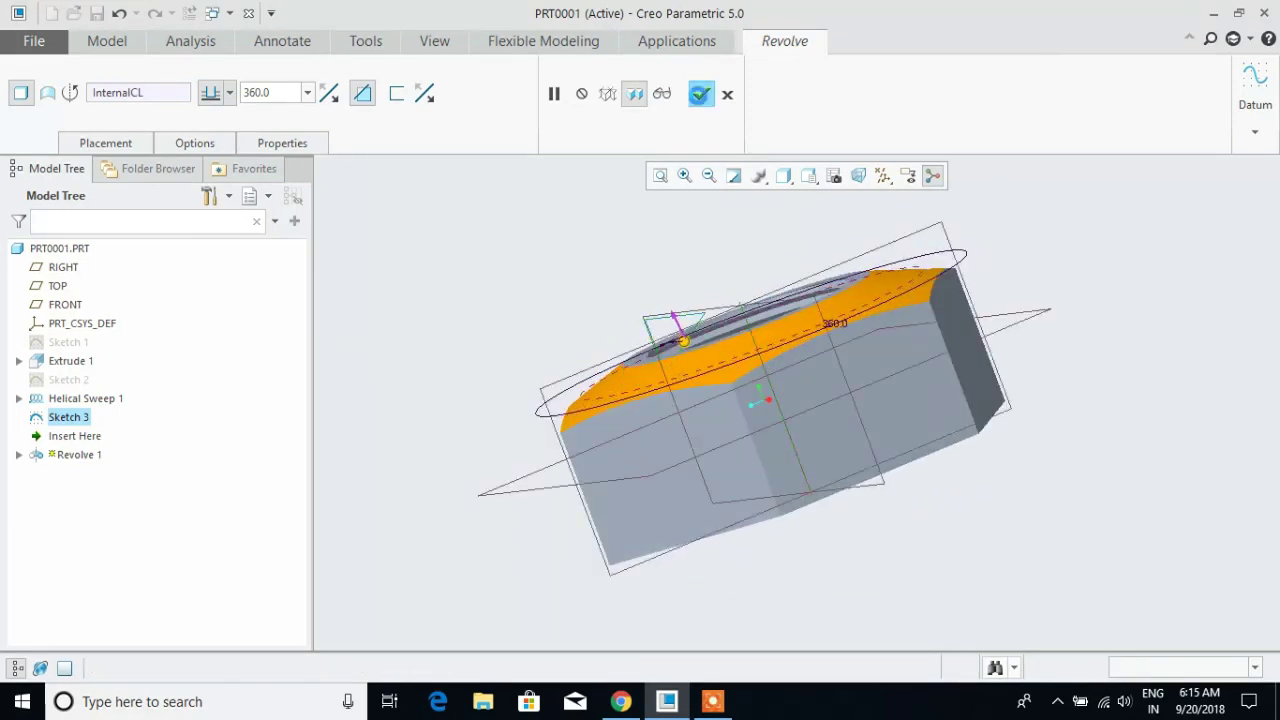
middle_click_drag(1057, 355, 939, 391)
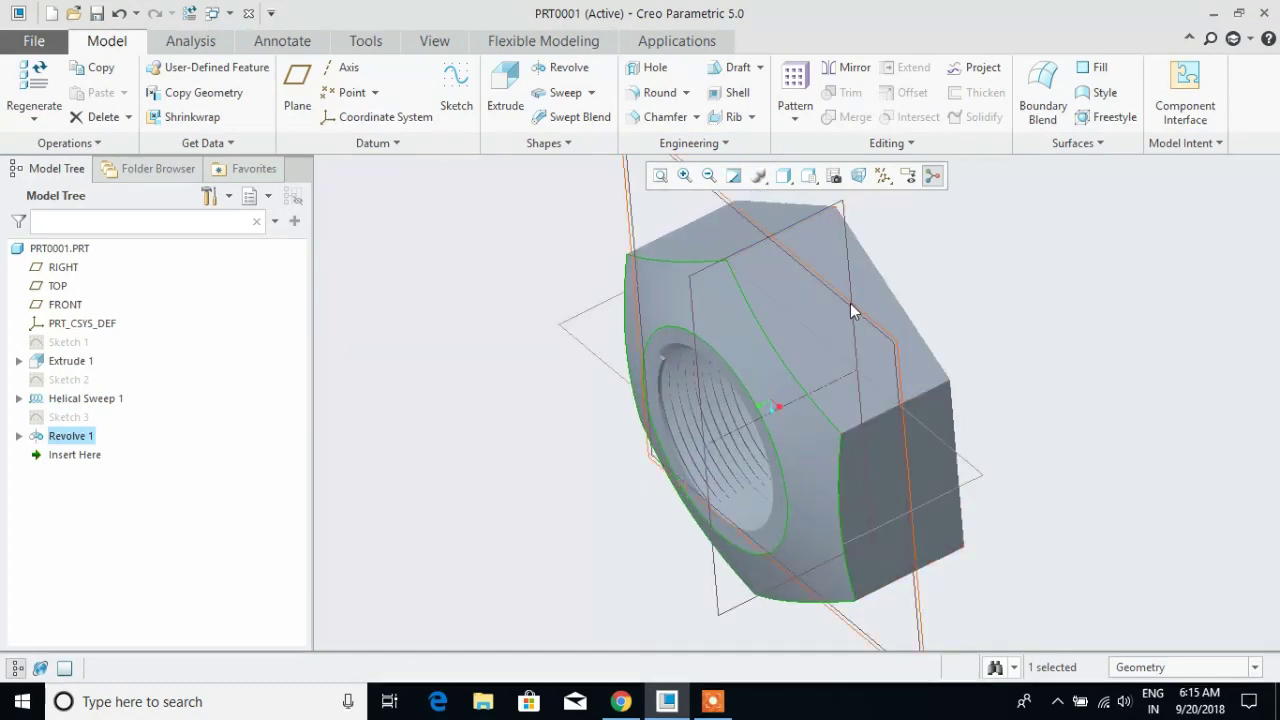
left_click(740, 348)
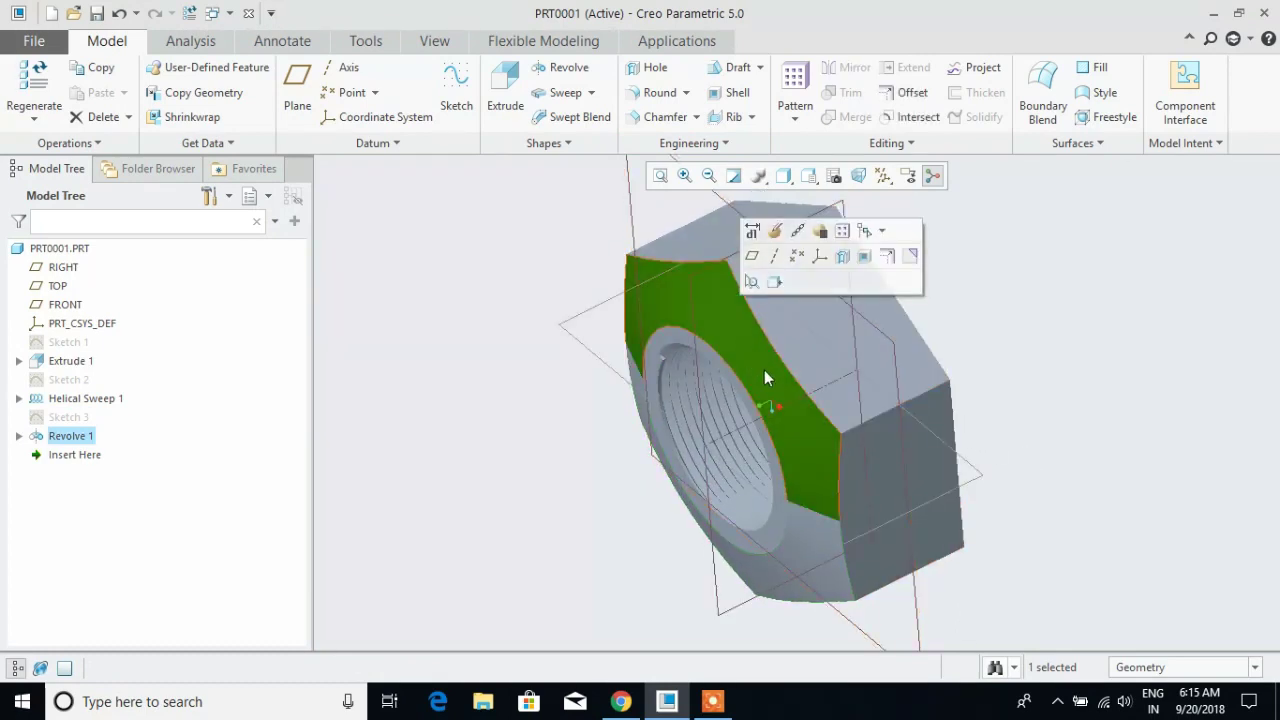
left_click(812, 545, "ctrl")
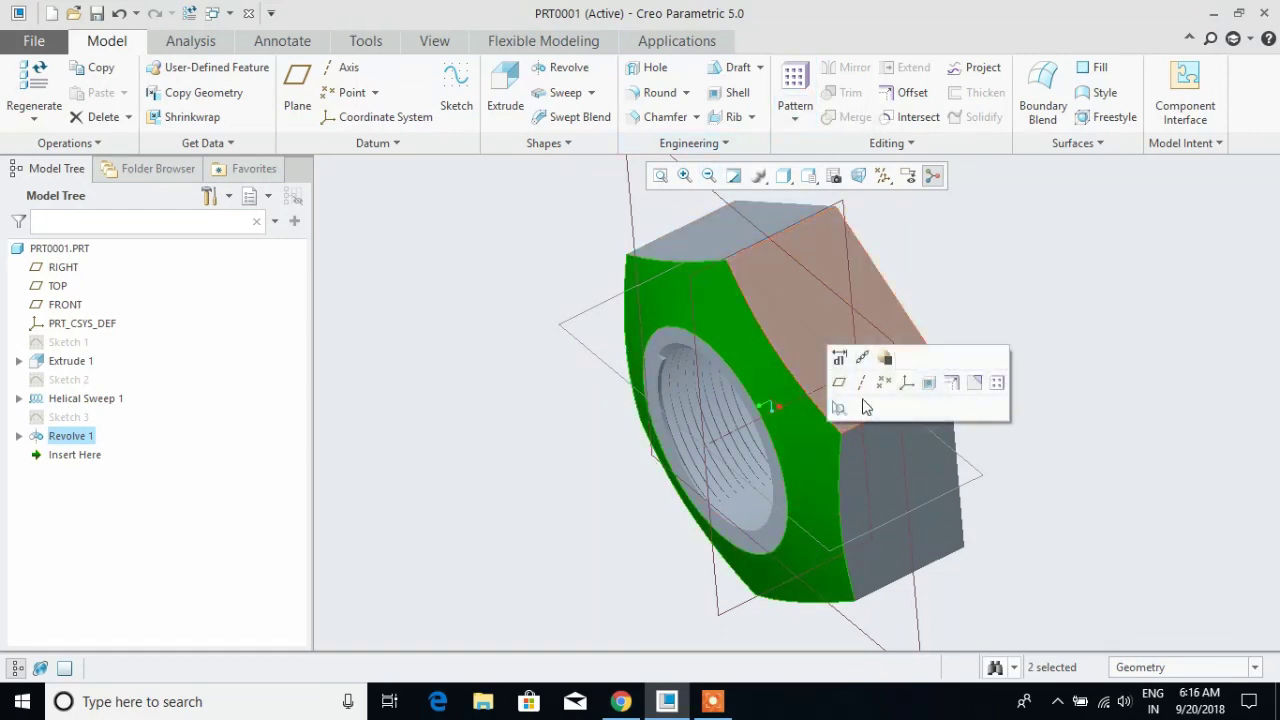
left_click(479, 290)
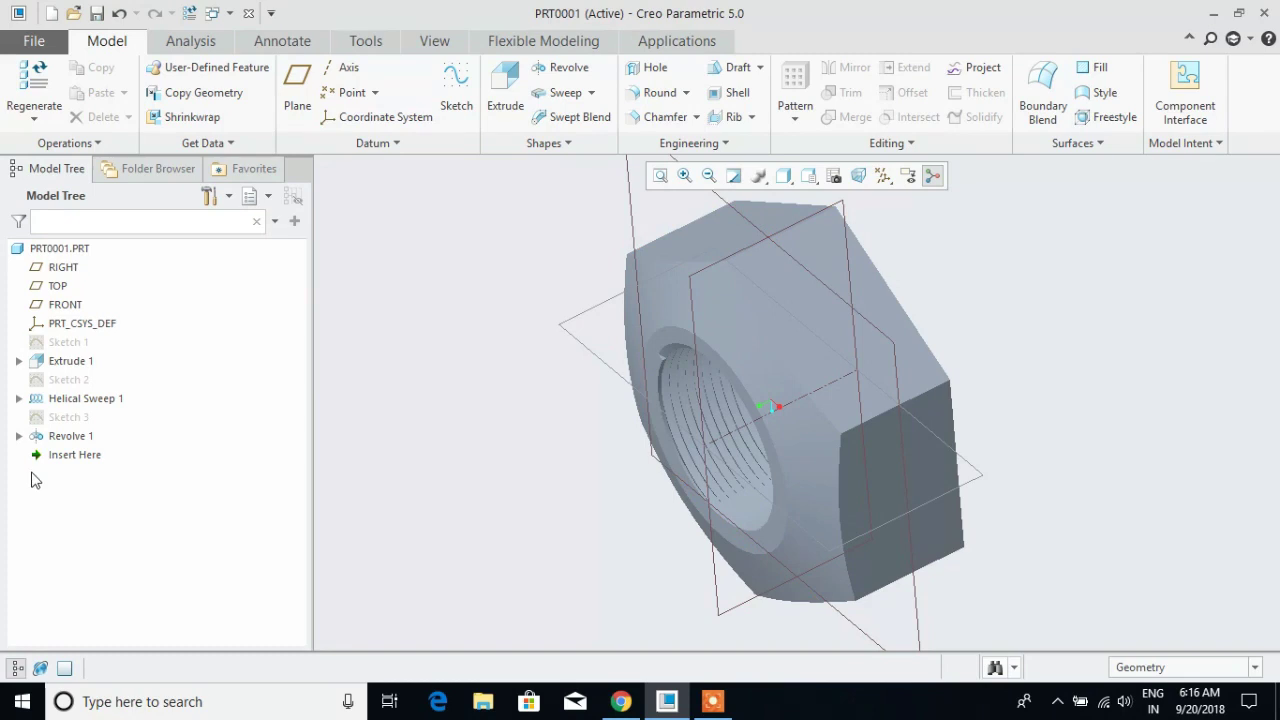
Mirror the revolved chamfer cut about the nut's mid-plane onto its opposite end
left_click(68, 436)
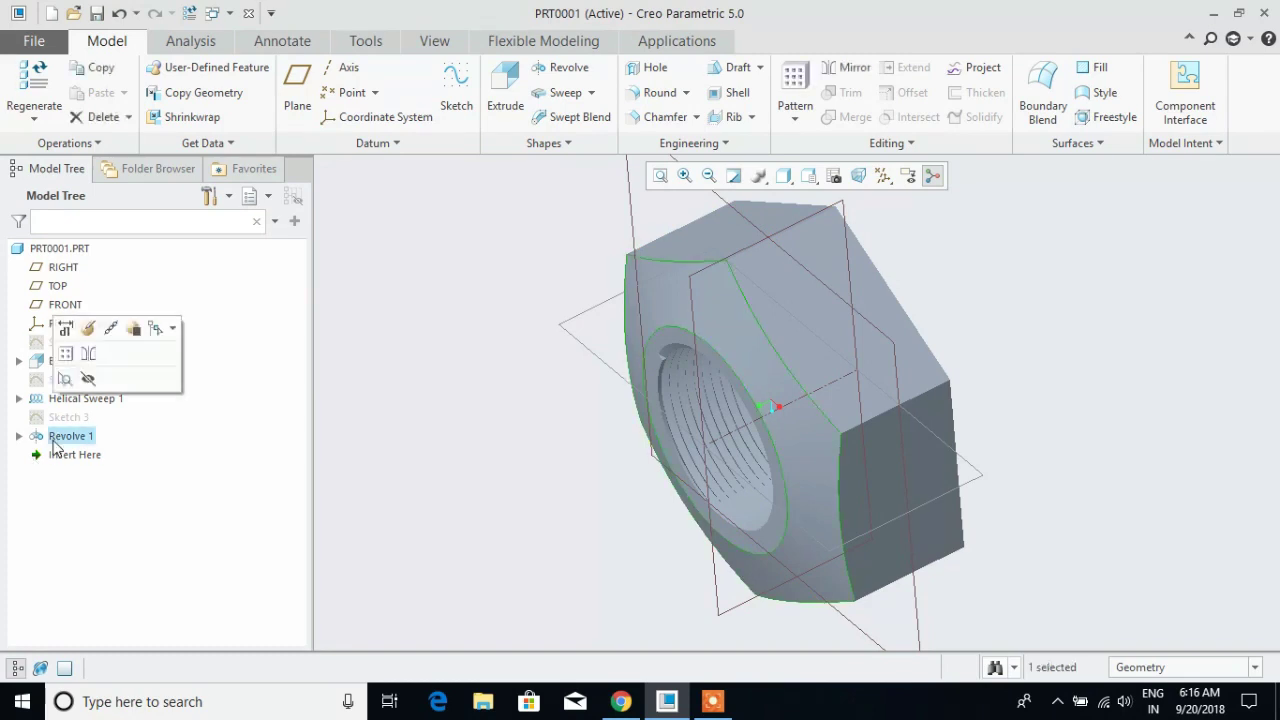
left_click(89, 356)
left_click(830, 287)
middle_click_drag(1006, 292, 894, 314)
left_click(393, 100)
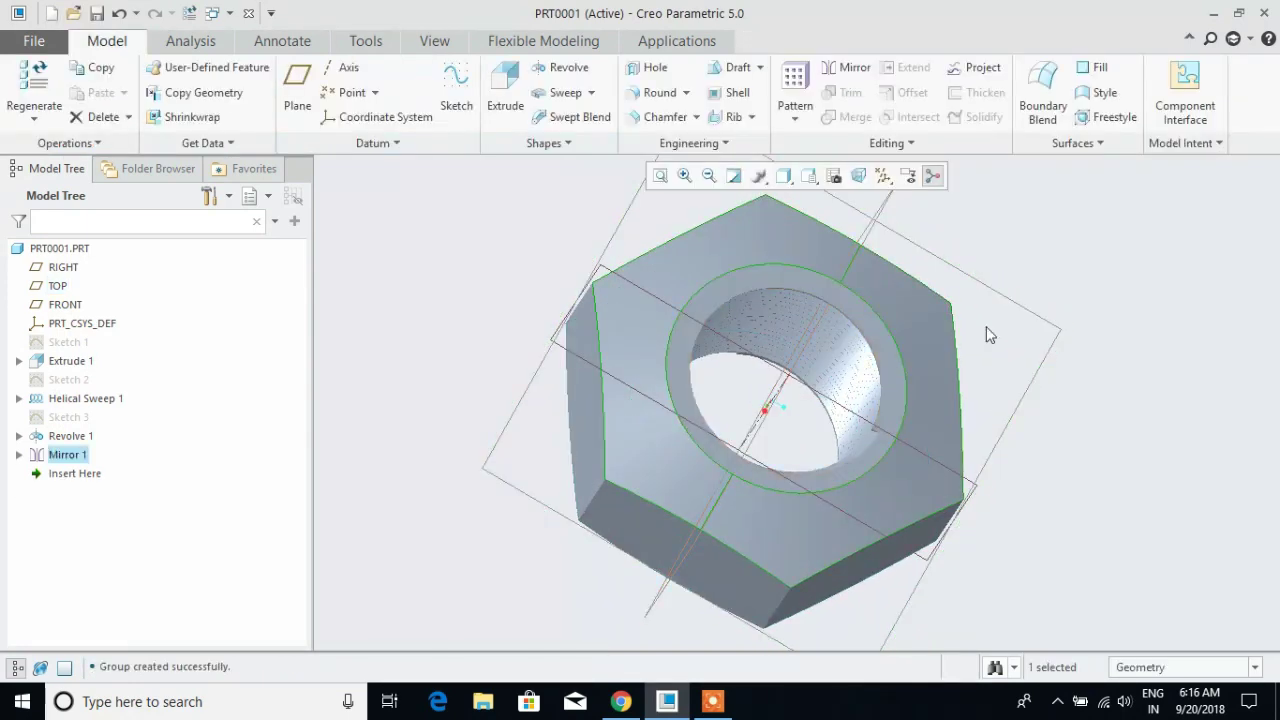
middle_click_drag(1113, 312, 829, 606)
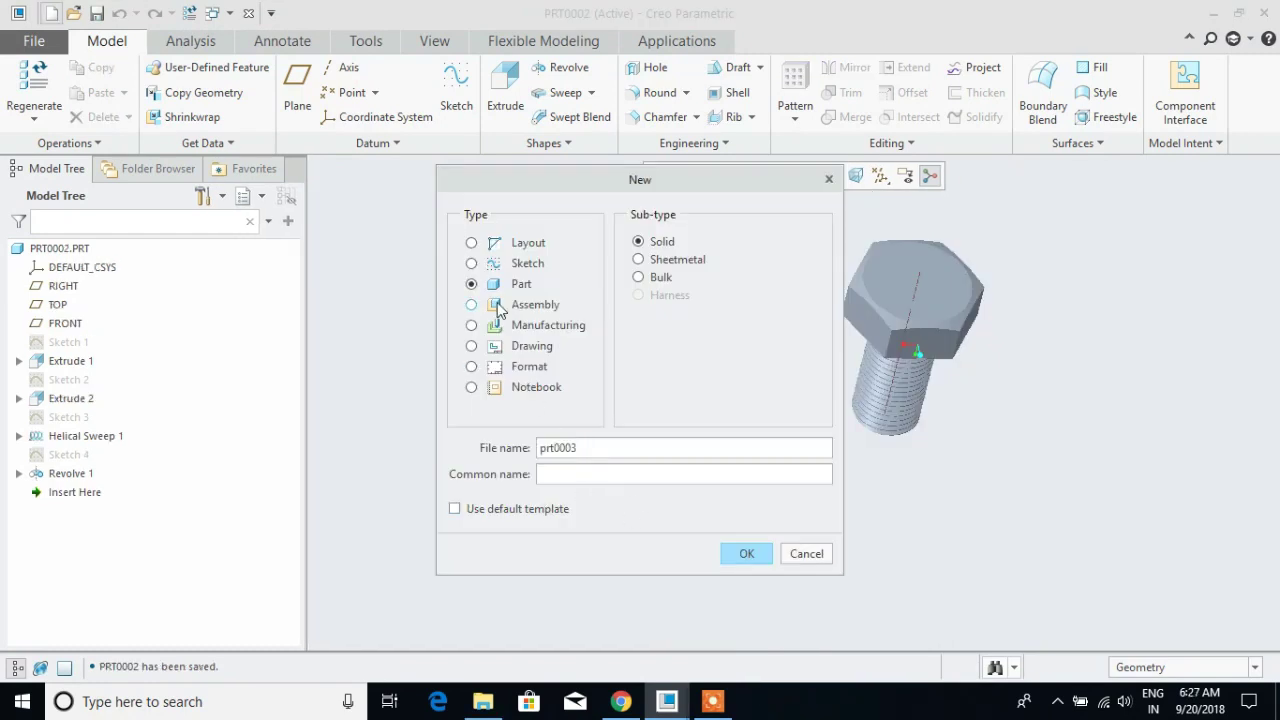
Create a new assembly from the mmks_asm_design template
left_click(471, 305)
left_click(745, 555)
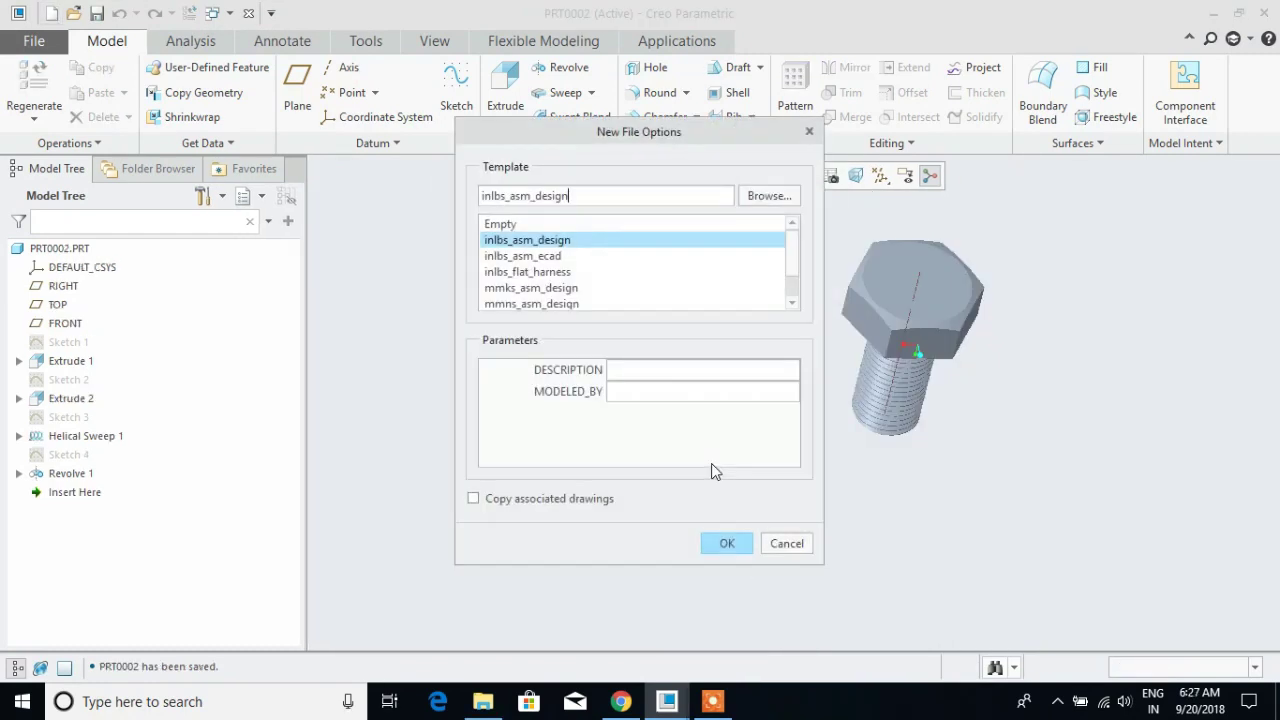
left_click(540, 288)
left_click(726, 546)
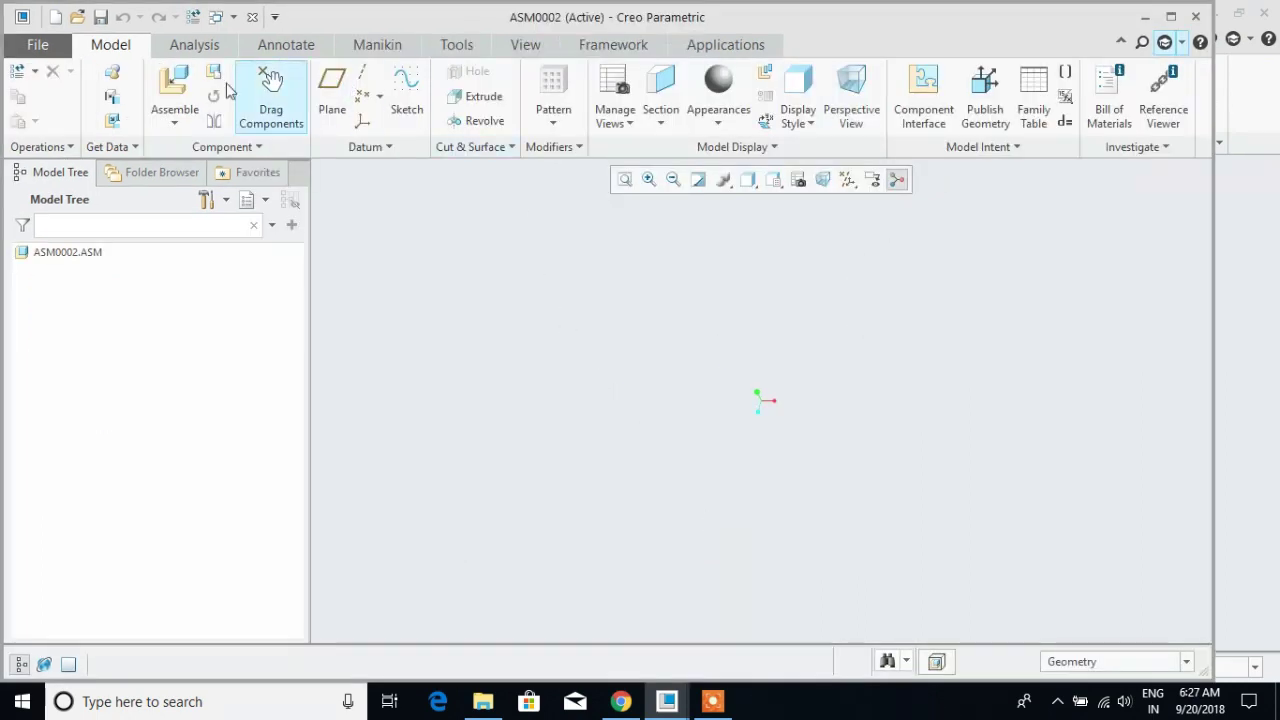
Insert the bolt prt0002.prt into the assembly and place it with the Default constraint
left_click(174, 88)
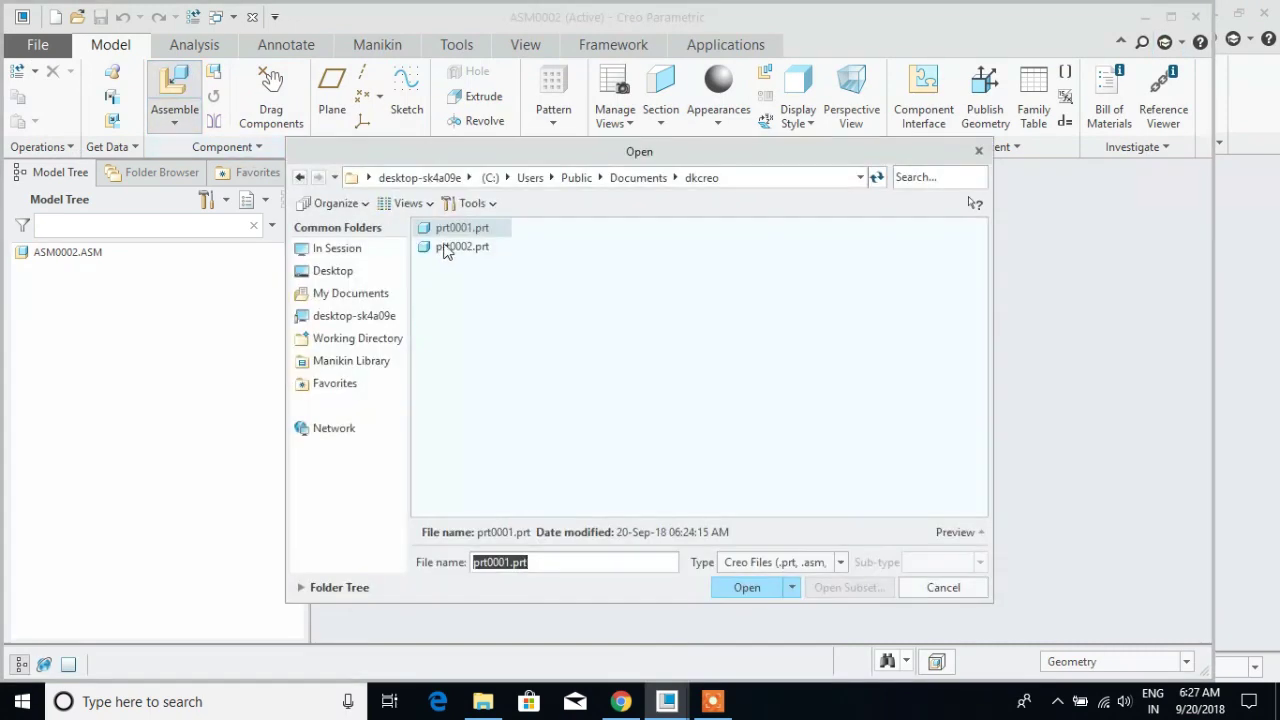
left_click(446, 249)
double_click(446, 249)
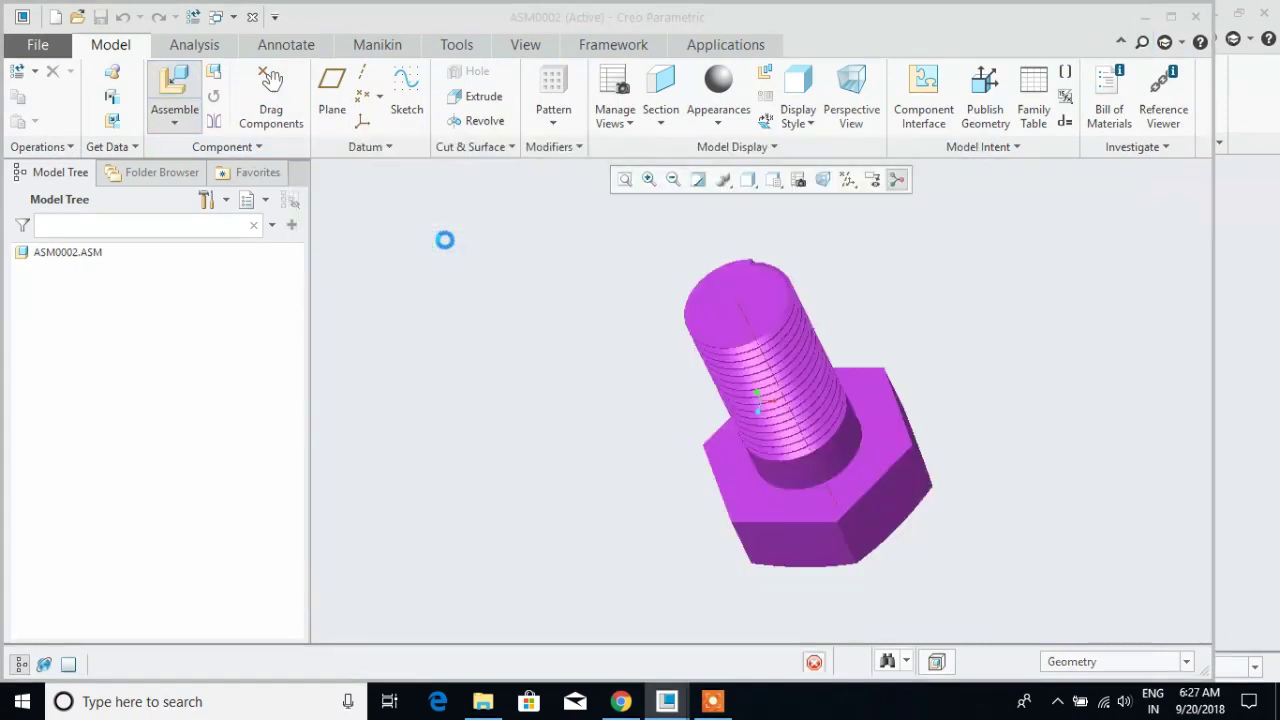
left_click(347, 99)
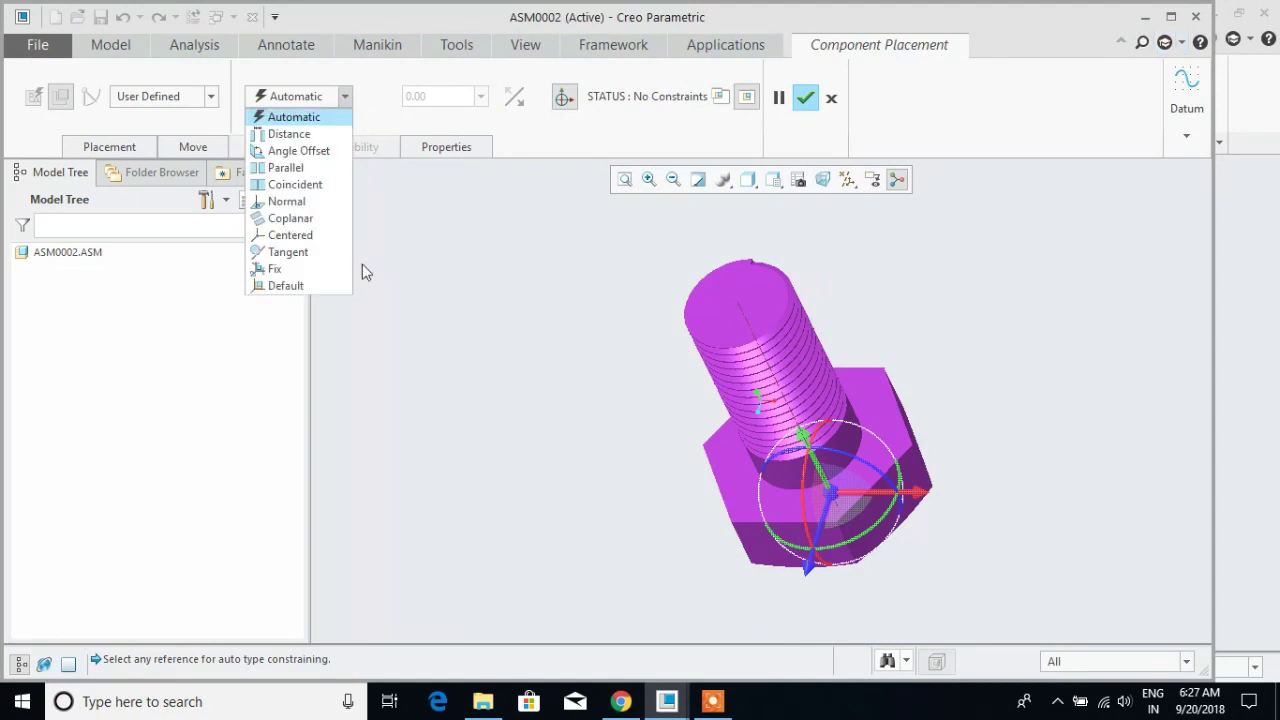
left_click(308, 290)
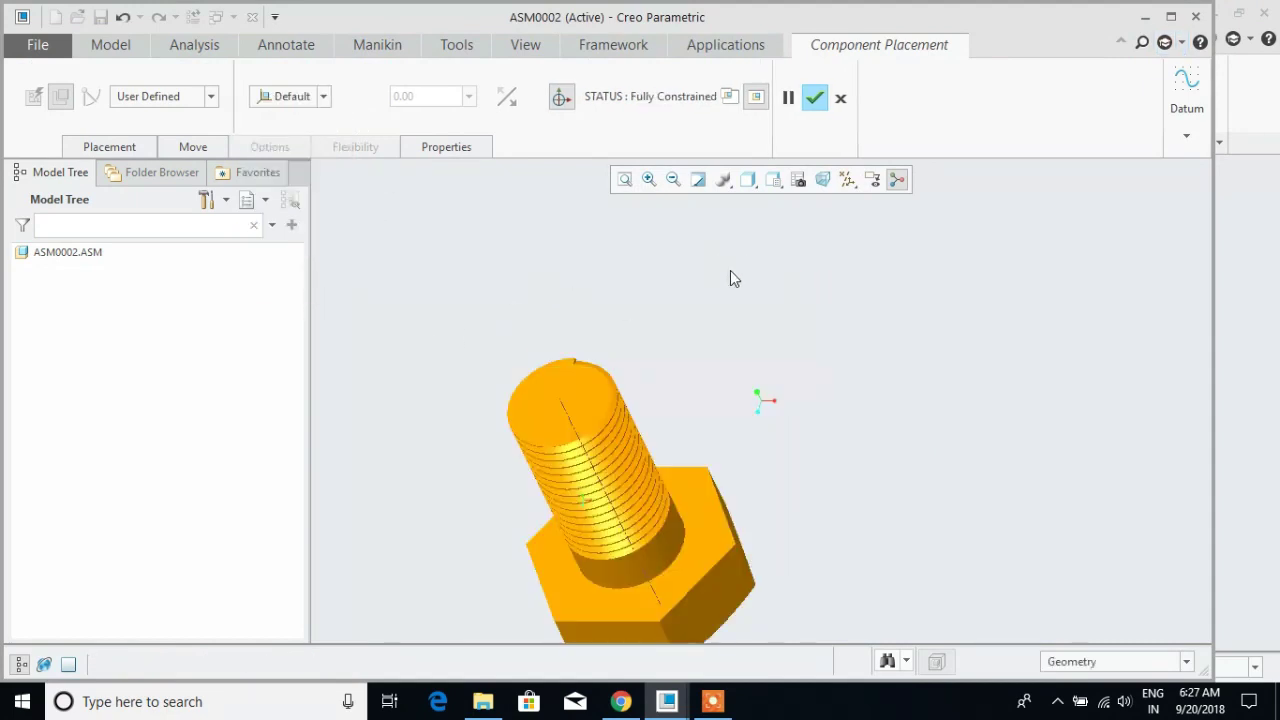
middle_click_drag(777, 306, 537, 241)
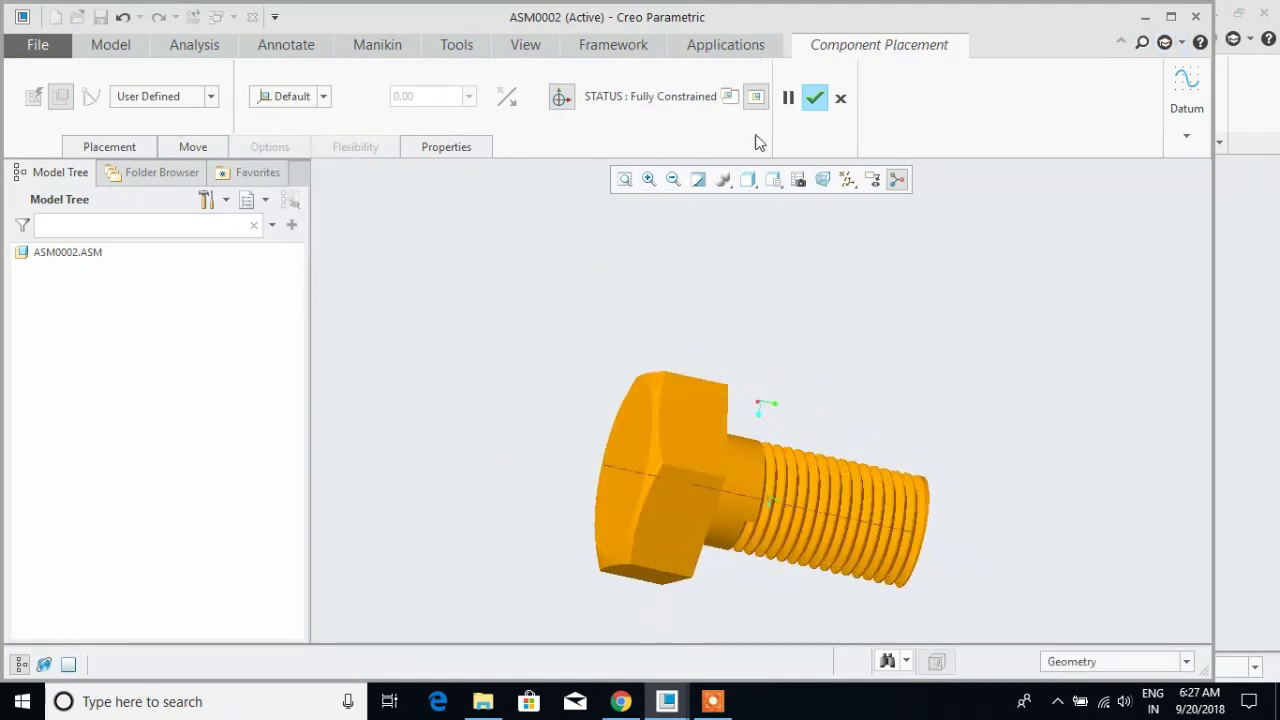
left_click(815, 98)
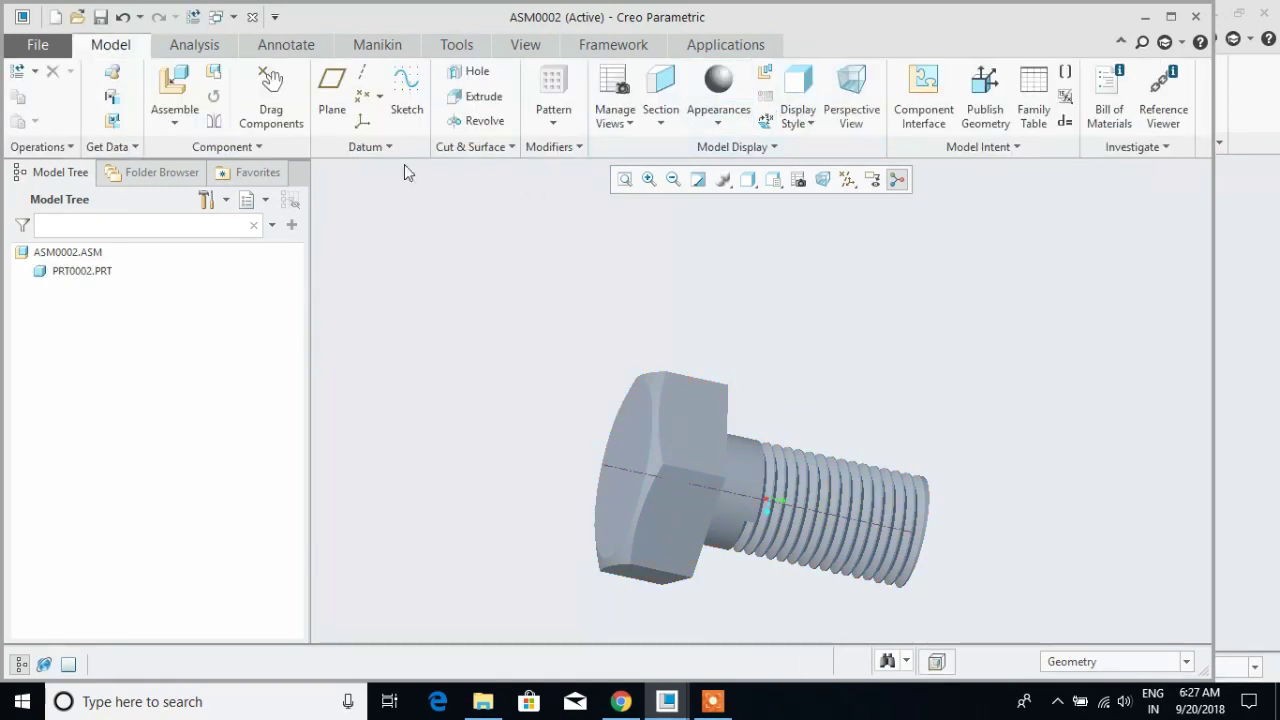
Bring the nut prt0001.prt into the assembly and move it along its axis away from the bolt head
left_click(178, 98)
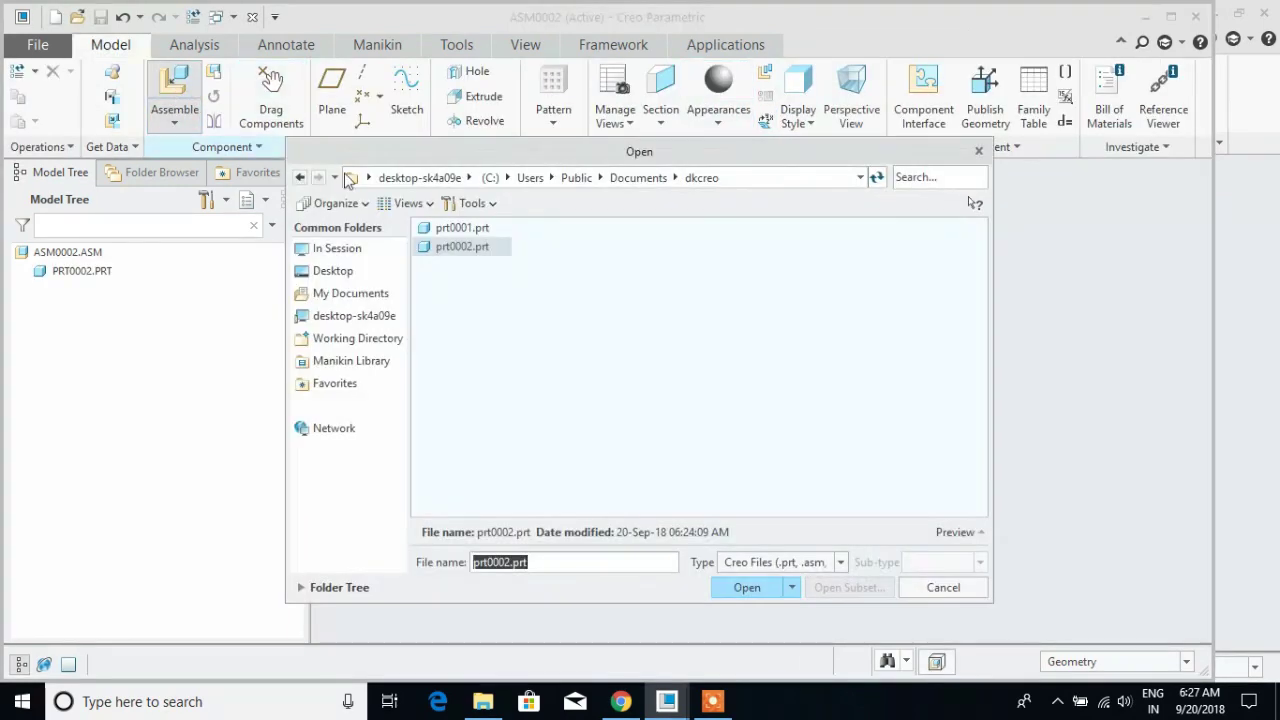
double_click(452, 230)
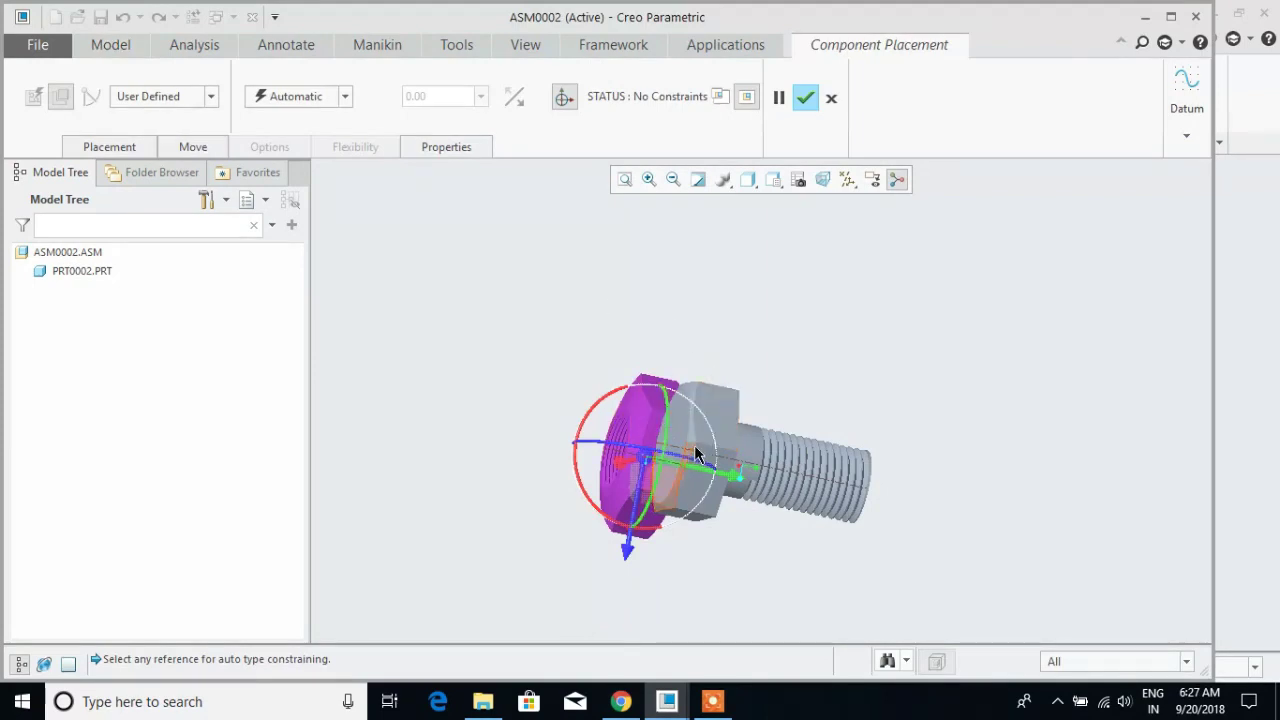
scroll(694, 445, "down", 5)
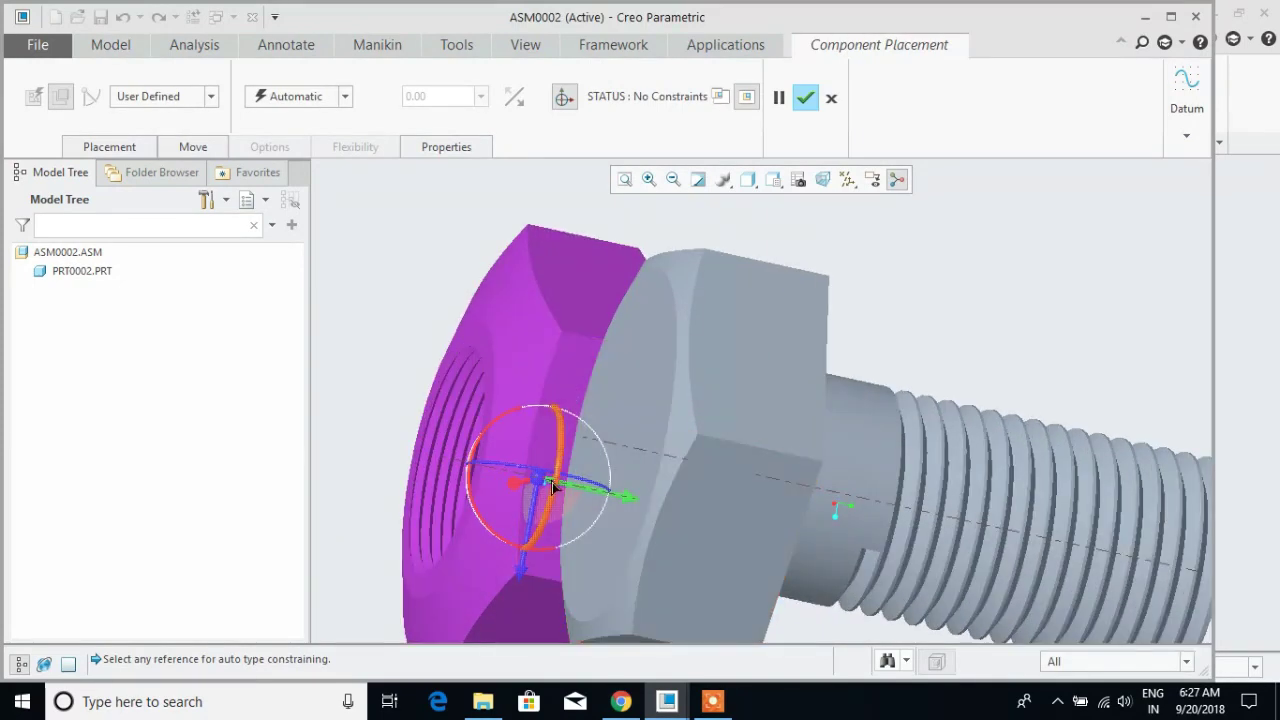
left_click_drag(592, 497, 428, 465)
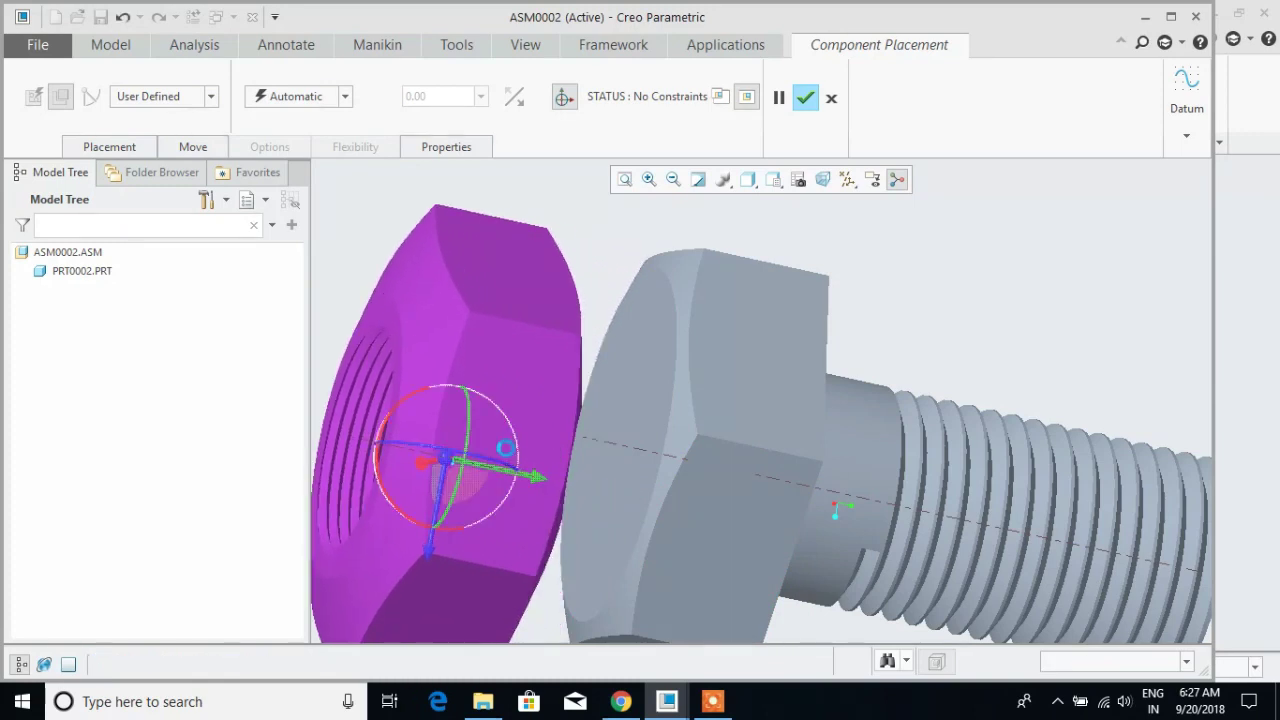
Constrain the nut's central axis to the bolt's central axis with a Coincident constraint
left_click(359, 439)
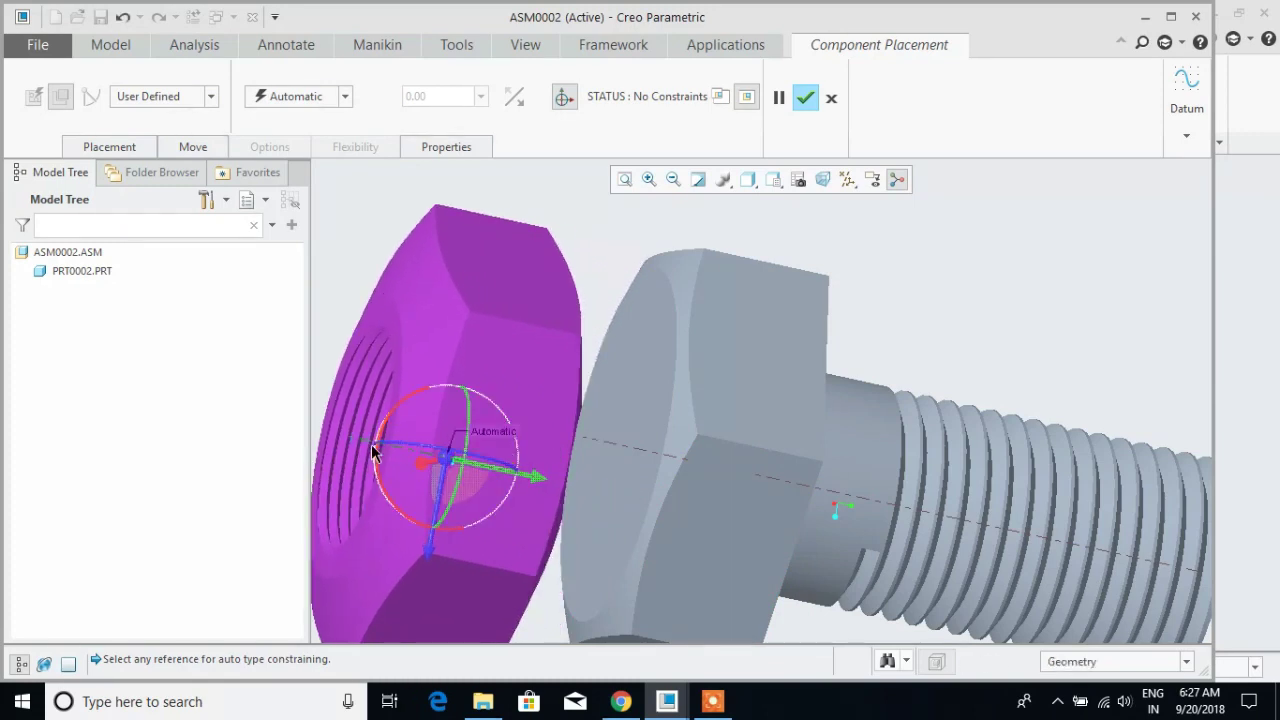
left_click(829, 497)
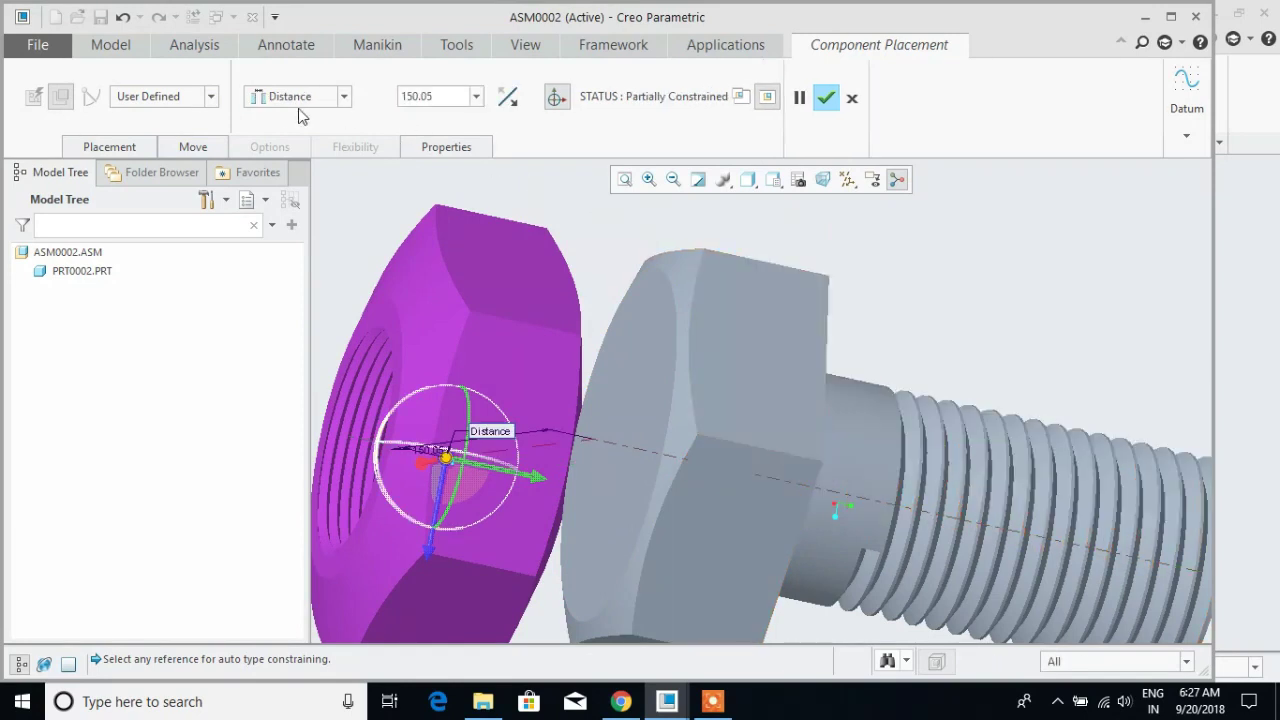
left_click(135, 148)
left_click(371, 243)
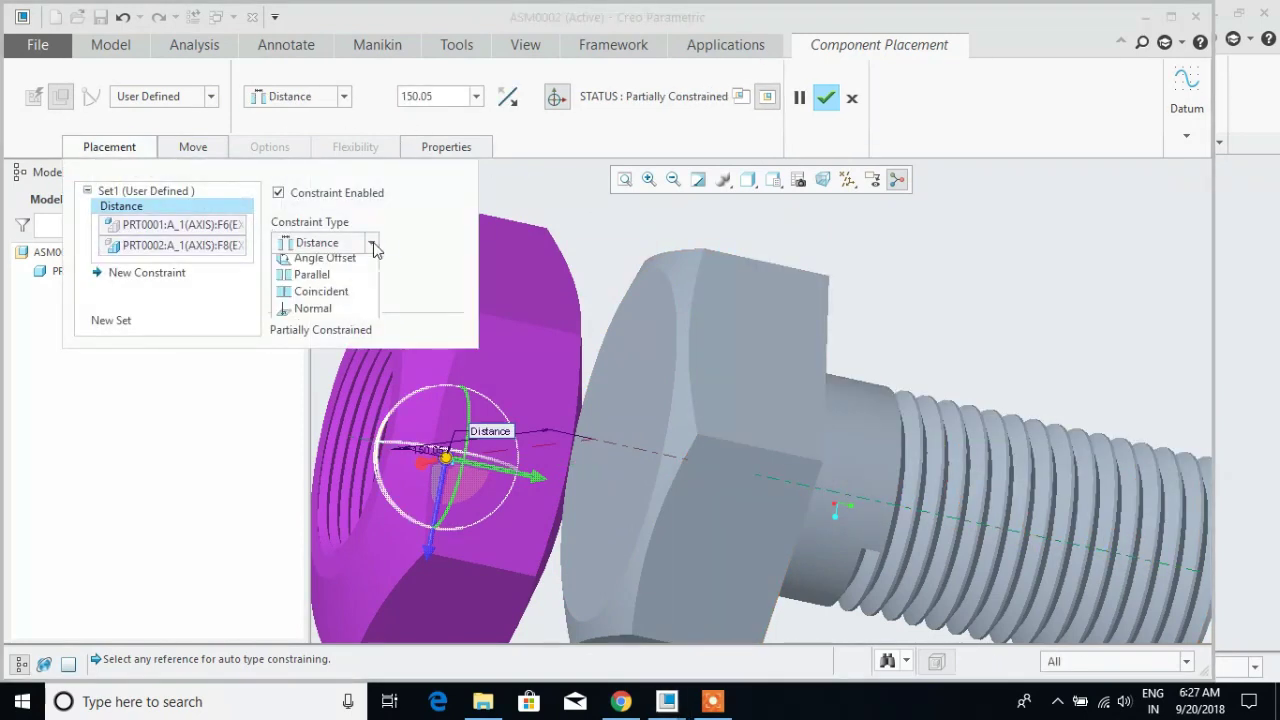
left_click(322, 314)
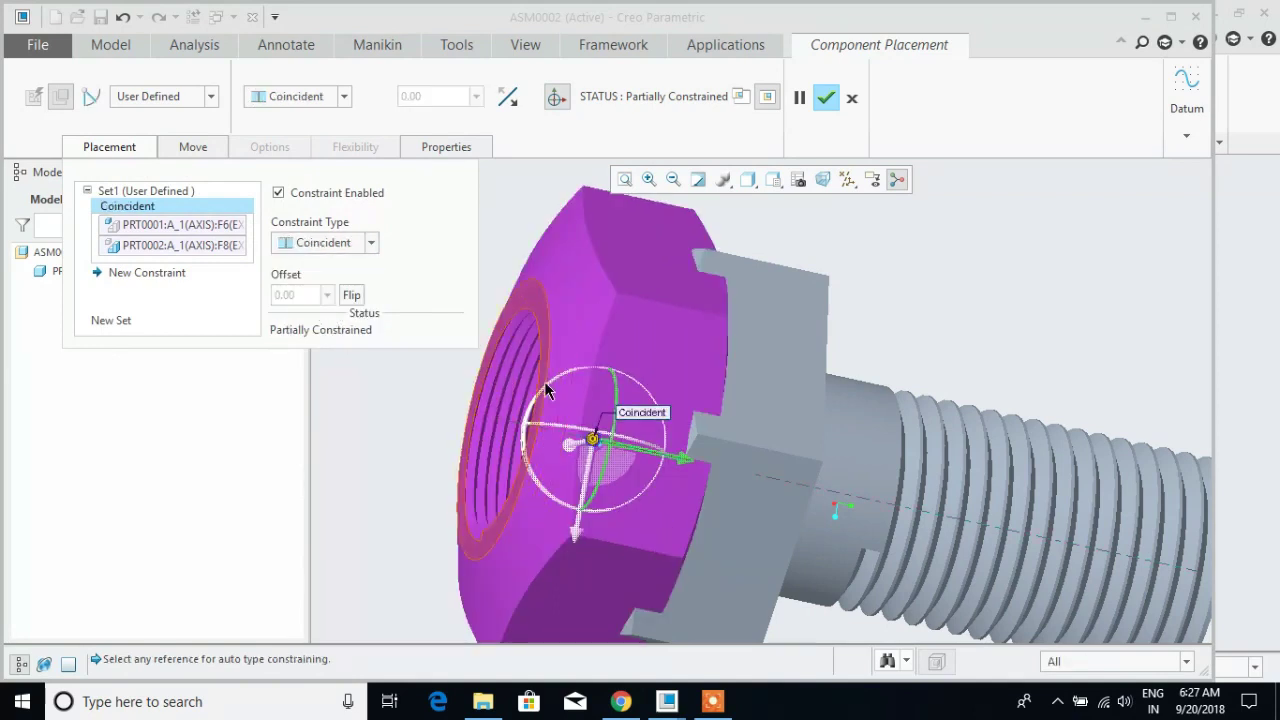
Slide the nut along the shared axis onto the bolt's threaded shank and accept the component placement
left_click_drag(628, 450, 1068, 549)
scroll(887, 307, "down", 3)
middle_click_drag(1070, 315, 1034, 296)
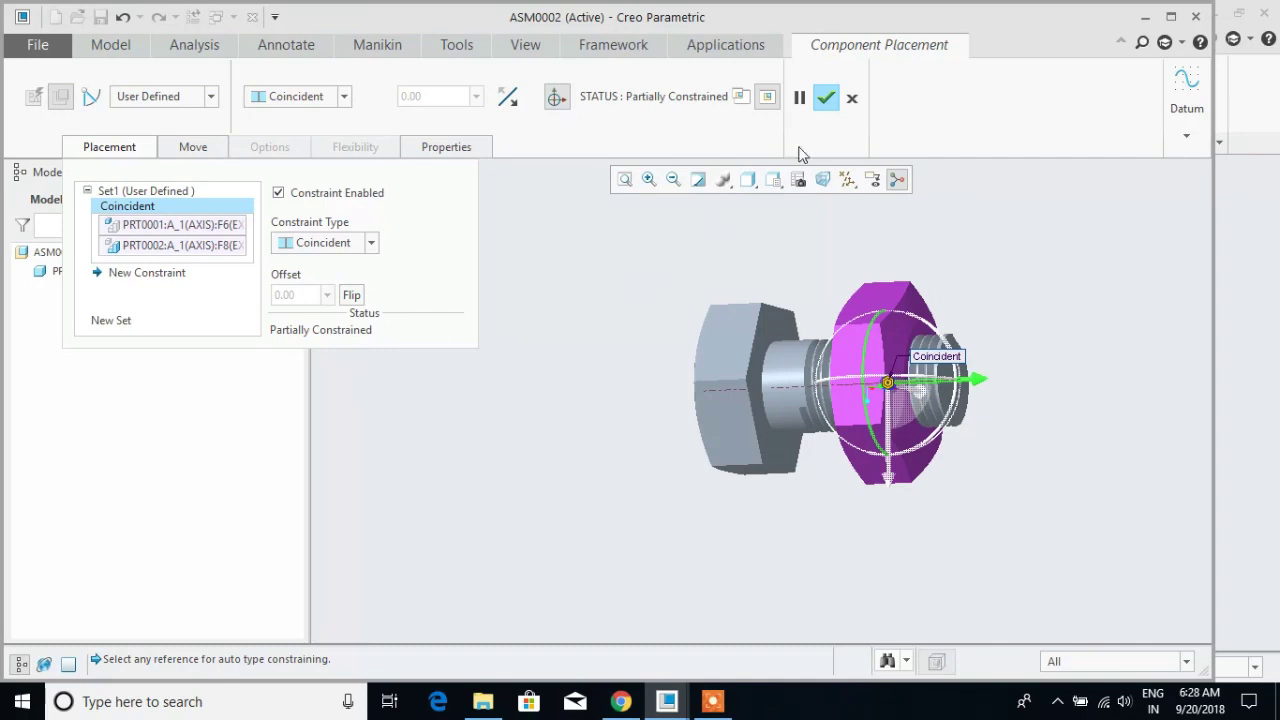
left_click(826, 100)
Reposition the nut on the thread with Drag Components, turning it and moving it closer to the bolt's free end
middle_click_drag(1028, 277, 1070, 188)
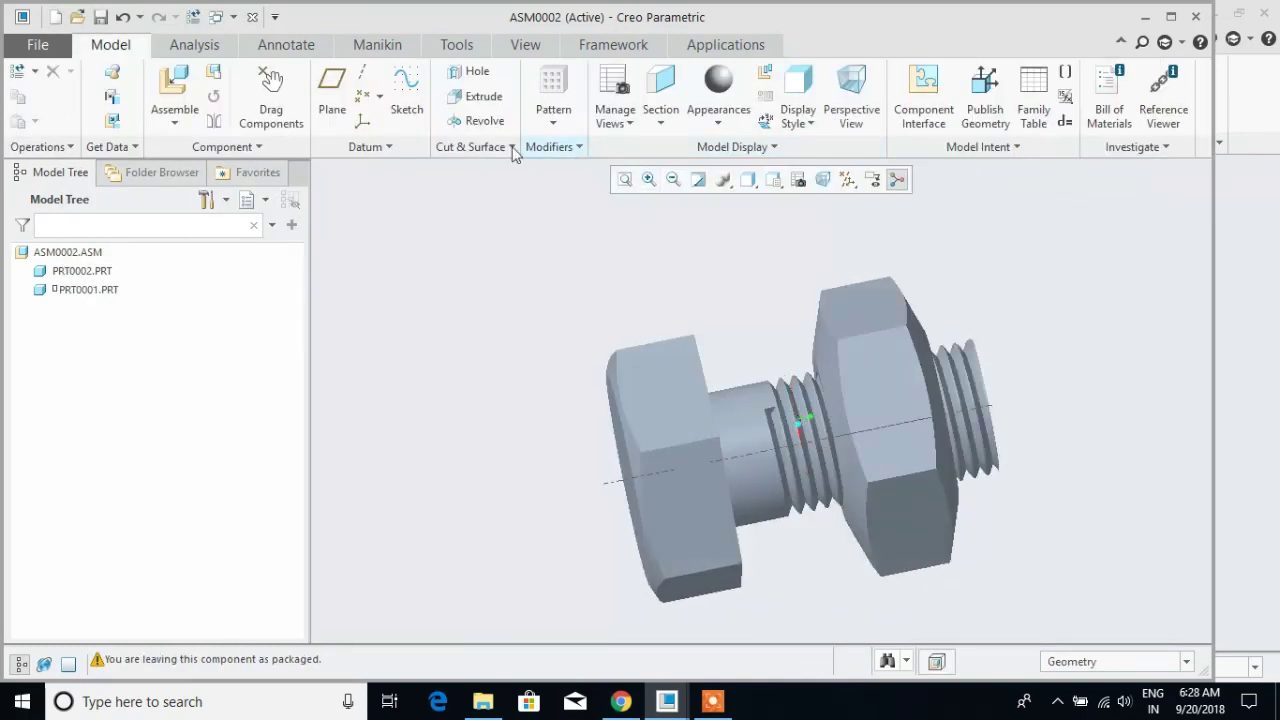
left_click(271, 82)
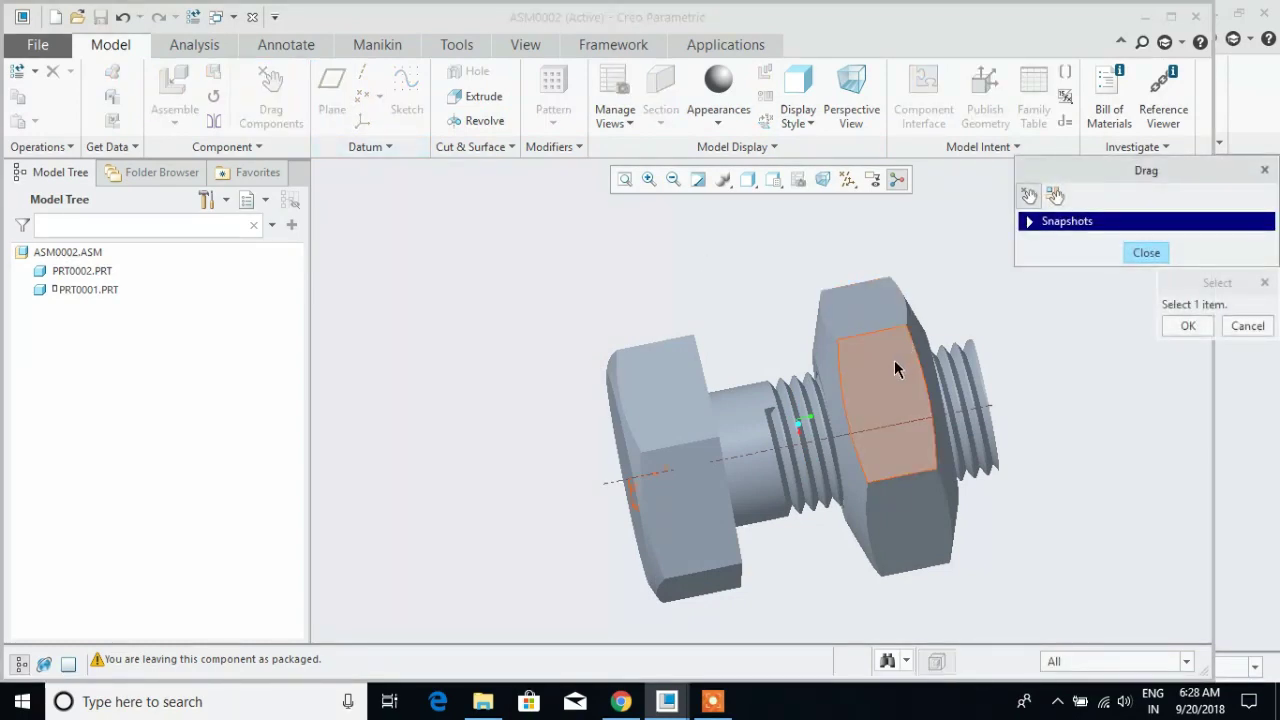
left_click(870, 314)
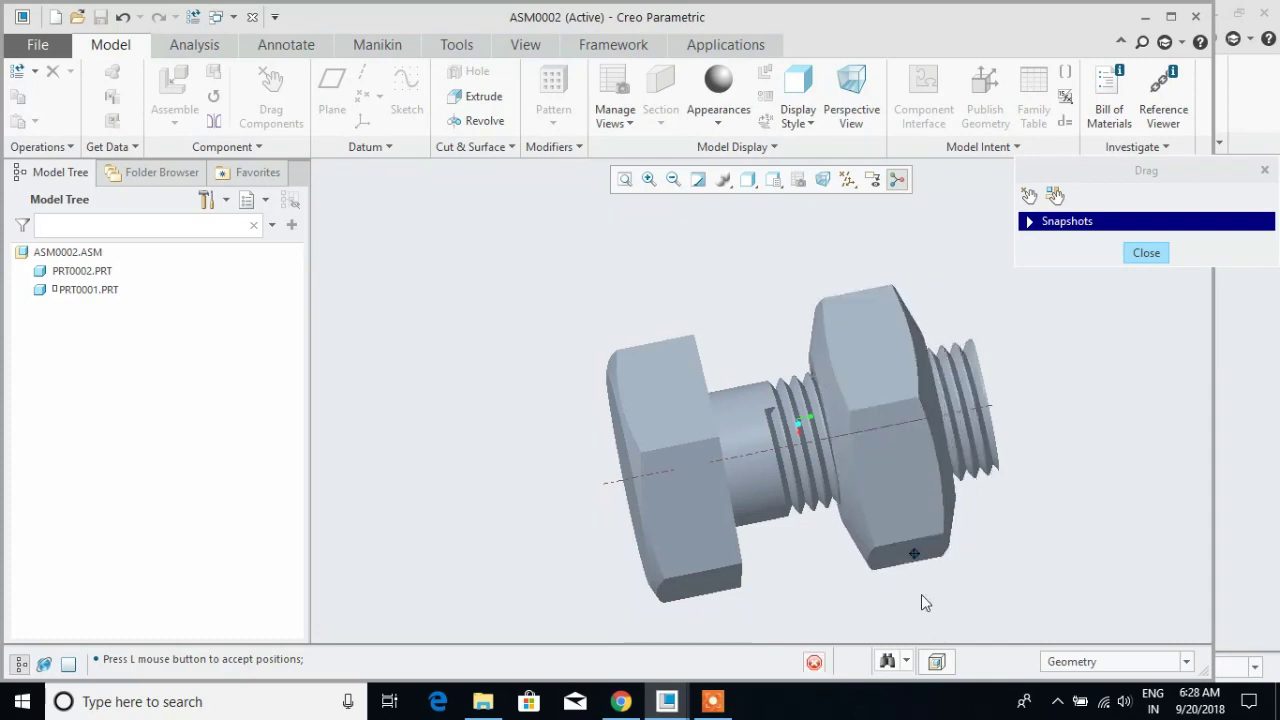
left_click(935, 548)
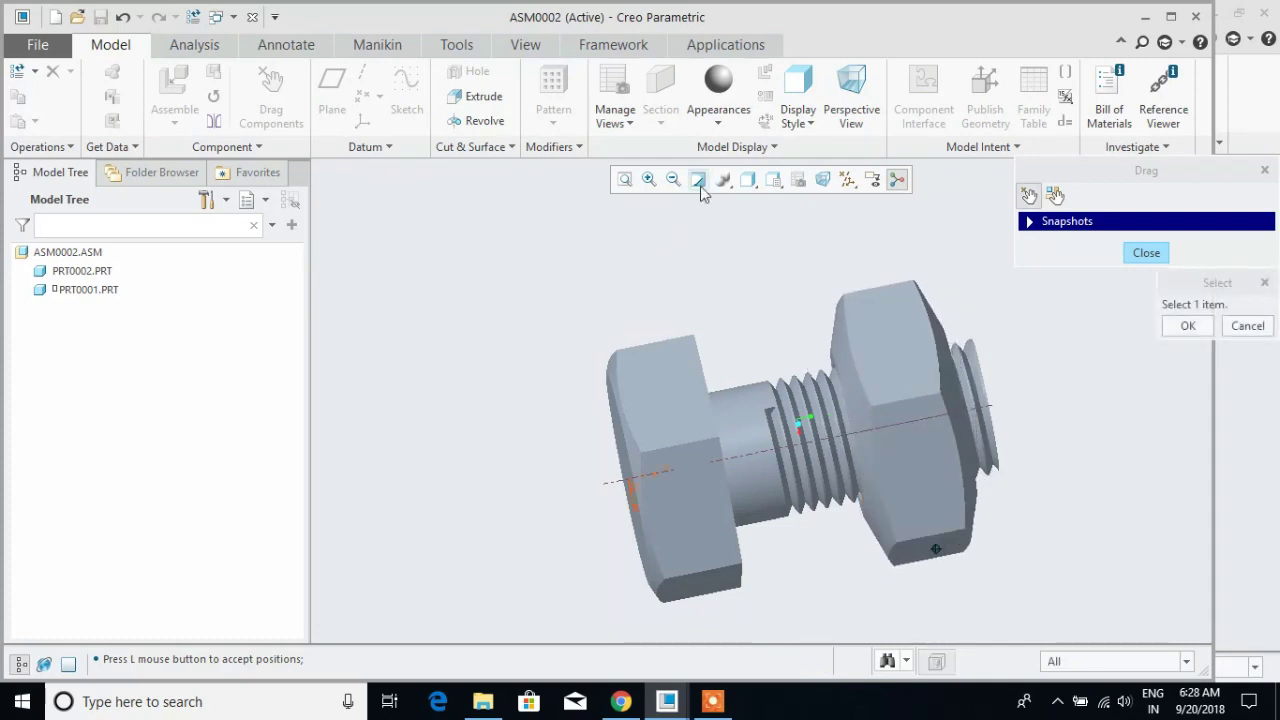
left_click(1245, 326)
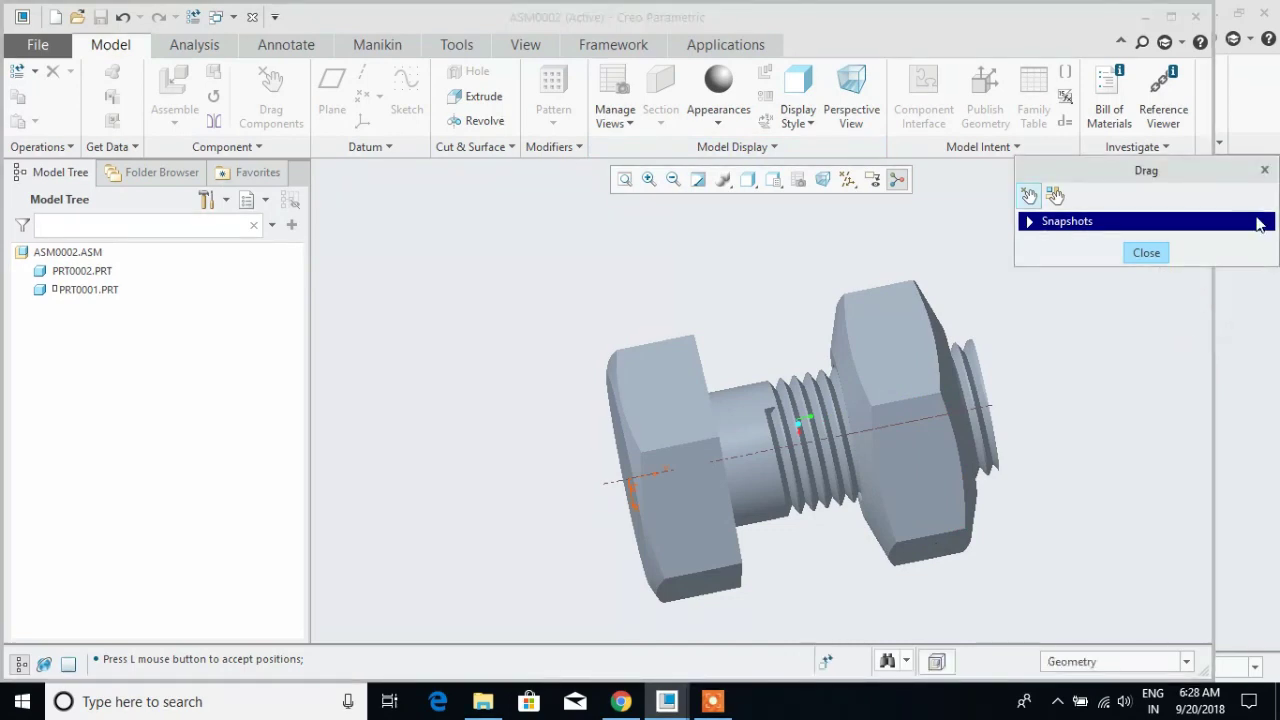
left_click(1265, 171)
Start a planar section of the bolt and nut assembly and open its section reference for selection
middle_click_drag(1085, 297, 908, 314)
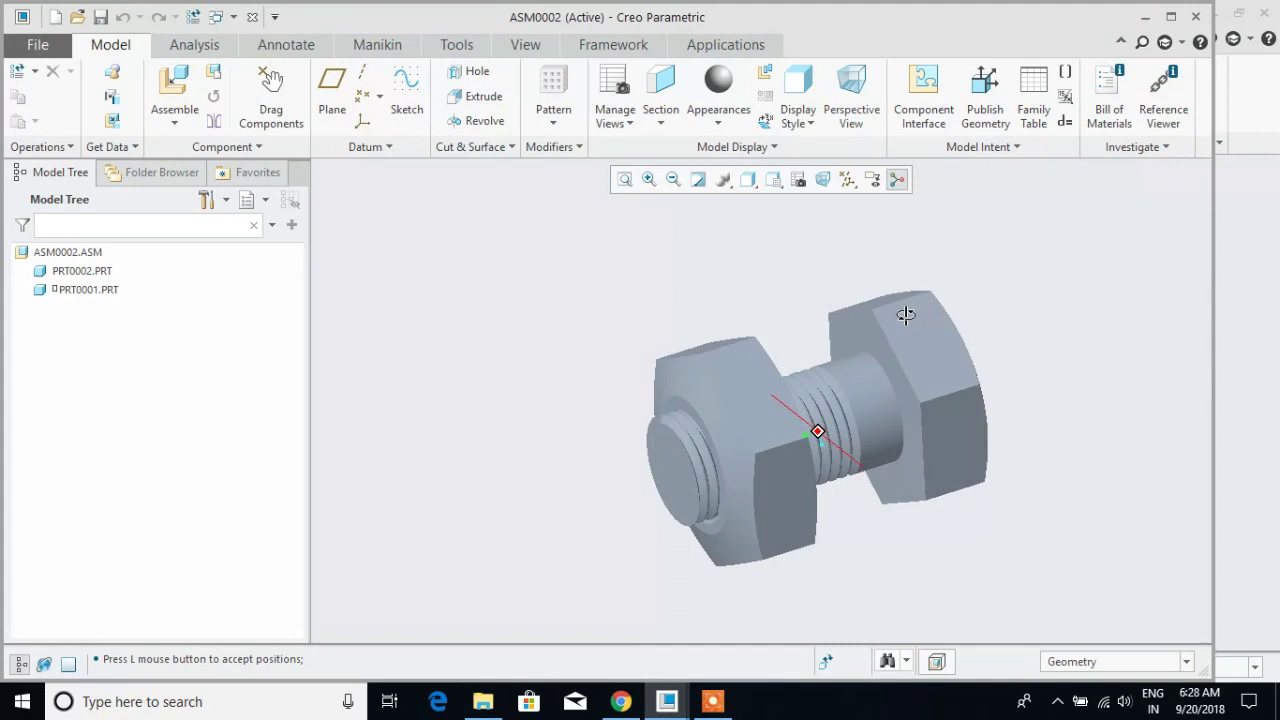
left_click(662, 97)
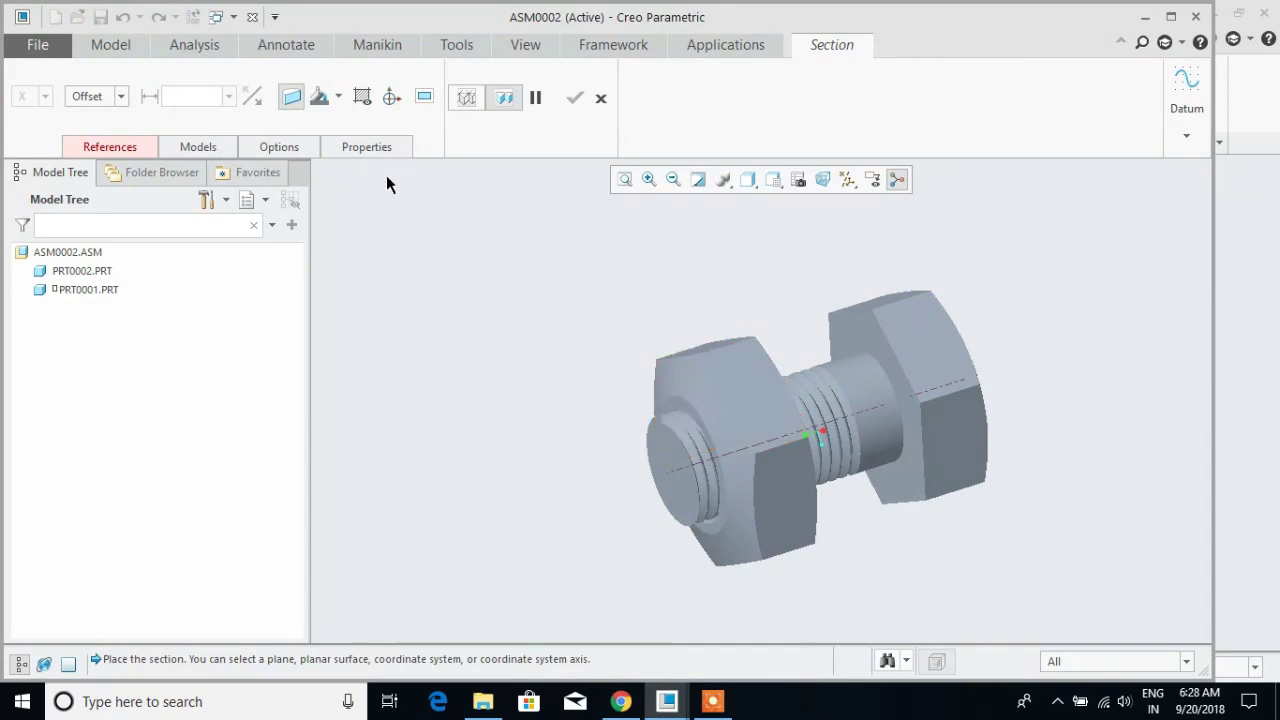
left_click(104, 148)
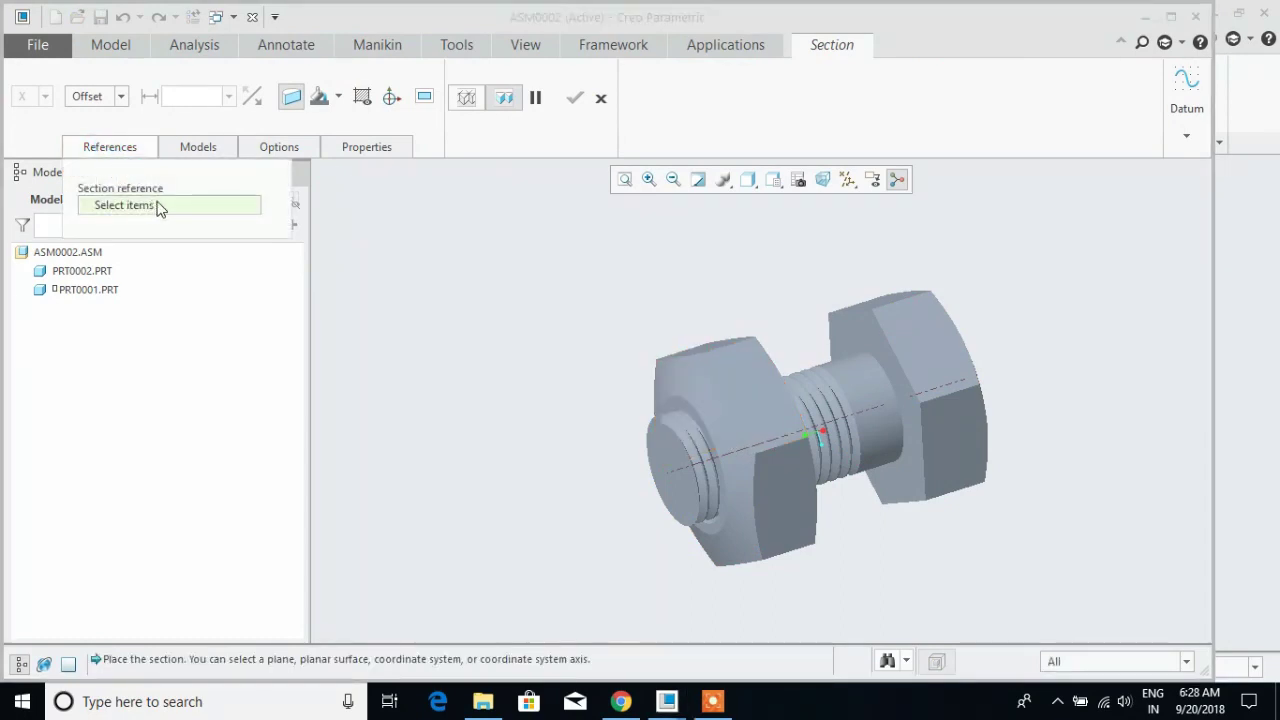